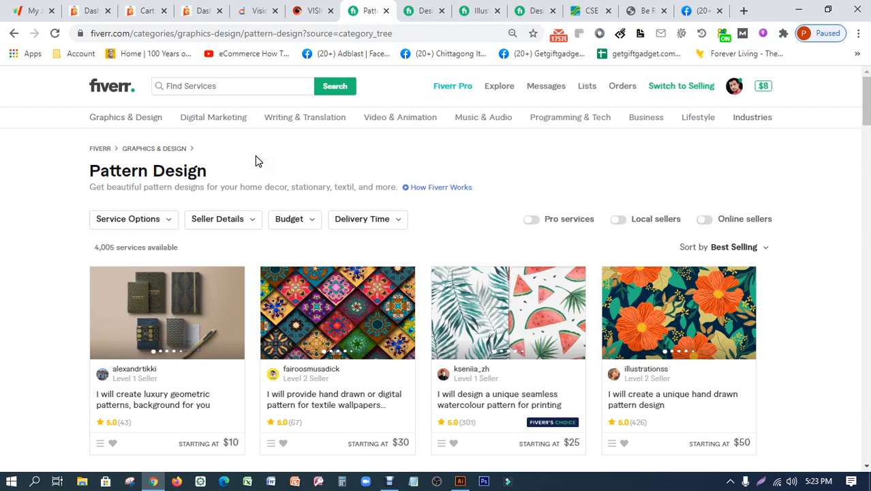
Look through the gigs in the Pattern Design category, examining their sample designs and starting prices
mouse_move(139, 119)
scroll(852, 115, down, 5)
scroll(478, 286, down, 8)
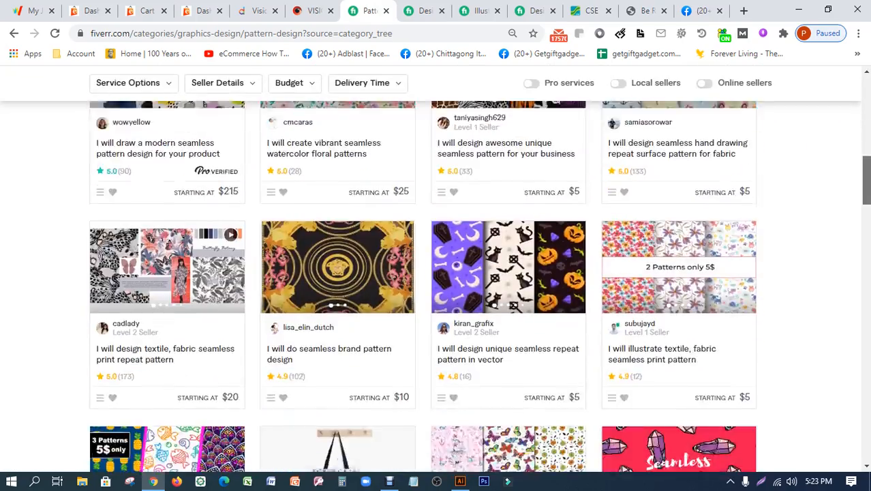
scroll(477, 287, down, 7)
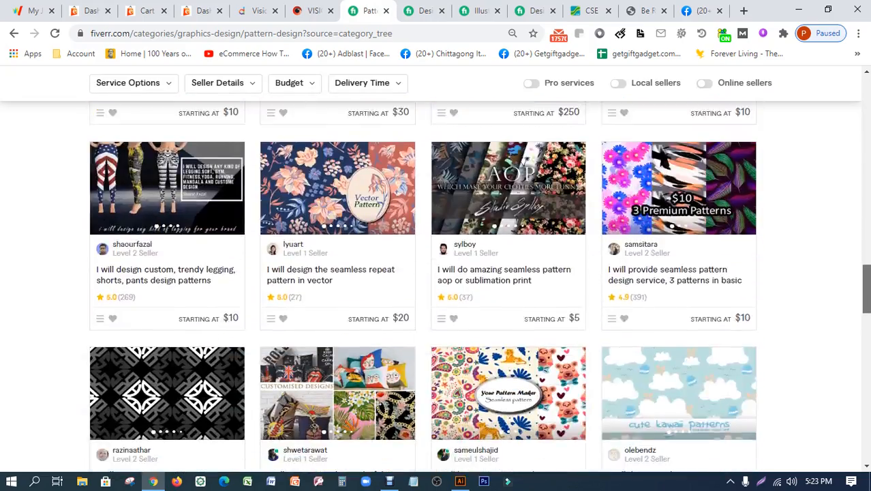
drag(868, 294, 868, 122)
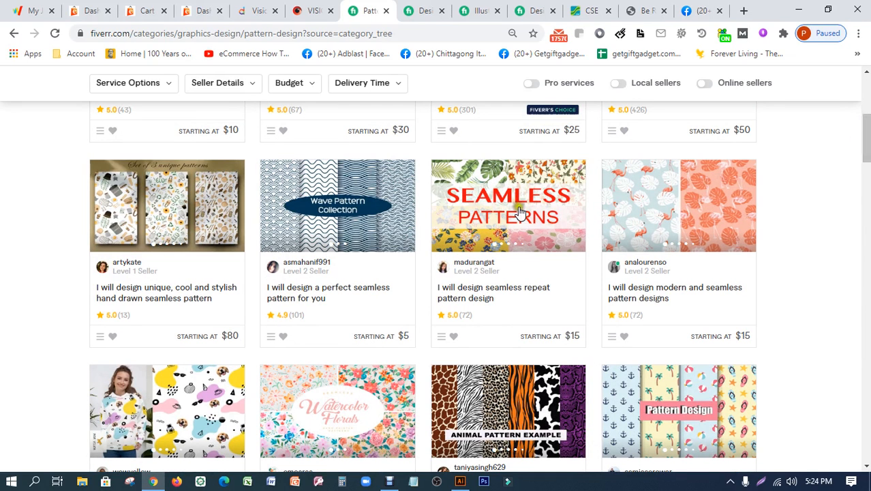
scroll(409, 218, up, 5)
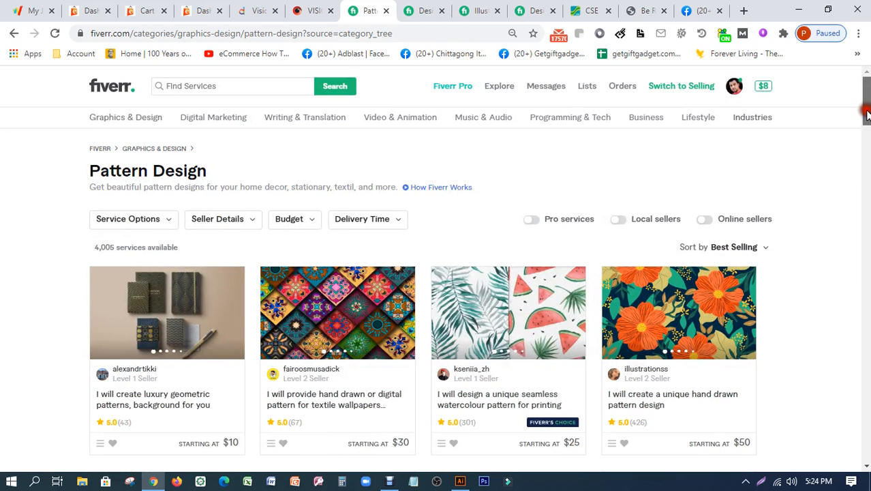
scroll(866, 110, down, 2)
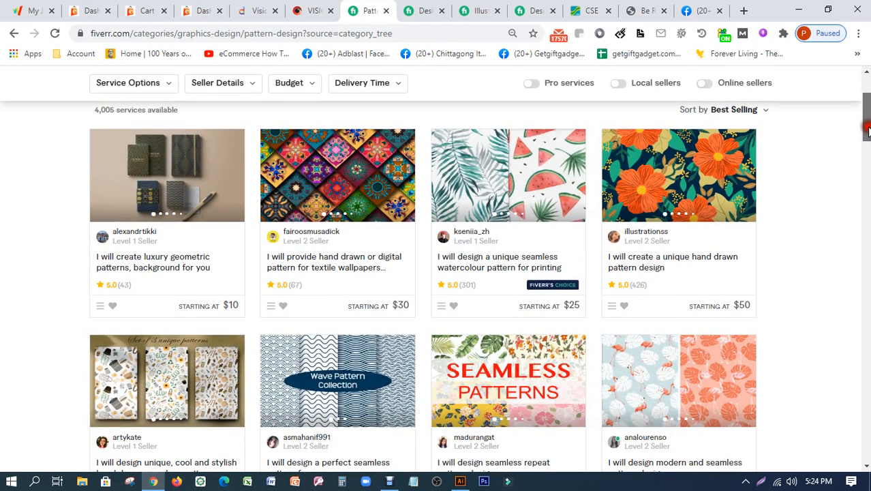
drag(867, 129, 867, 151)
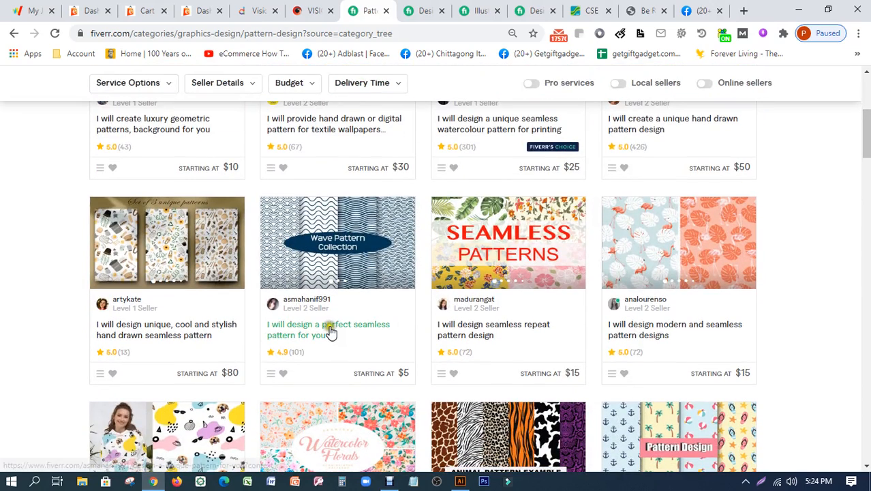
drag(866, 136, 860, 172)
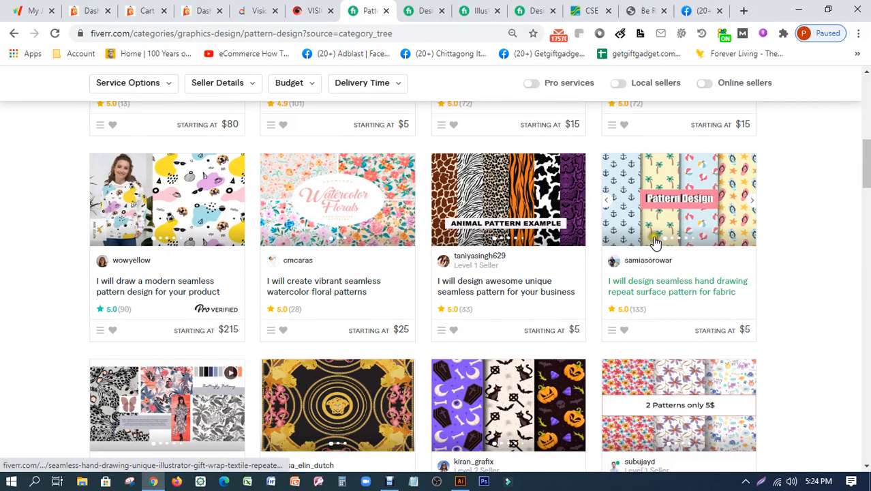
Open the gig "I will draw a modern seamless pattern design for your product" in a new tab and switch to it
click(166, 286)
right_click(165, 286)
click(192, 292)
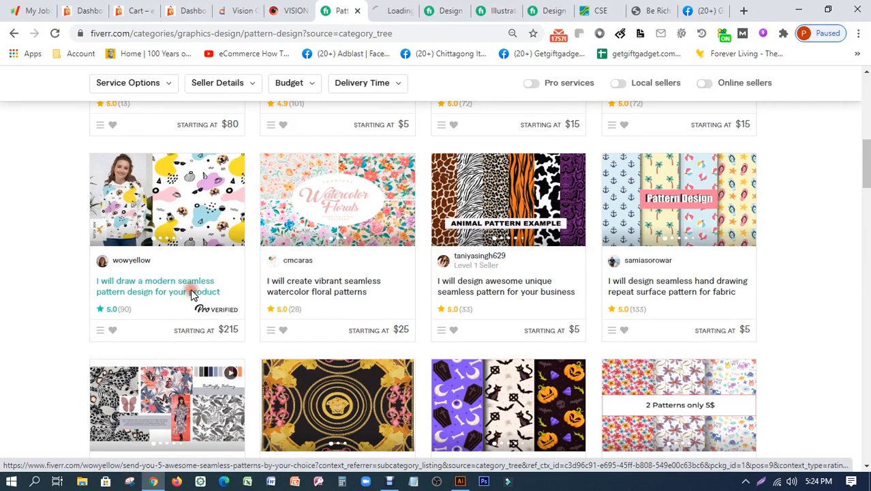
click(386, 11)
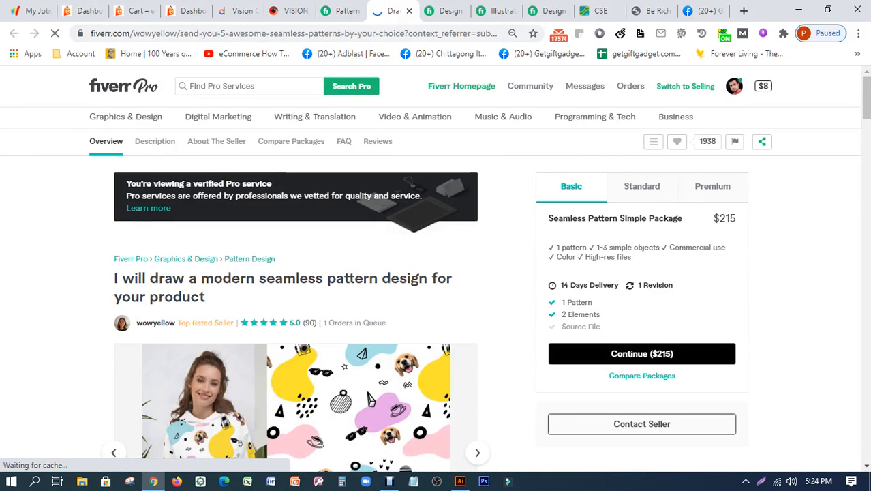
Enlarge the gig's gallery and browse through its sample patterns, ending by going back a few images
scroll(305, 109, down, 4)
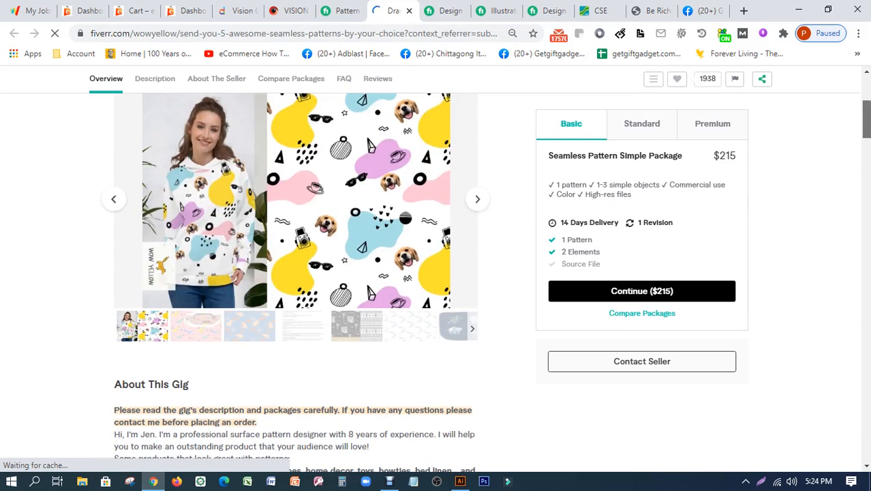
click(361, 195)
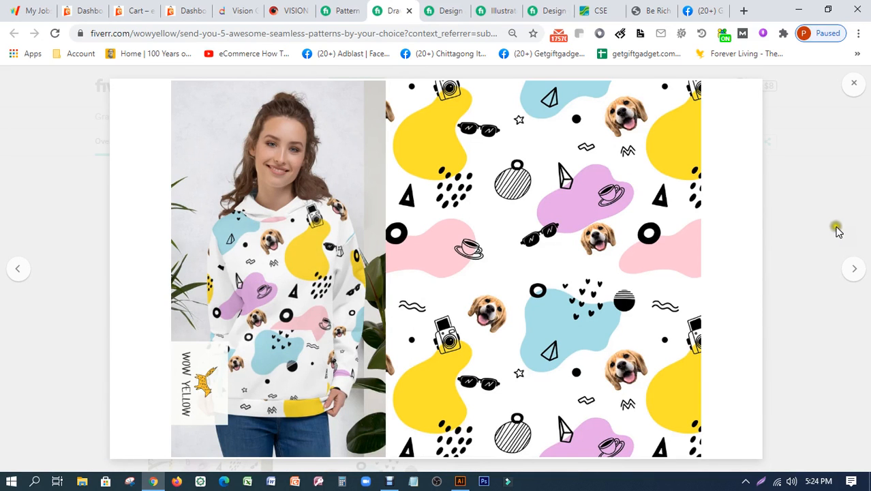
click(854, 269)
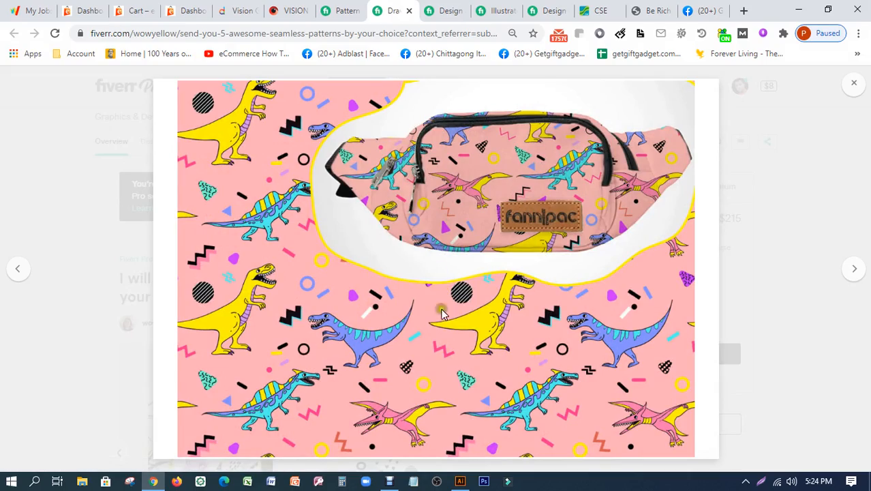
click(860, 274)
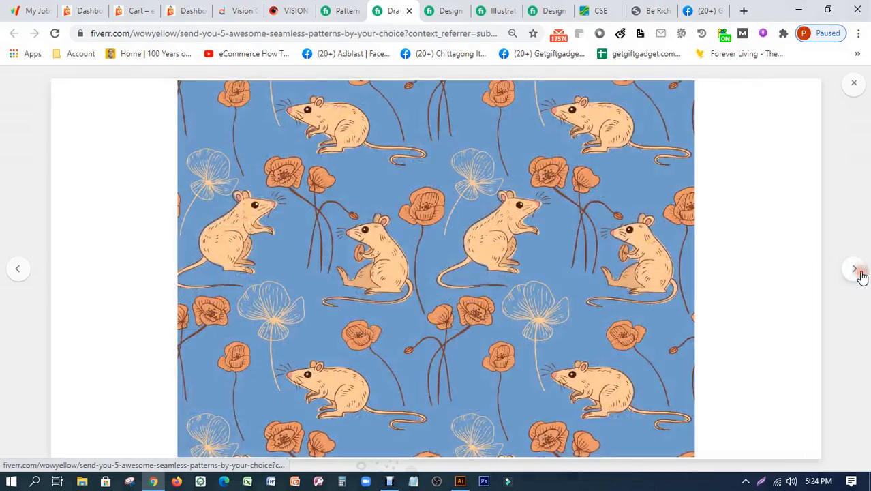
click(861, 274)
click(861, 274)
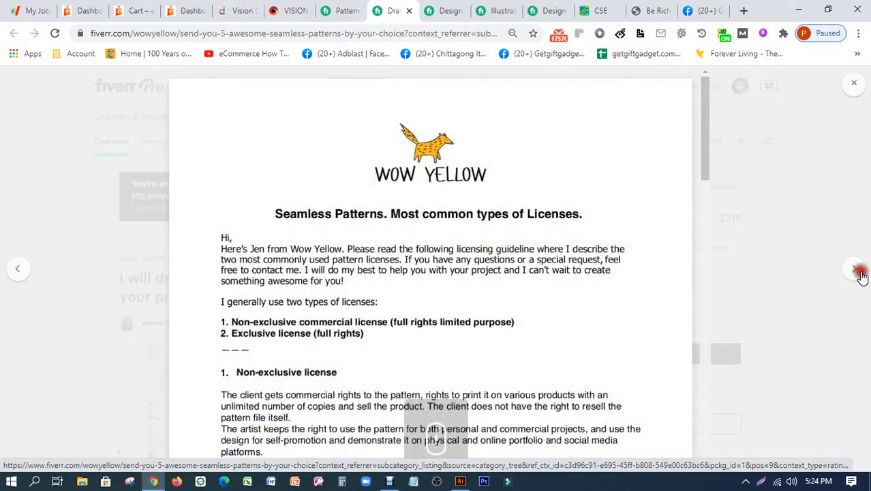
click(860, 274)
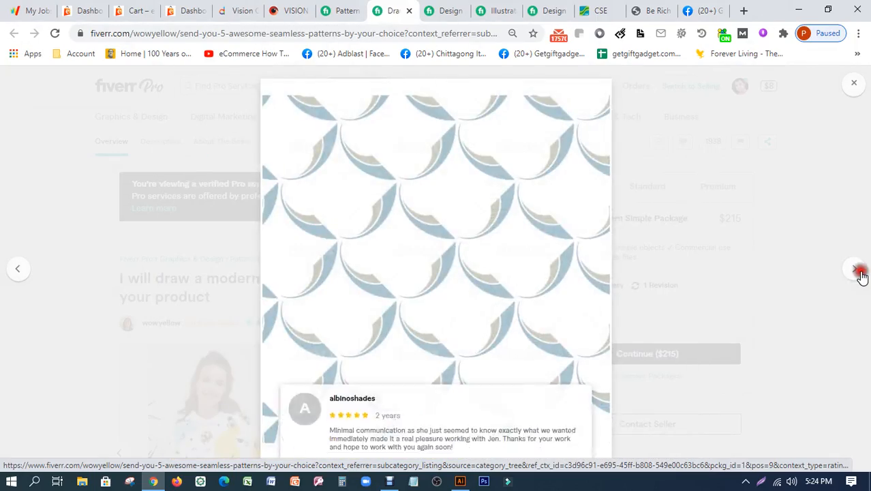
click(861, 274)
click(860, 274)
click(861, 274)
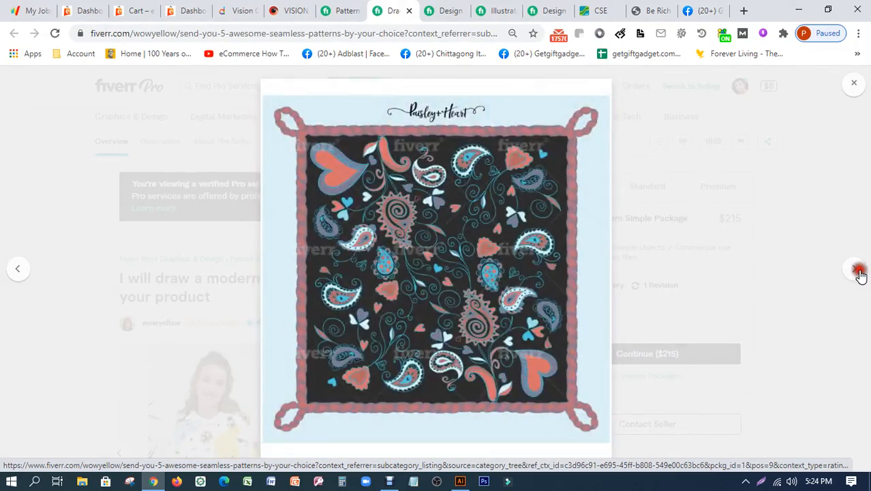
click(861, 274)
click(860, 274)
click(861, 274)
click(861, 274)
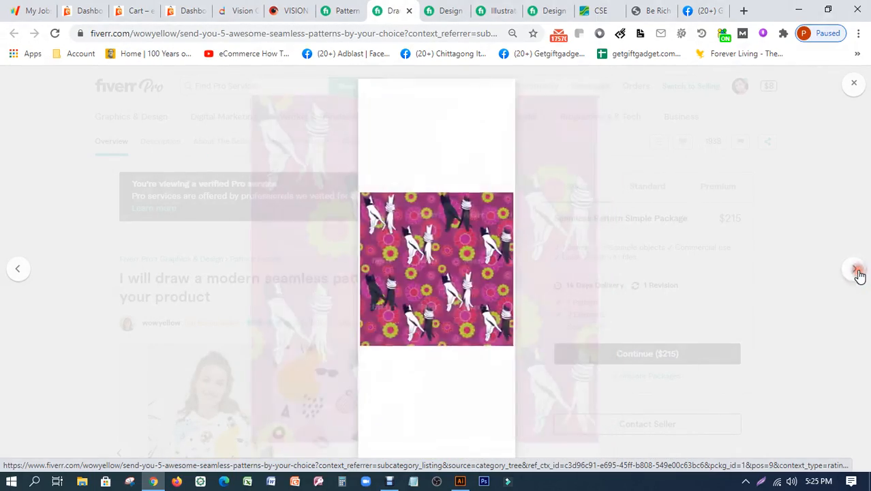
click(859, 274)
click(859, 274)
click(860, 274)
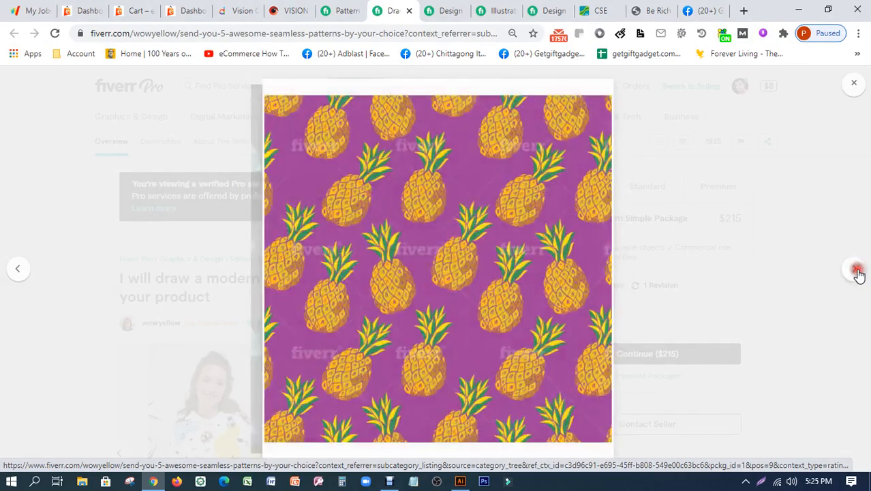
click(859, 274)
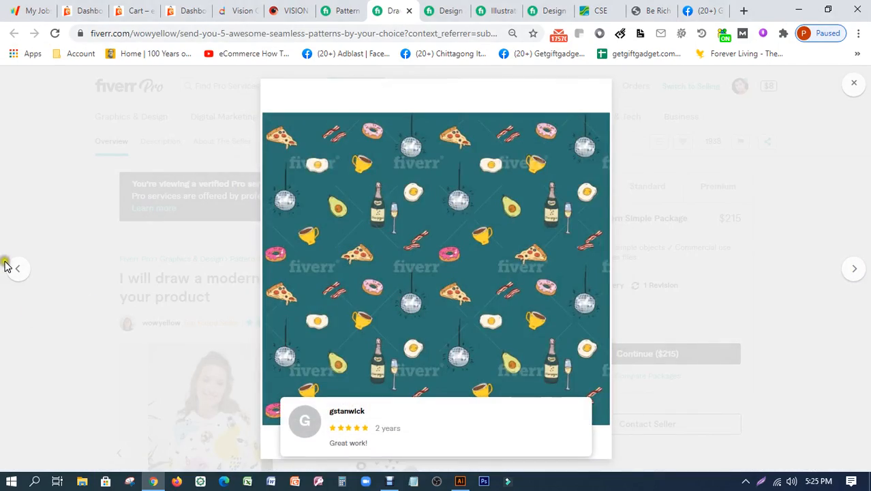
click(12, 271)
click(13, 271)
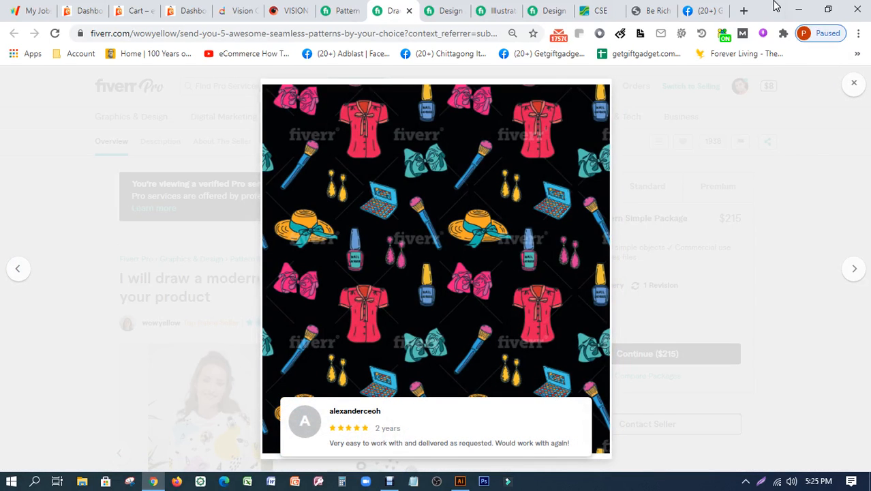
Switch to the blank Illustrator document, return to the Chrome gig page and close the enlarged gallery image
click(797, 10)
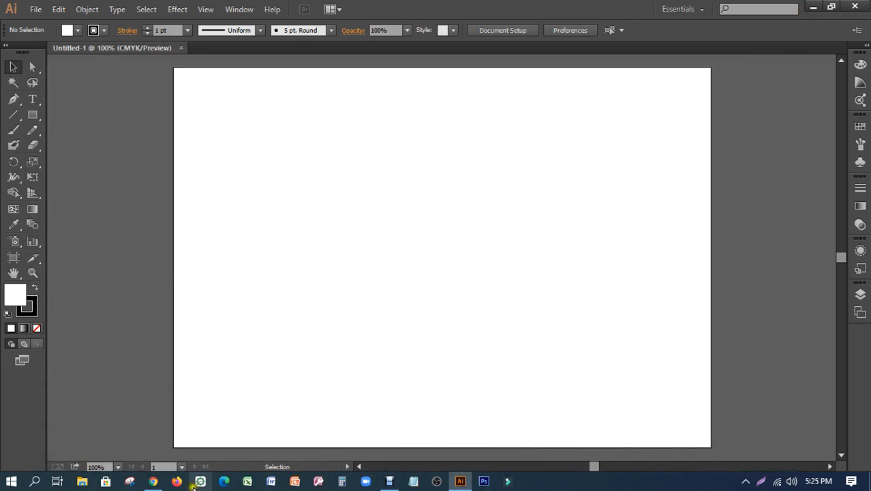
click(153, 481)
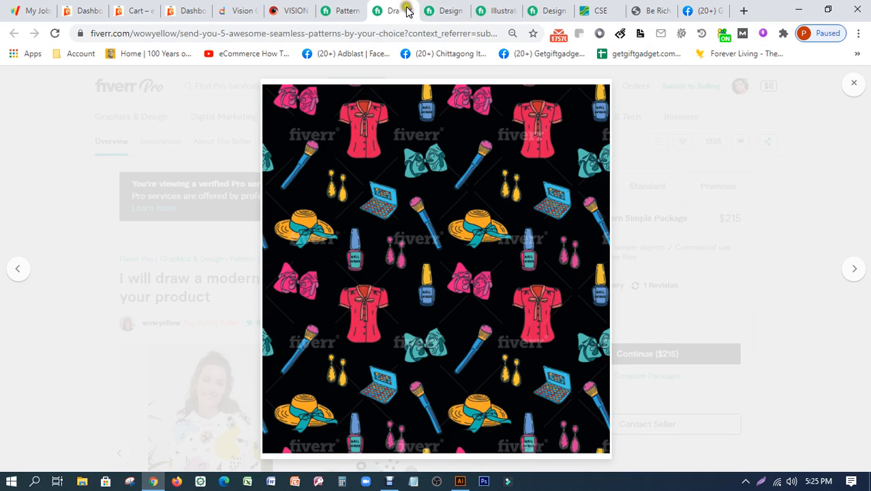
click(677, 130)
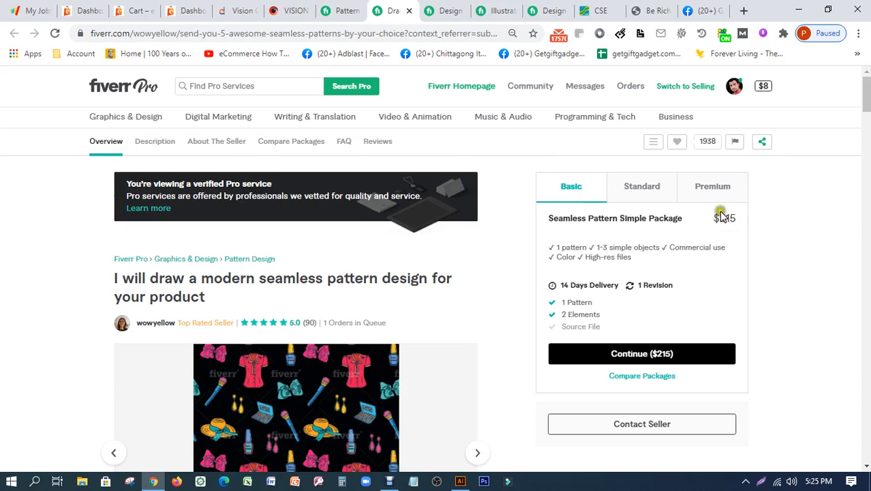
Compare the prices of the Basic, Standard and Premium packages on the modern seamless pattern gig
drag(712, 220, 767, 225)
click(651, 196)
click(702, 189)
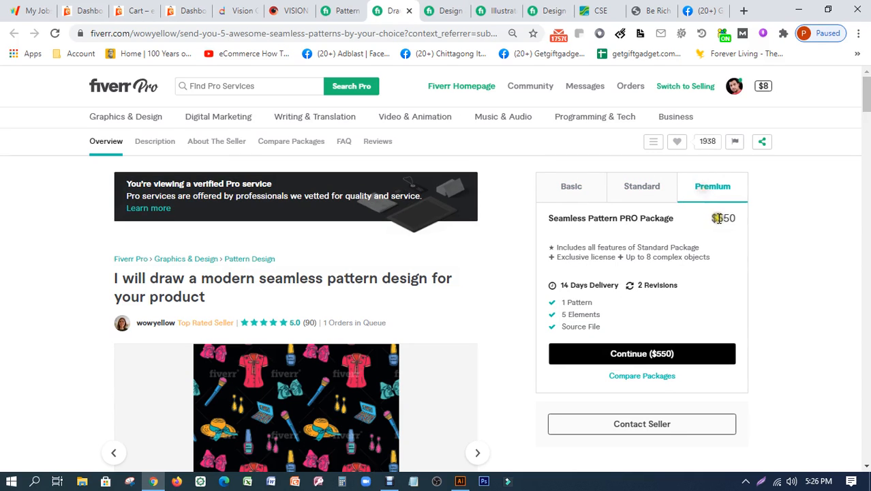
drag(716, 218, 765, 223)
click(765, 226)
scroll(326, 322, down, 7)
scroll(307, 322, up, 7)
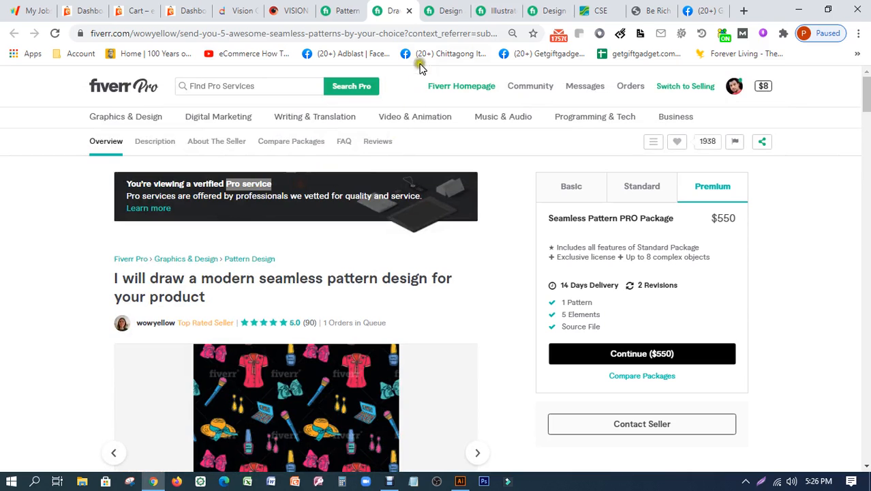
Pass by the geometric pattern gig to the hand drawing style gig and compare its Basic, Standard and Premium package prices
click(440, 7)
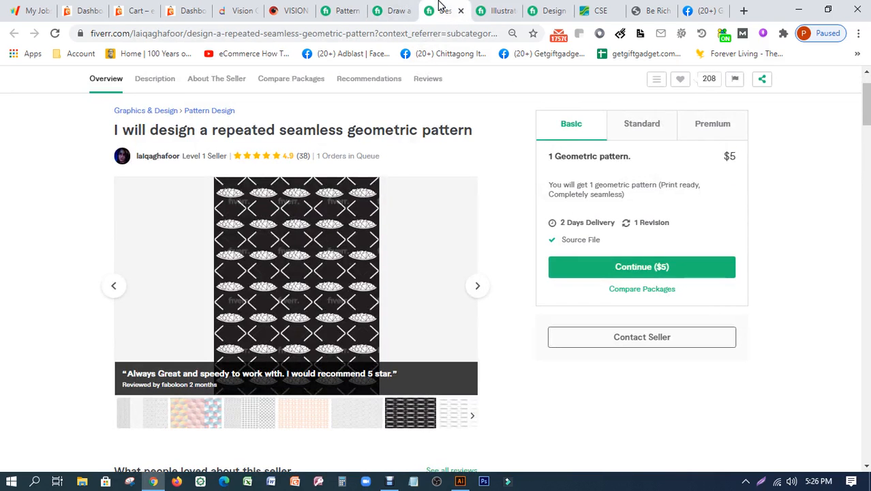
click(501, 10)
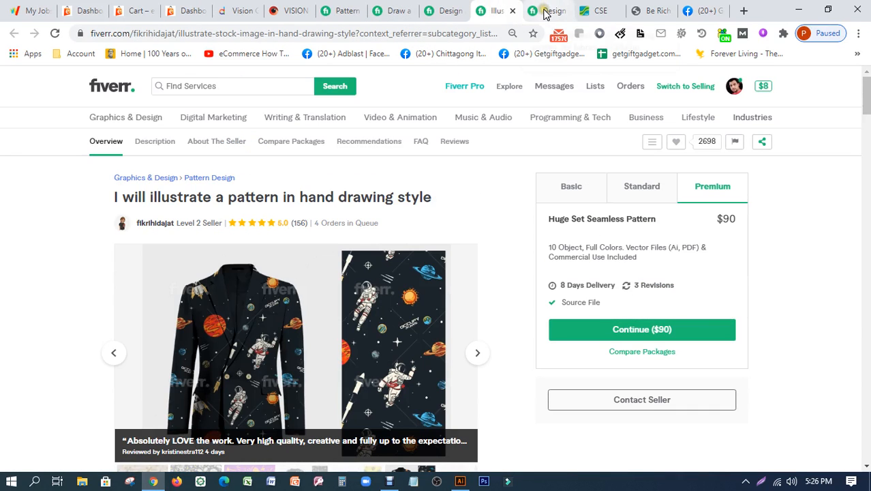
click(568, 187)
drag(689, 216, 782, 229)
click(648, 185)
click(698, 179)
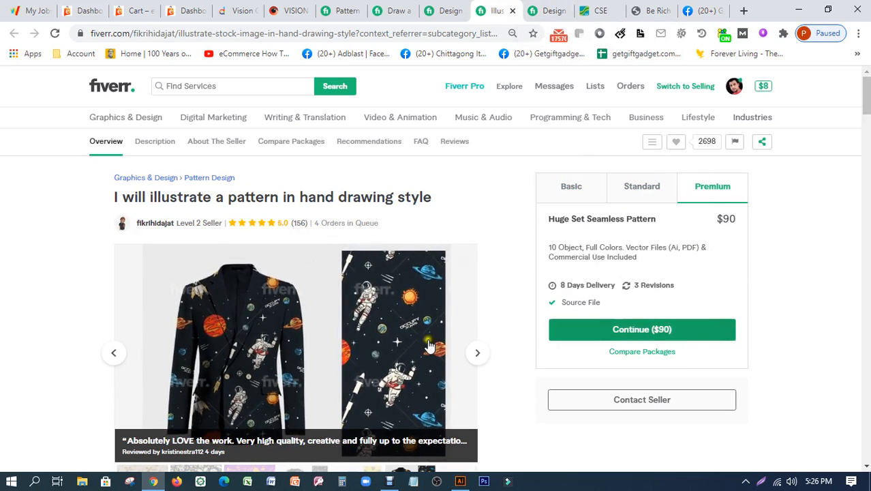
Browse the hand drawing style gig's gallery to the branch-patterned T-shirt, view it enlarged and close it
click(477, 356)
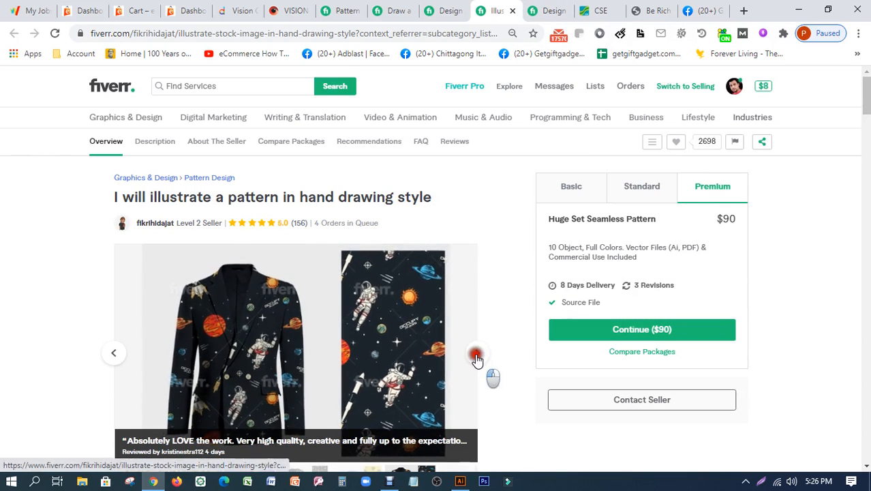
click(476, 356)
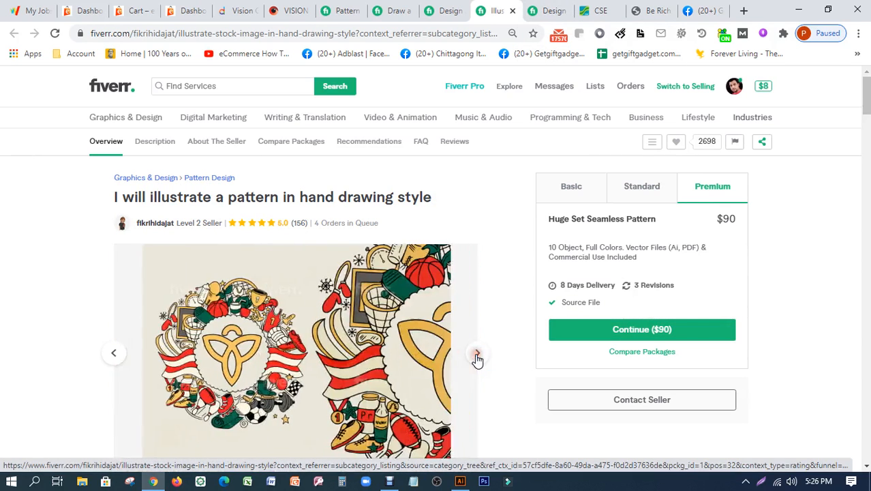
click(477, 356)
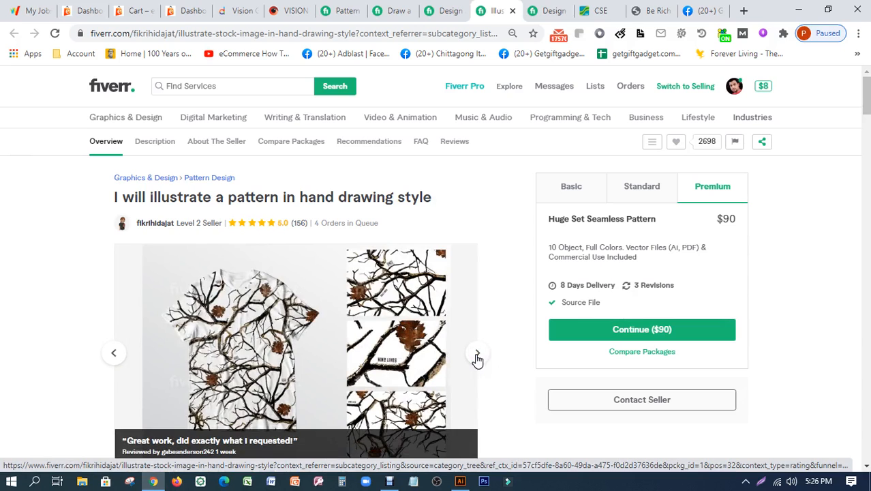
click(373, 355)
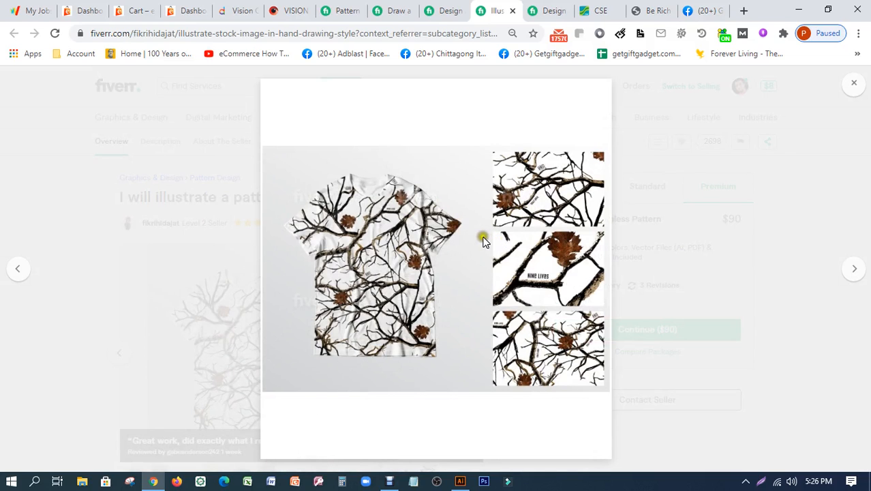
click(797, 246)
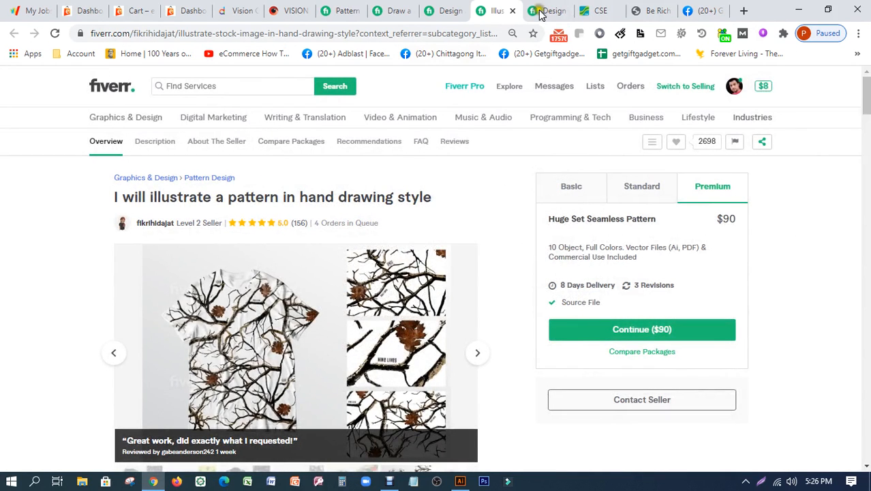
Switch to the gig offering seamless patterns for fabrics and textile and view several of its gallery samples
click(542, 11)
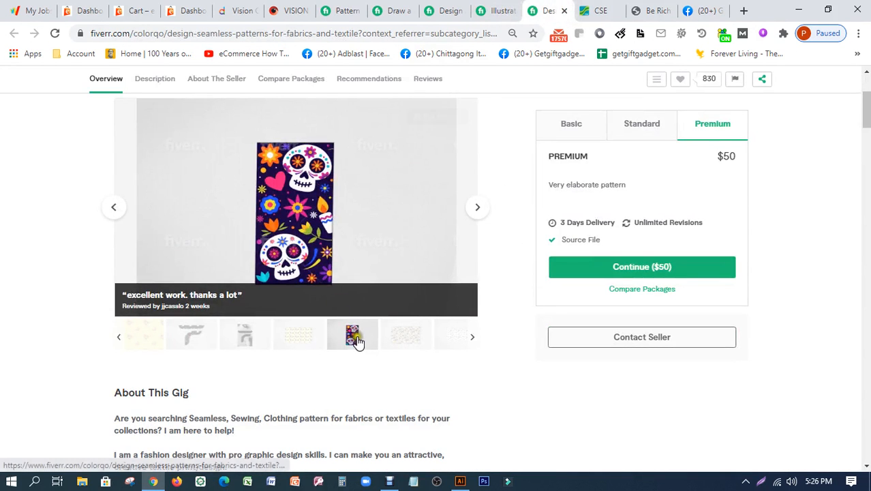
click(303, 338)
click(246, 336)
click(185, 336)
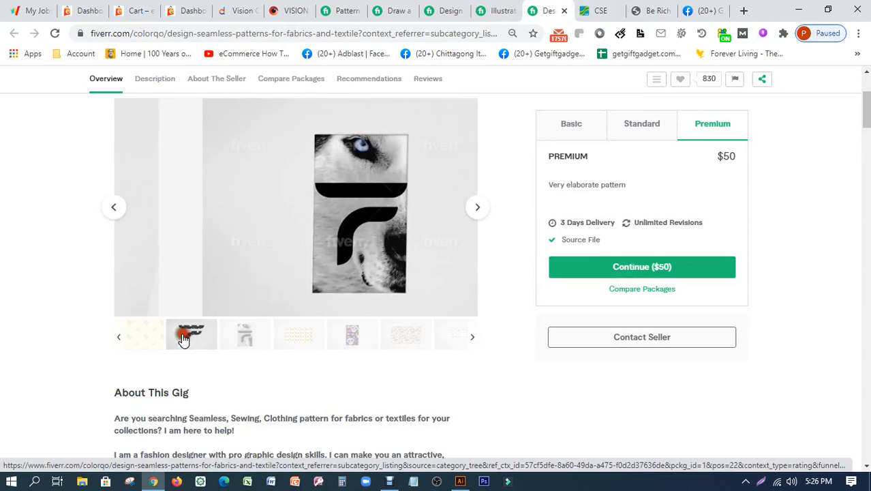
View the yellow floral sample in the gig's gallery and look briefly at the Illustrator document and the desktop
click(160, 337)
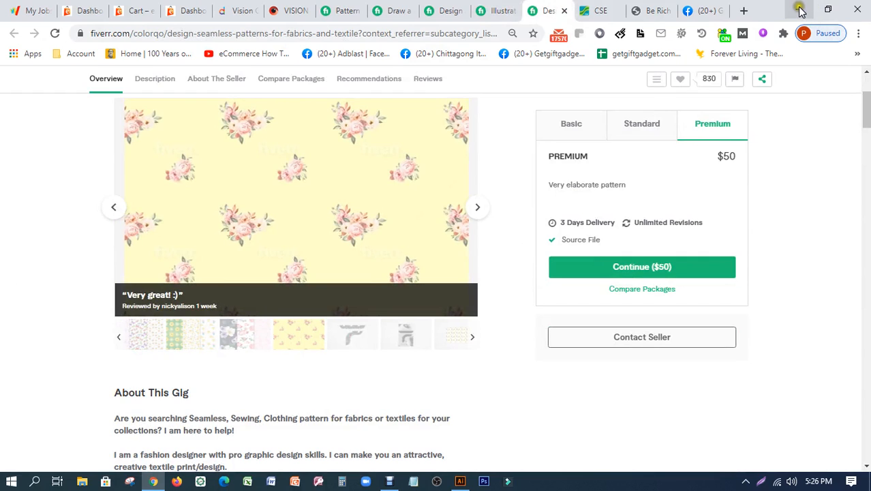
click(798, 10)
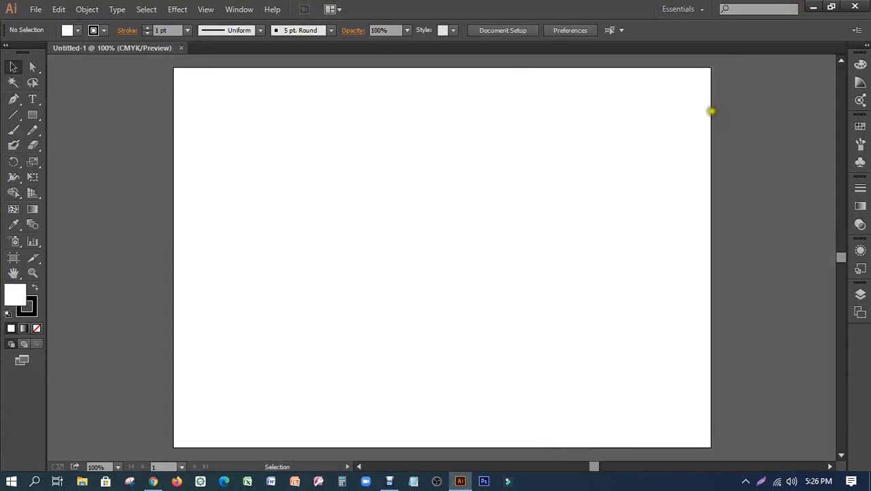
click(811, 6)
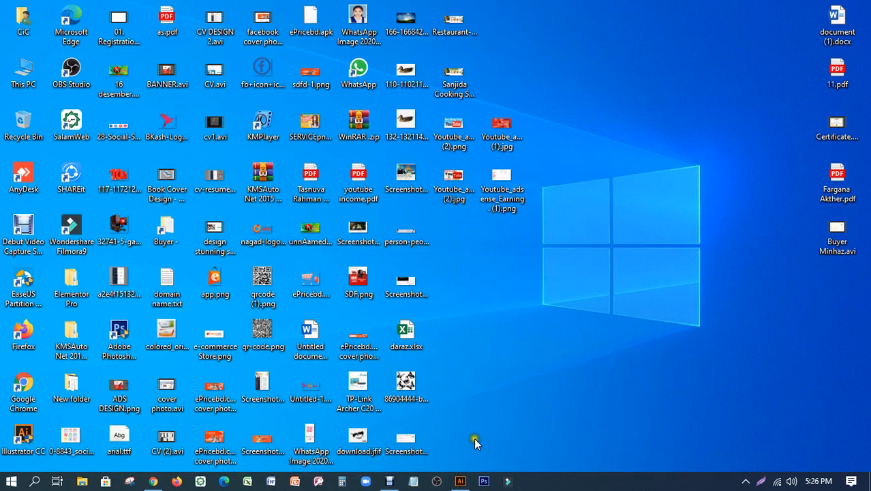
click(155, 482)
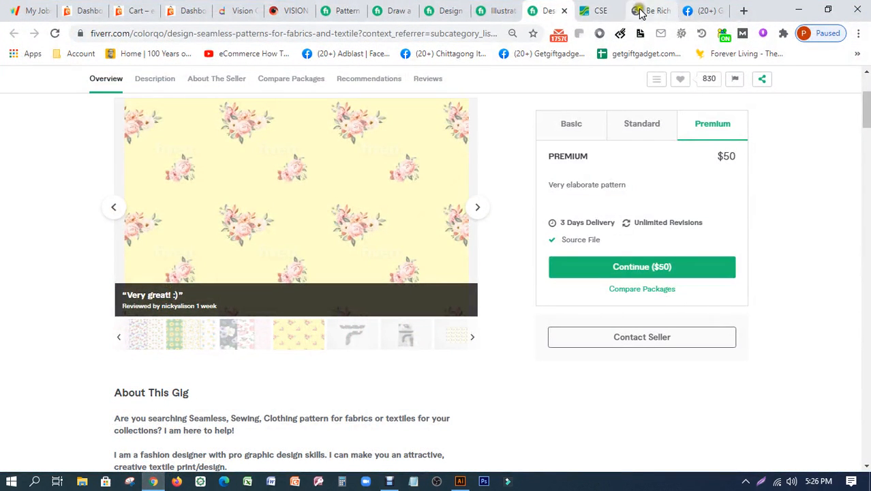
Search Google Images for "clip art black and white" in a new browser tab
click(744, 11)
click(335, 34)
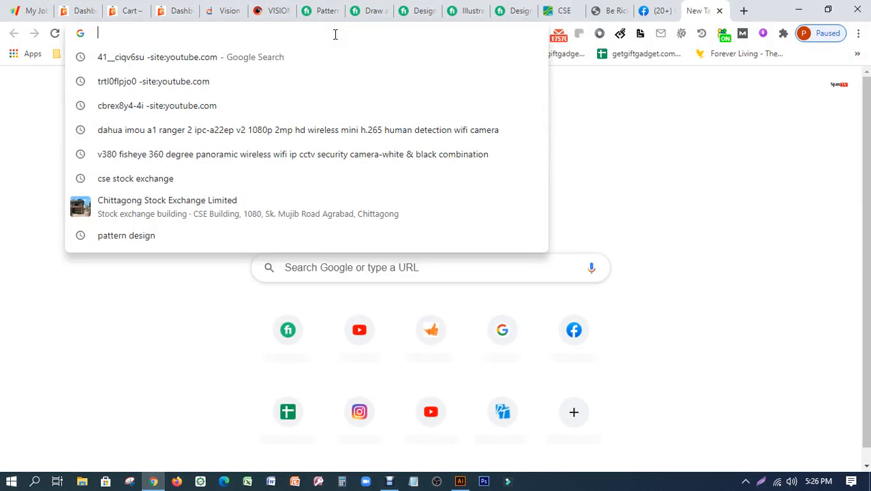
text(CLIP)
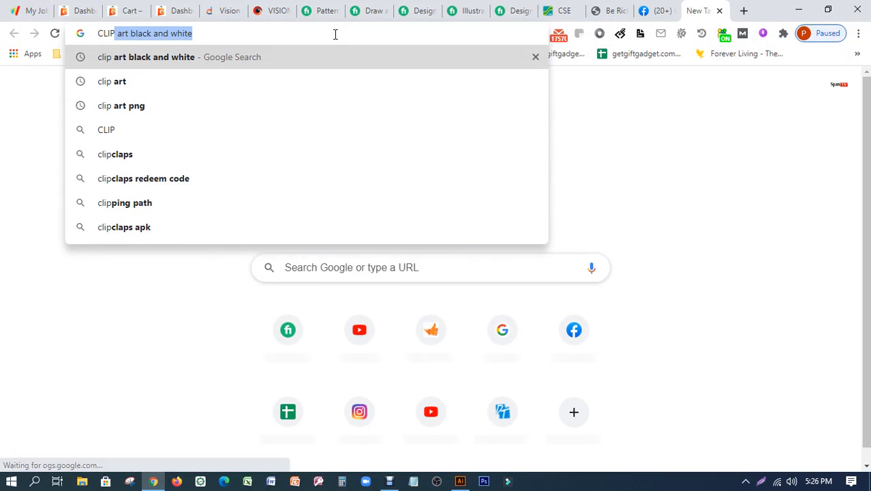
key(Right)
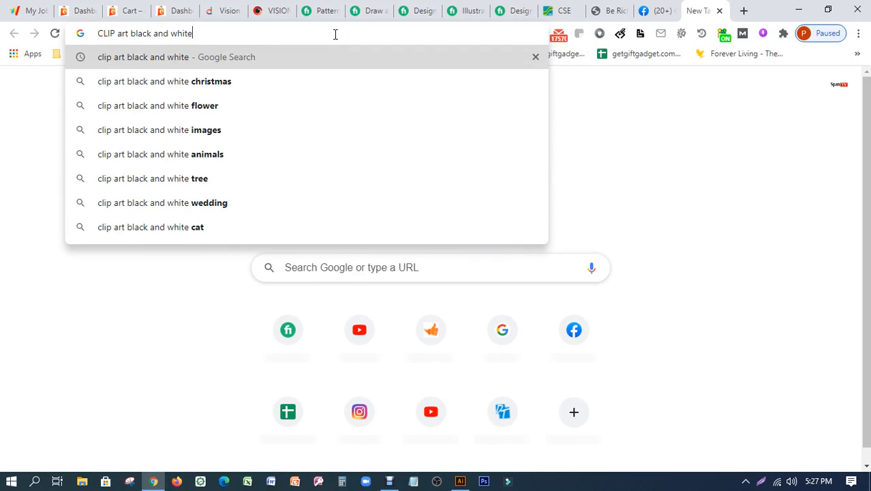
key(Return)
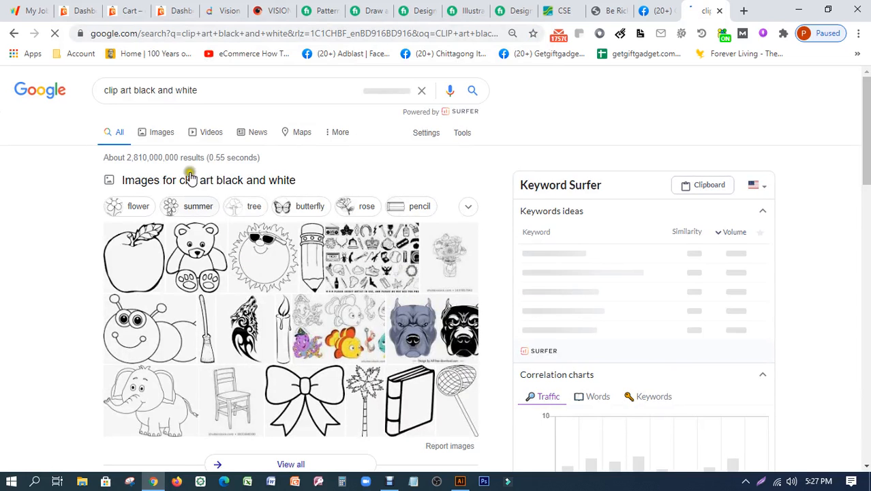
click(156, 133)
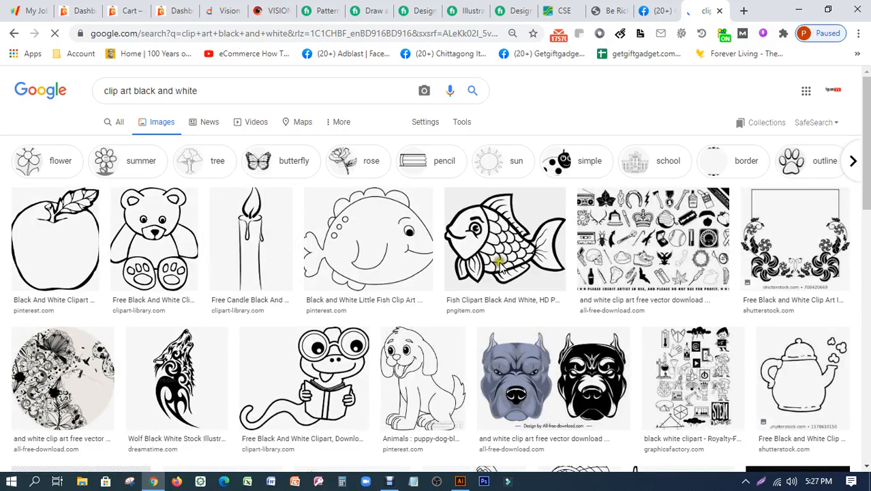
Browse the clip art image results, previewing the all-free-download icon collection and the two single-butterfly images
click(661, 258)
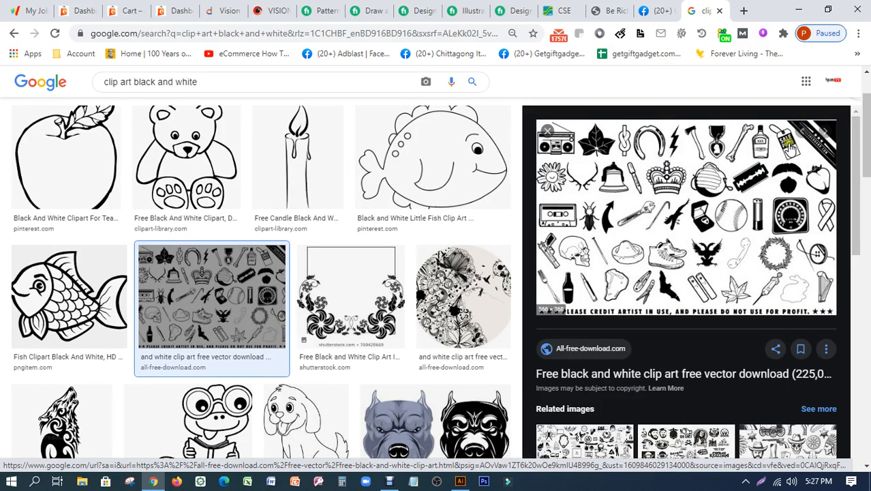
drag(866, 123, 867, 193)
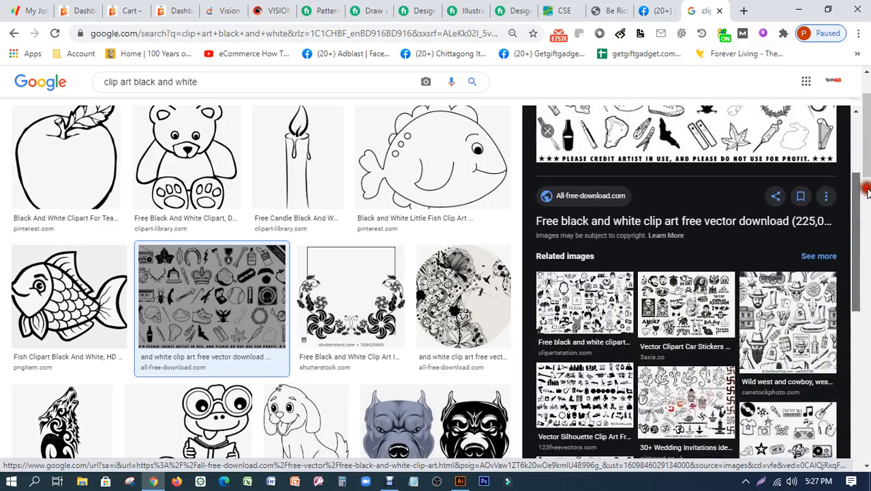
drag(868, 148, 865, 263)
click(293, 196)
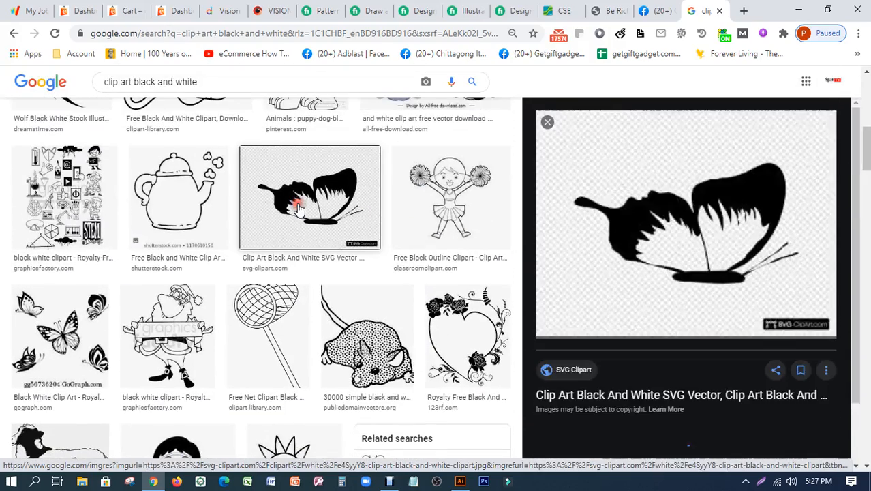
drag(862, 190, 862, 252)
scroll(268, 310, down, 20)
scroll(265, 306, down, 13)
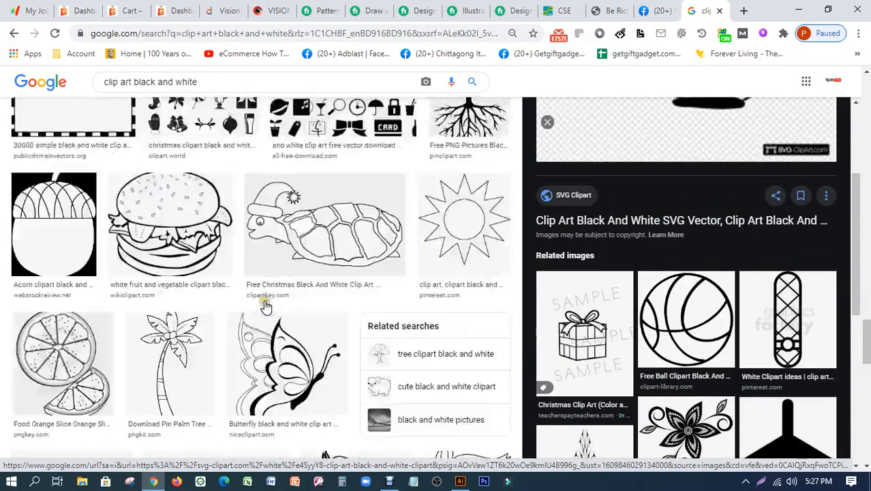
scroll(265, 305, up, 7)
click(285, 274)
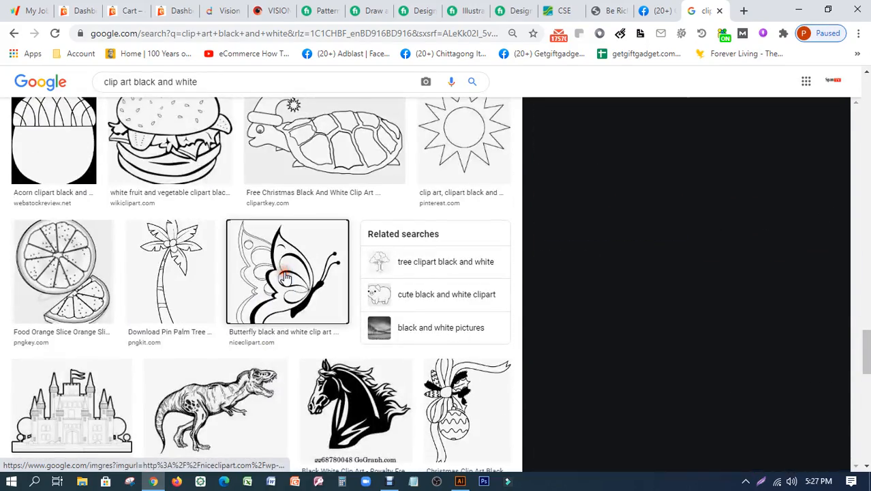
scroll(321, 300, down, 10)
scroll(361, 317, down, 8)
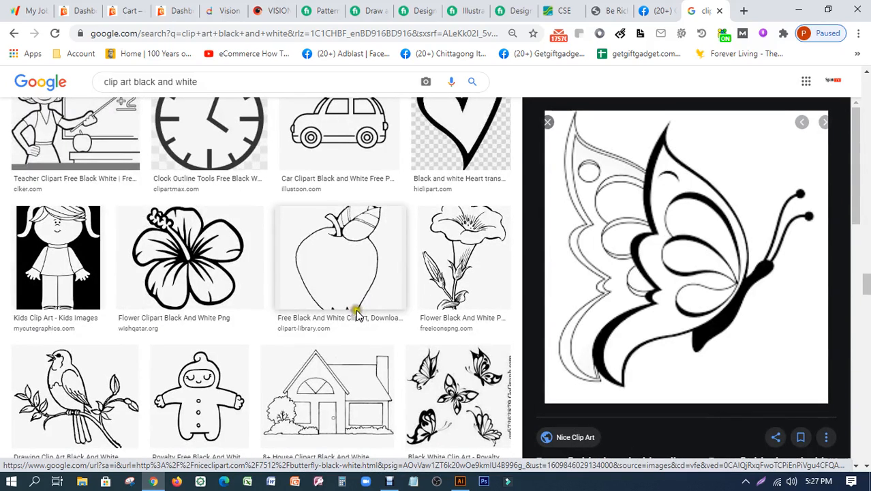
Open the Pinterest three-flower clip art related to the hibiscus image and save it to the Desktop as a PNG
click(165, 243)
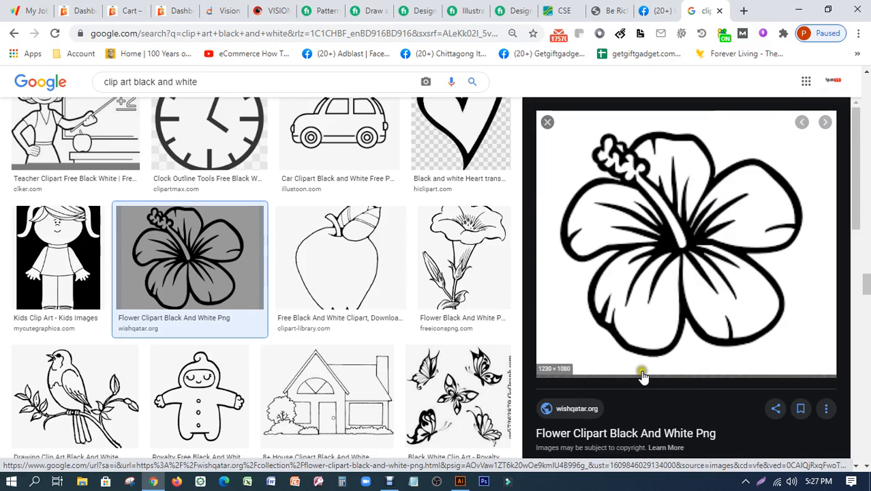
drag(855, 171, 866, 302)
click(794, 300)
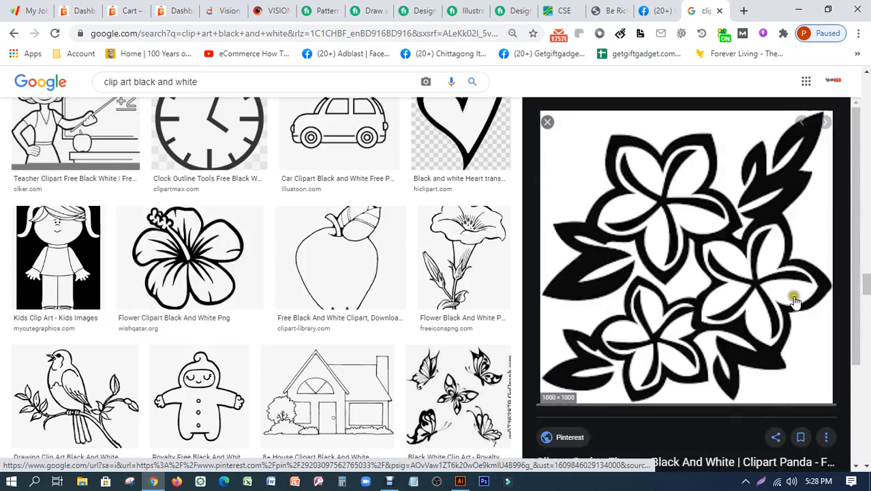
right_click(662, 193)
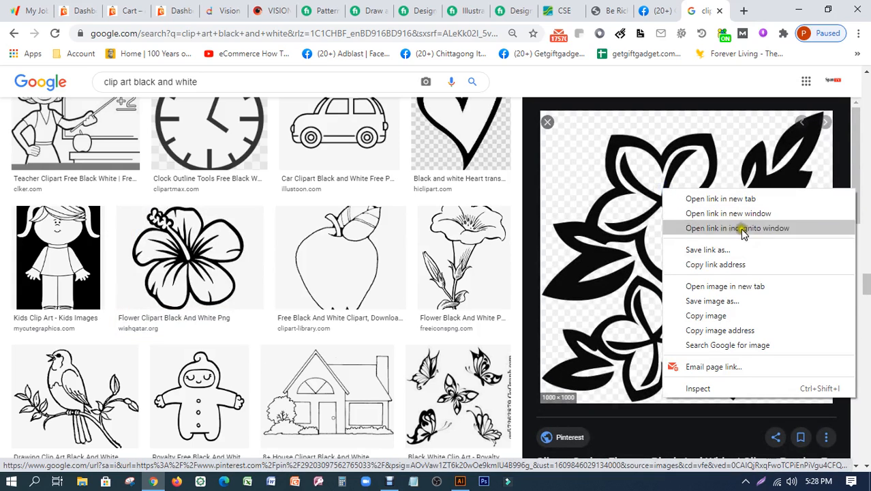
click(719, 306)
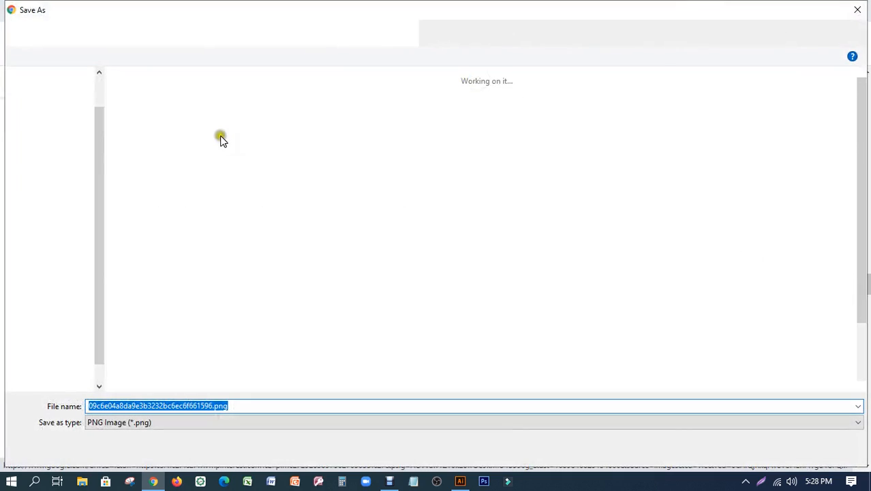
scroll(60, 116, up, 1)
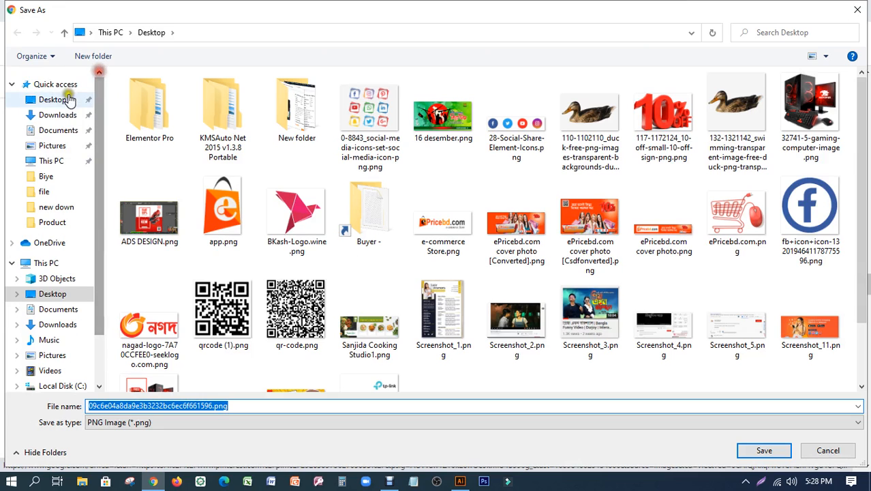
click(53, 100)
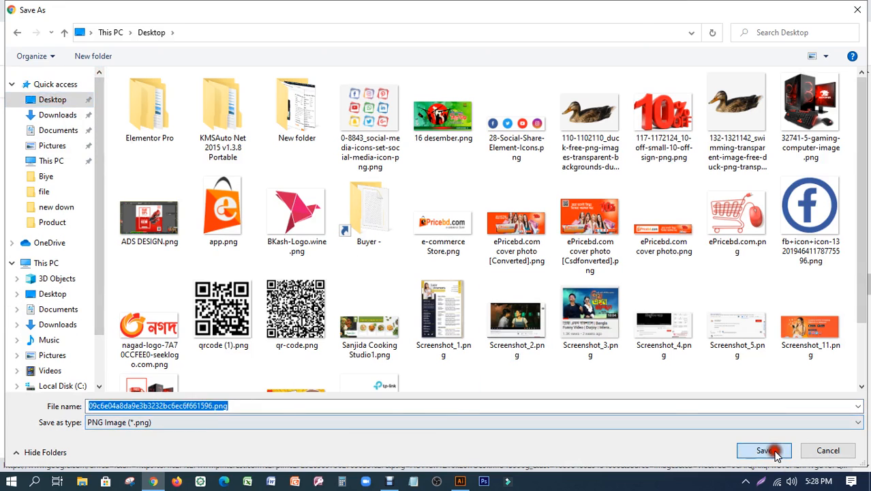
click(772, 449)
Open the related Graphics Factory flower clip art and save it to the Desktop as 1348328-77-flowers-bw.jpg
drag(852, 191, 864, 292)
click(687, 173)
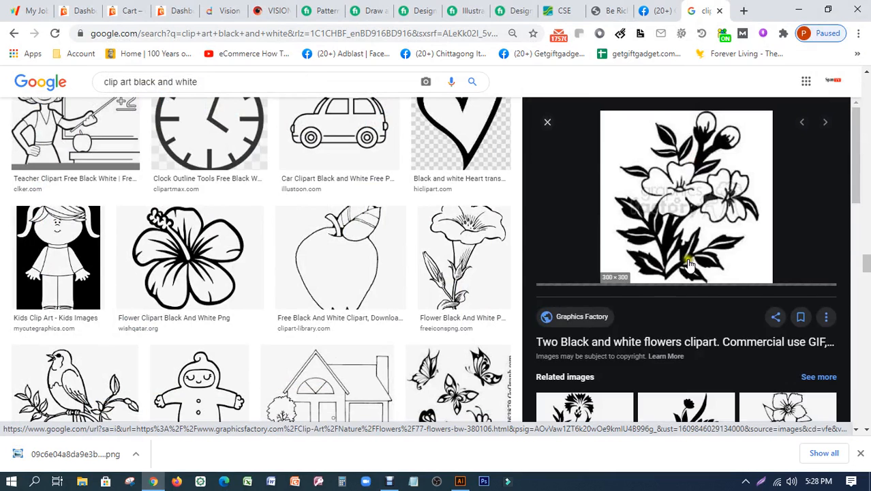
right_click(681, 177)
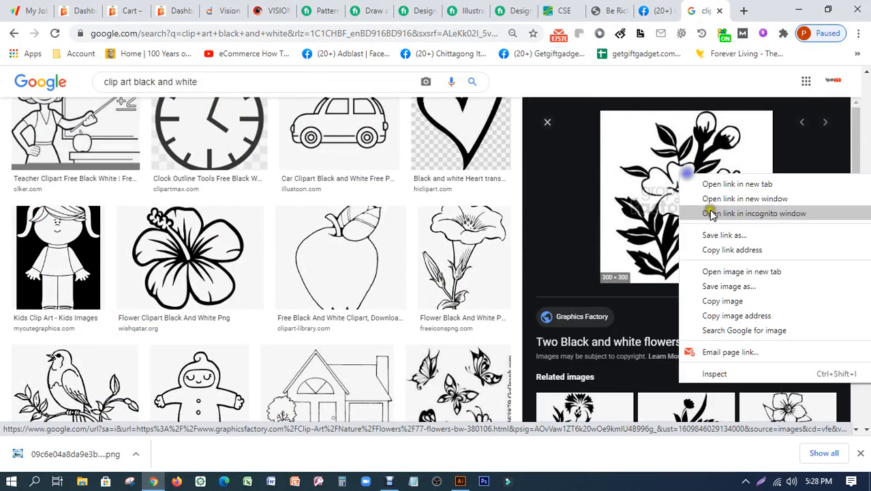
click(720, 285)
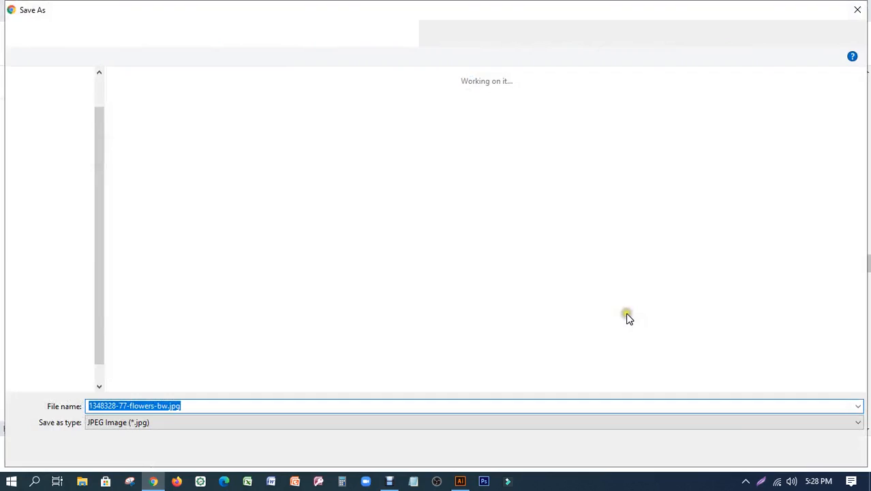
click(763, 450)
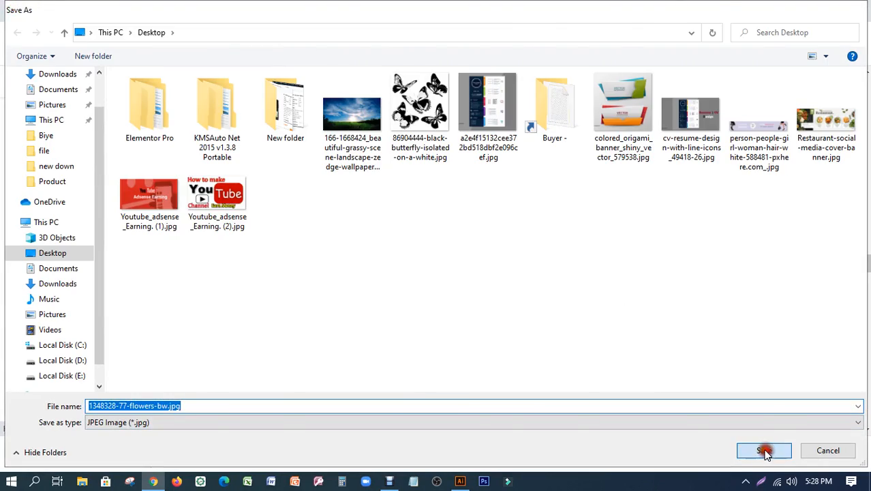
Open the related 123RF flower ornament and save it to the Desktop as 36424810-flowers-black-and-white-ornament-vector-illustration-.jpg
drag(858, 197, 857, 293)
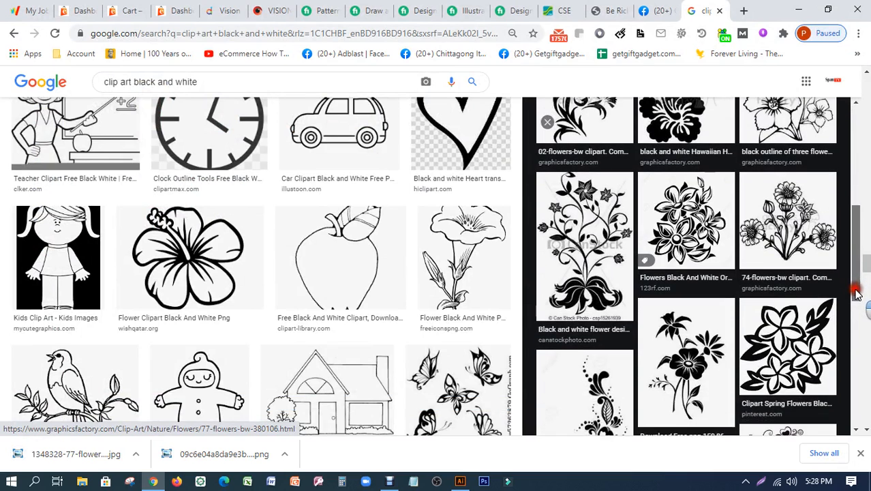
click(685, 230)
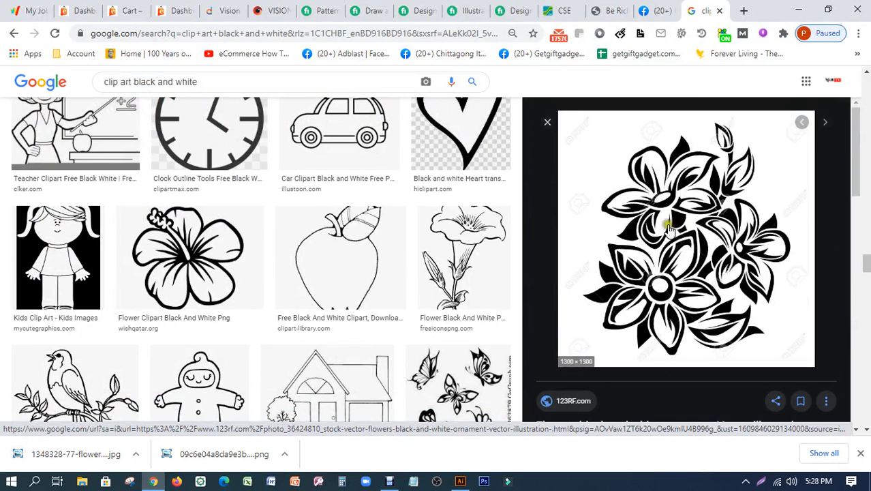
right_click(680, 217)
click(727, 323)
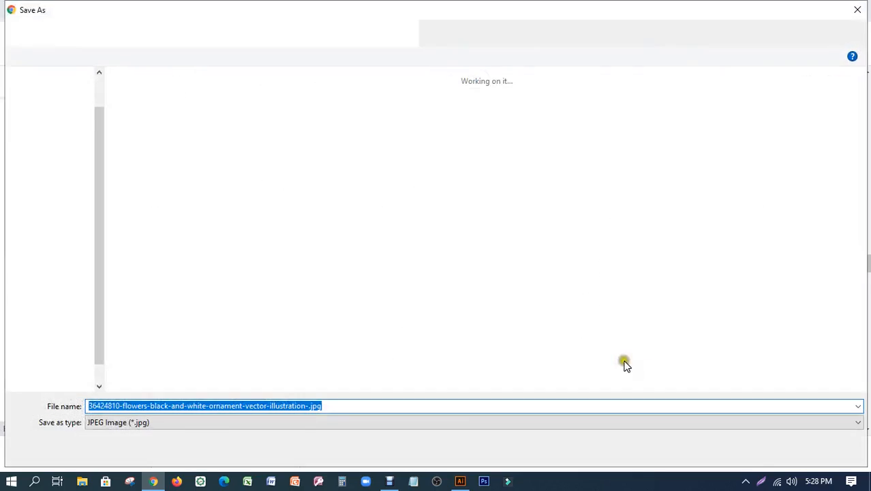
click(763, 452)
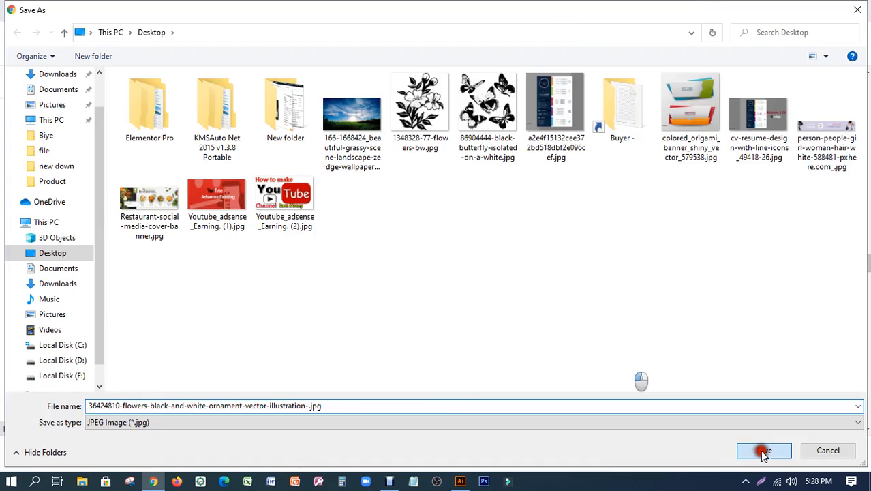
Switch to Illustrator, start the Place command and select the saved three-flower PNG from the Desktop
click(788, 10)
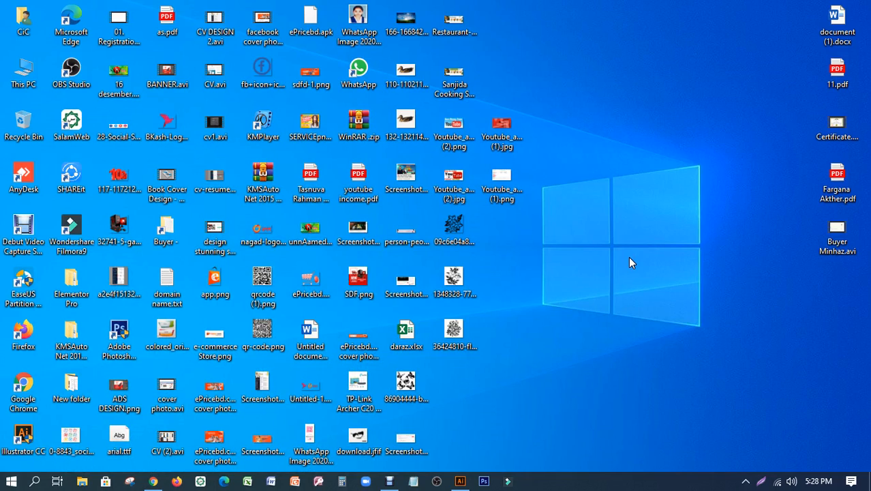
click(460, 481)
click(36, 9)
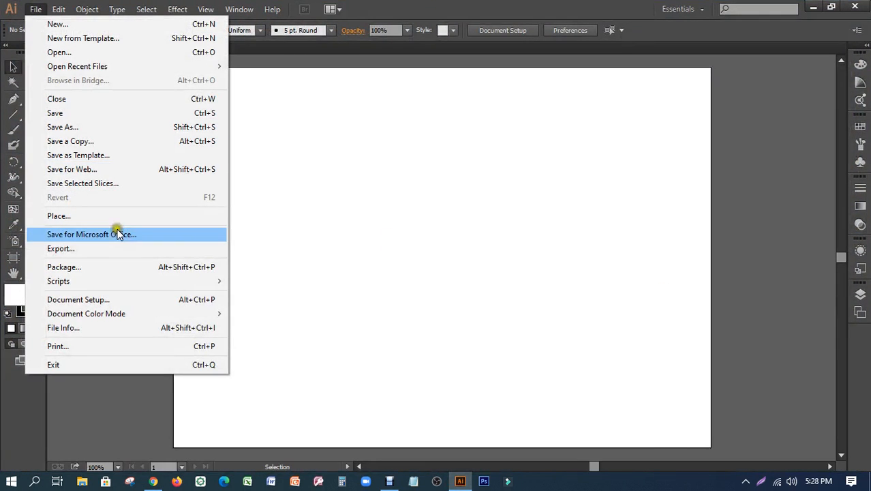
click(91, 216)
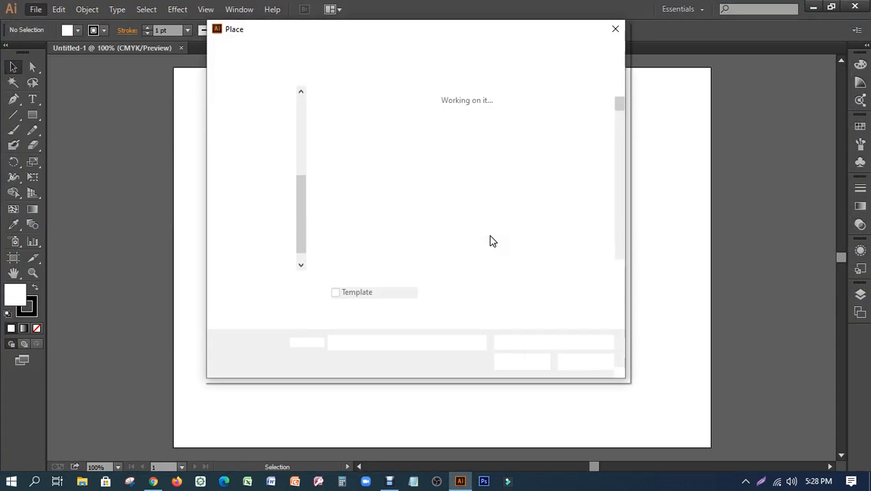
click(443, 232)
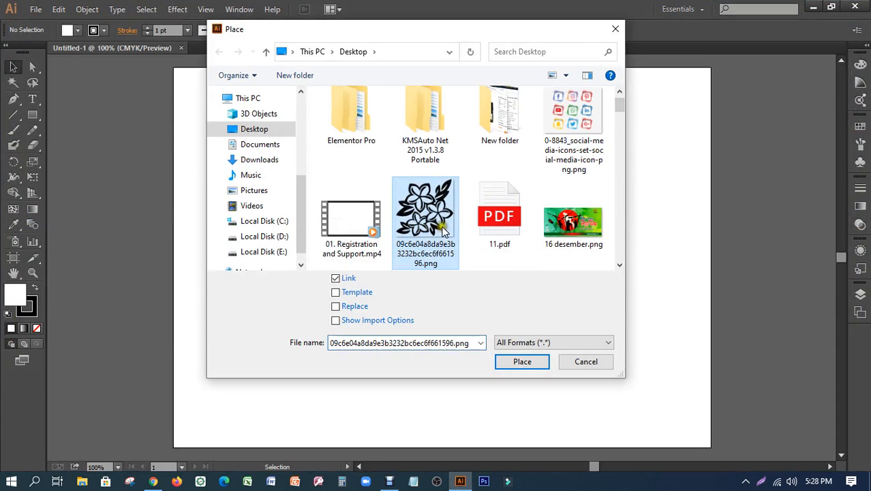
Add 1348328-77-flowers-bw.jpg, 36424810-flowers-black-and-white-ornament-vector-illustration-.jpg and the 86904444 black butterfly image to the selection and load them all for placing
drag(617, 113, 619, 128)
click(523, 174)
ctrl+click(572, 170)
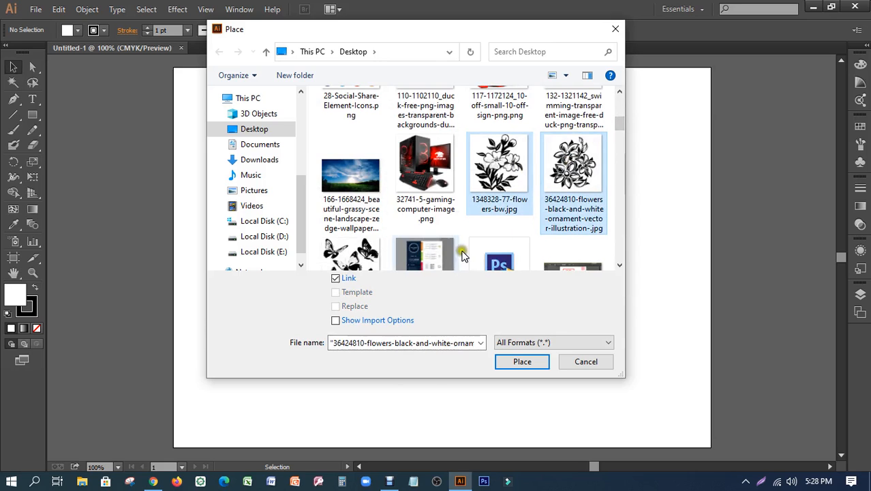
ctrl+click(351, 252)
ctrl+click(597, 251)
drag(616, 123, 628, 266)
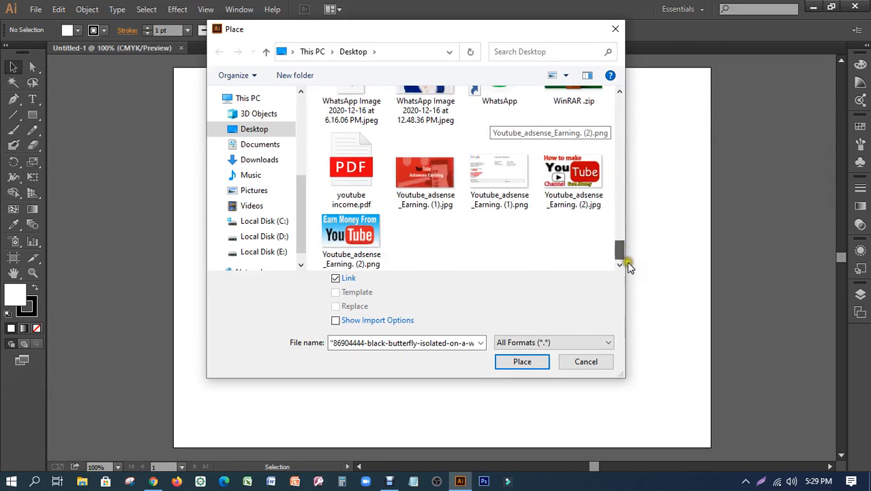
click(520, 363)
Place the three flower images around the artboard's left side and the butterfly image near its middle
drag(272, 222, 290, 263)
drag(124, 285, 286, 359)
drag(245, 142, 465, 255)
drag(442, 144, 664, 276)
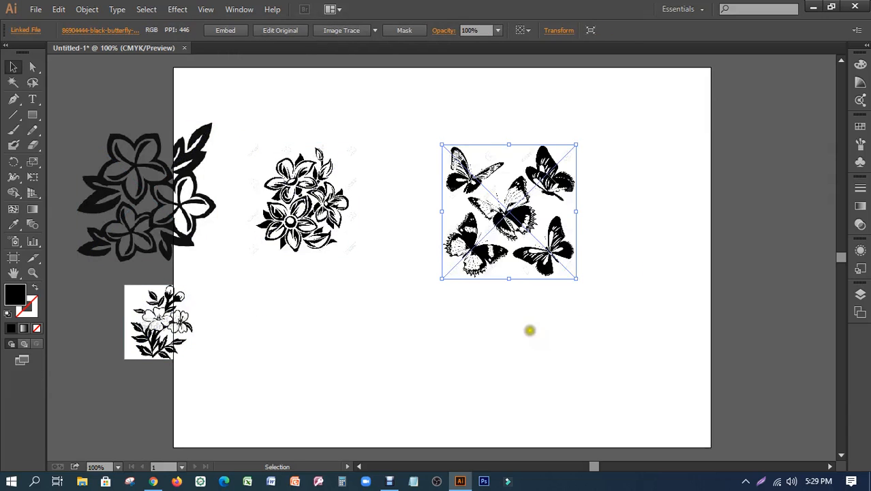
drag(416, 315, 631, 405)
Move the 1348328-77-flowers-bw.jpg flower onto the artboard and enlarge it to roughly three and a half times its size
click(260, 219)
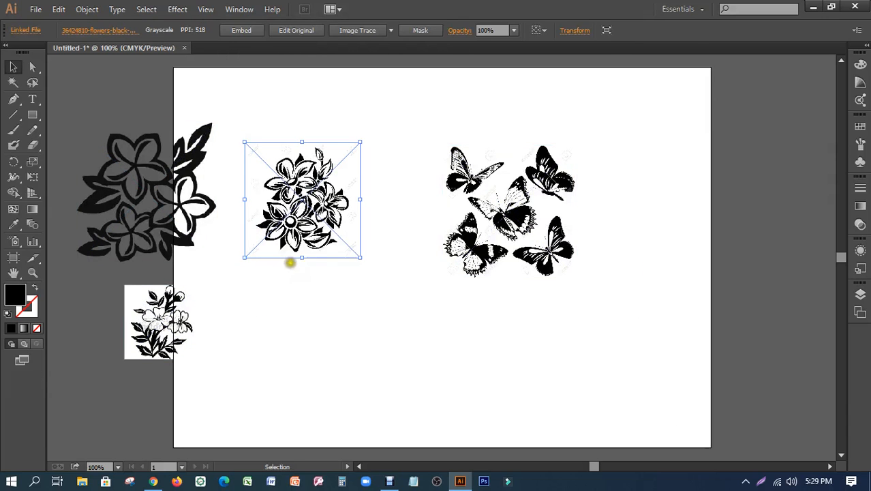
drag(167, 315, 402, 319)
drag(434, 363, 735, 458)
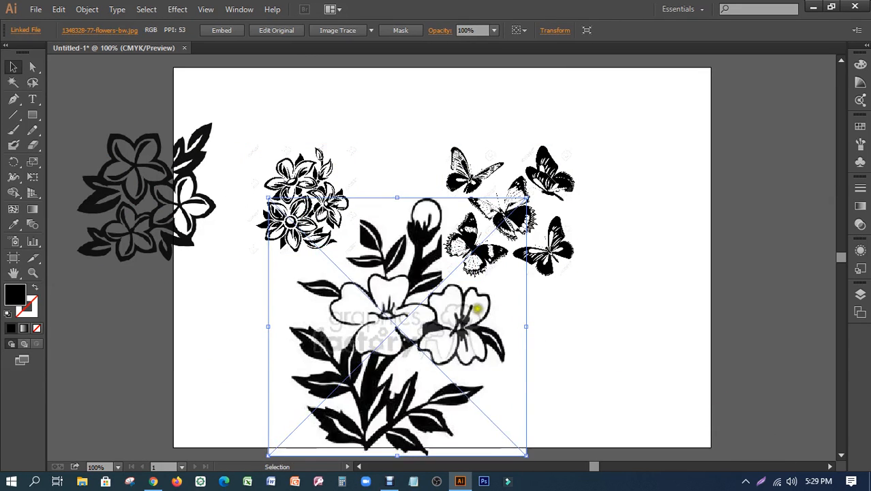
Move the butterfly and flower ornament images to the artboard's upper-left edge, and position the enlarged flower in the artboard's centre
drag(423, 308, 746, 302)
drag(520, 217, 148, 157)
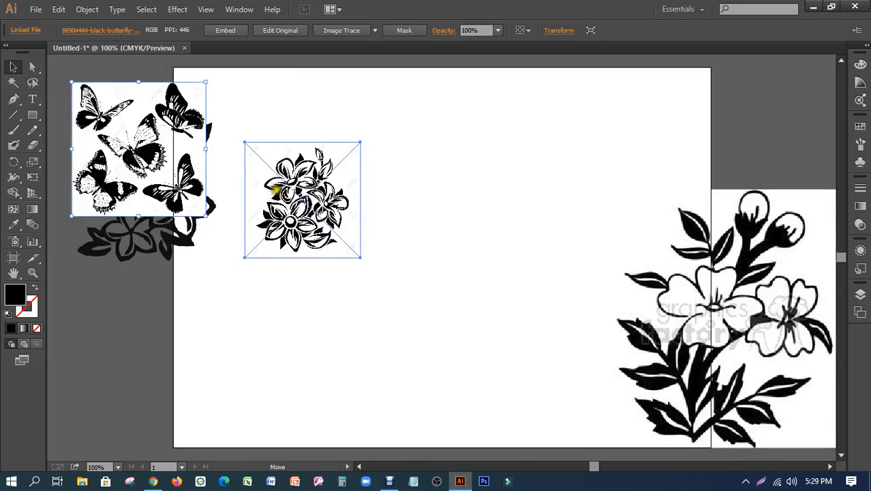
drag(276, 191, 130, 152)
drag(735, 259, 441, 156)
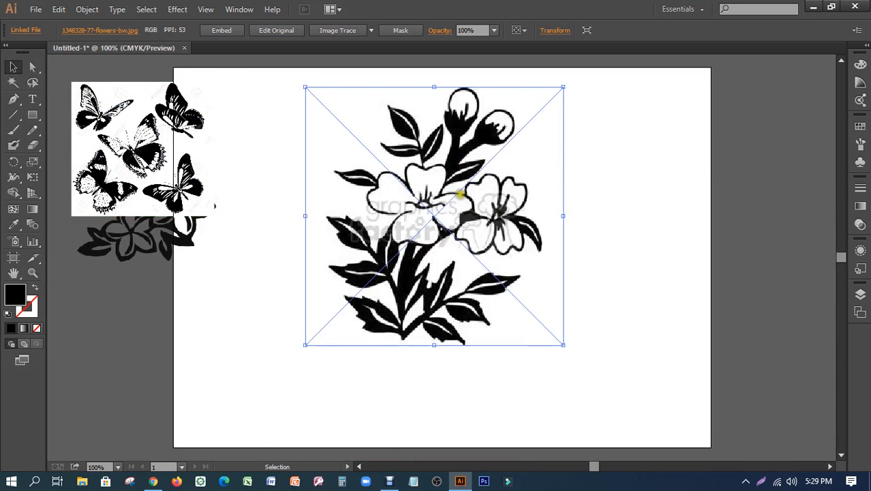
drag(462, 195, 501, 234)
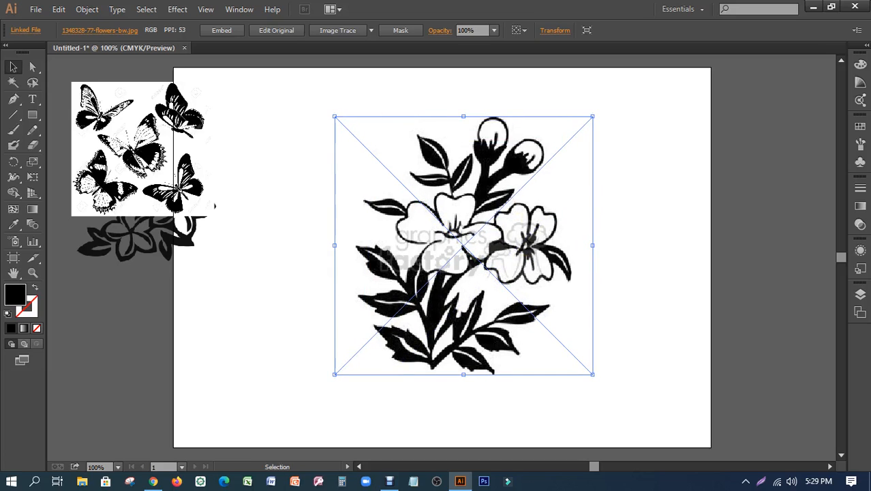
Convert the centred flower image to vector shapes with Image Trace, using Make and Expand
click(88, 10)
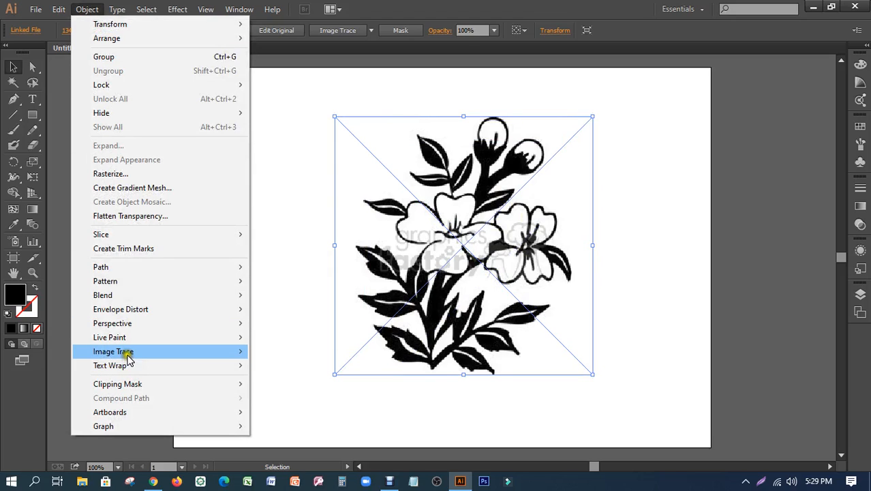
mouse_move(129, 356)
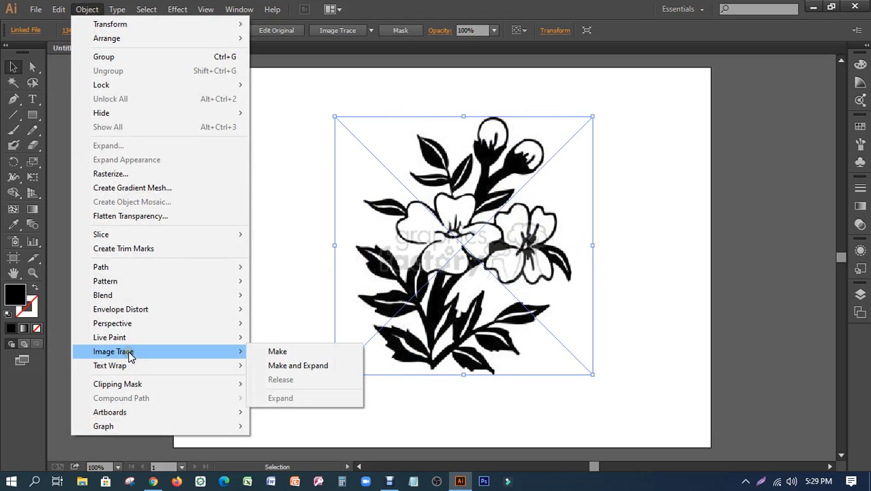
click(304, 368)
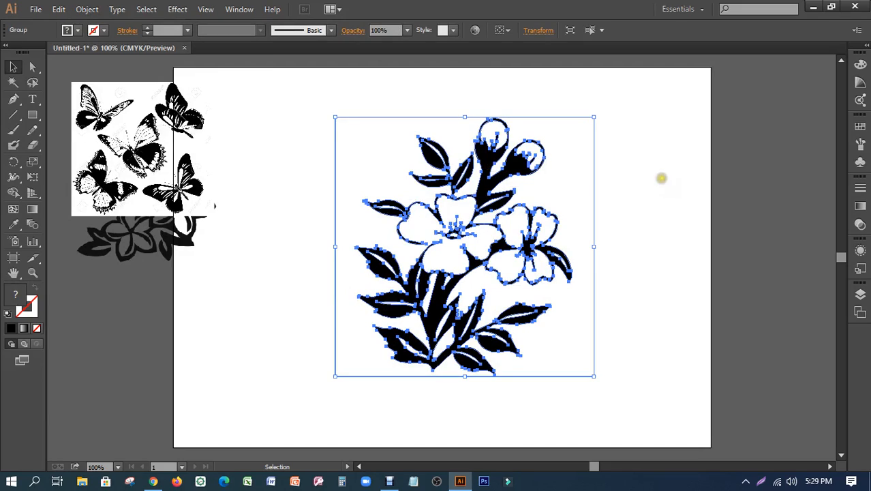
Ungroup the traced flower and delete its white background shape
click(661, 178)
drag(511, 167, 489, 173)
right_click(489, 173)
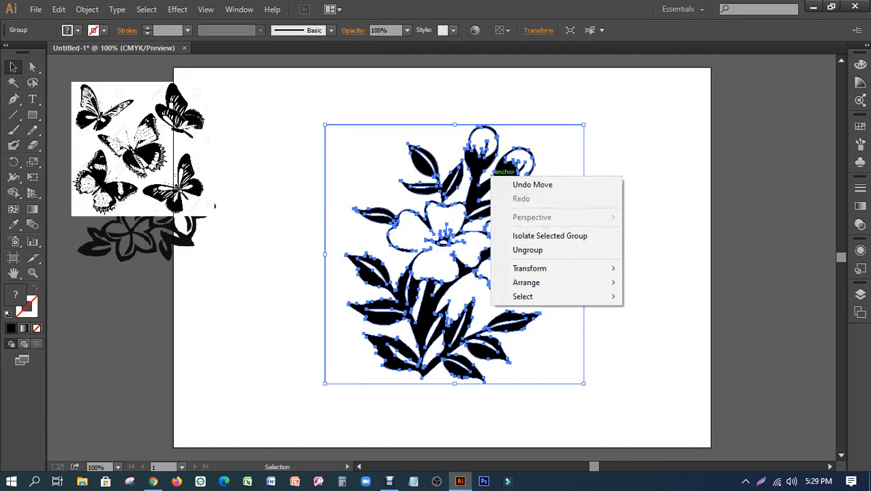
right_click(477, 160)
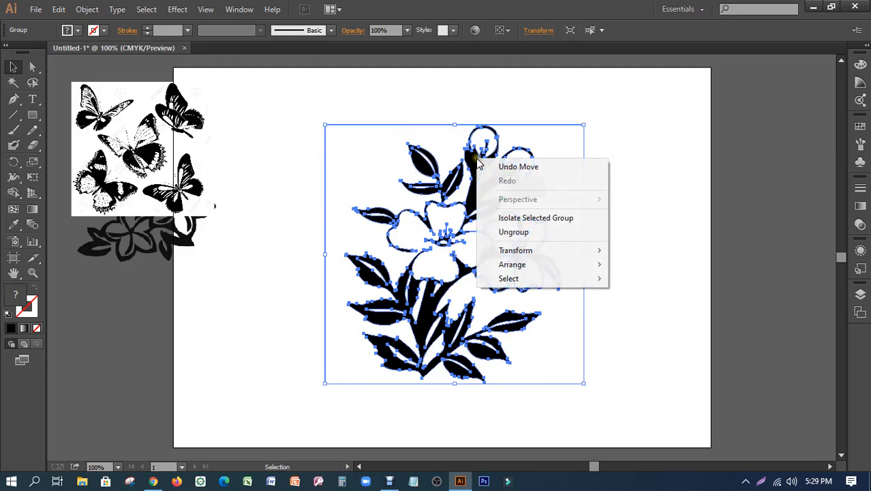
click(513, 232)
click(649, 242)
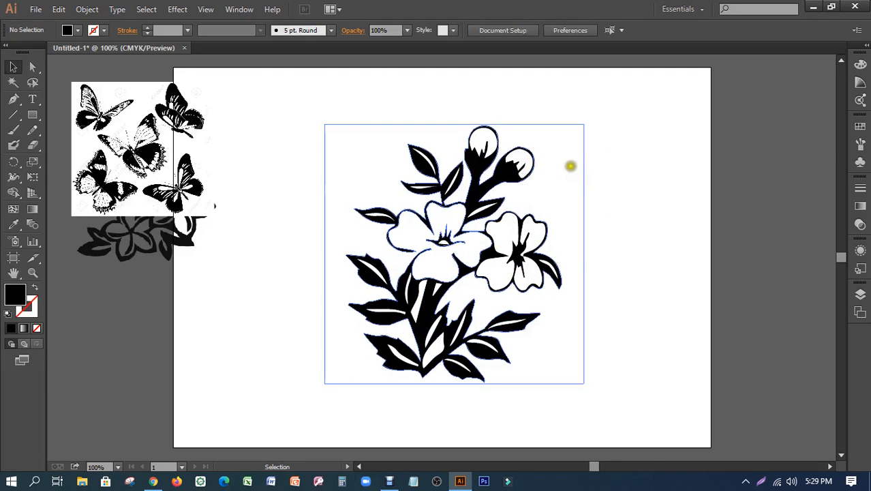
drag(569, 165, 657, 201)
key(Delete)
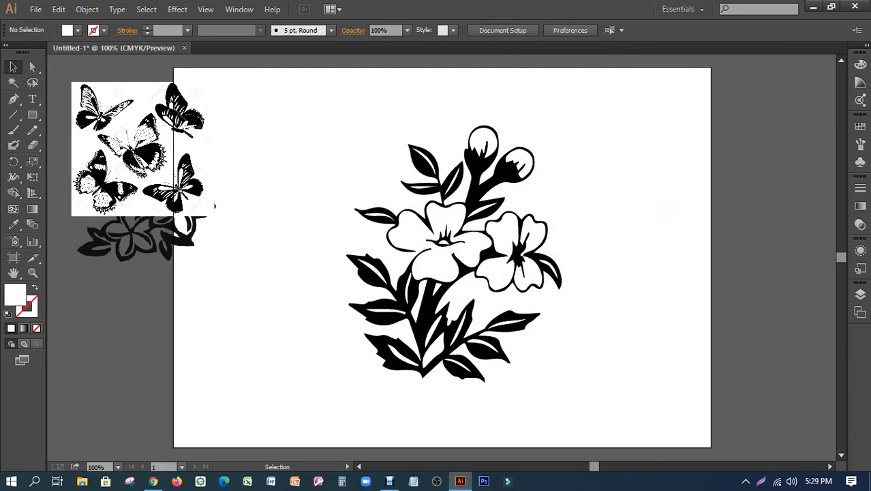
drag(335, 99, 604, 382)
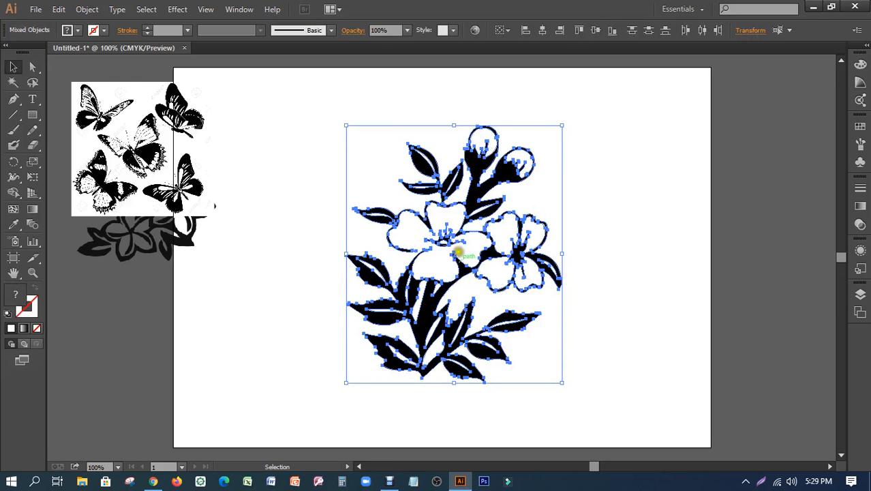
click(578, 220)
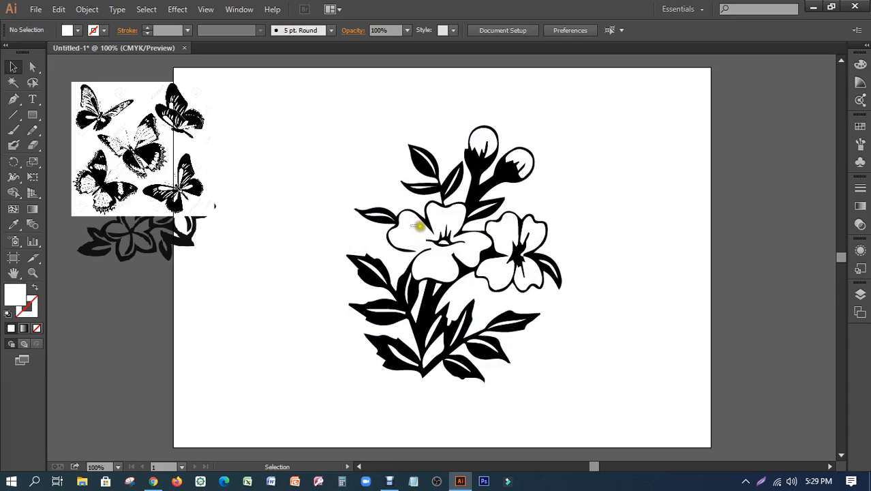
Draw a rectangle covering the whole flower with a margin around it and fill it with black
click(34, 117)
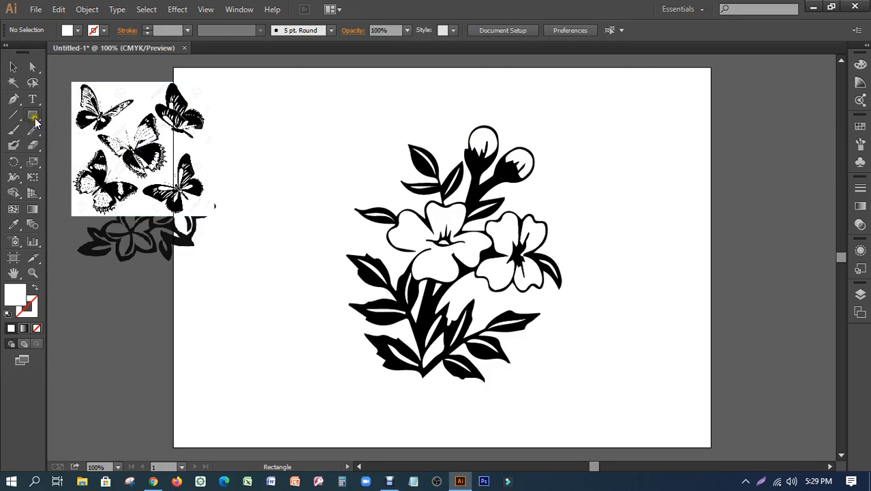
drag(312, 96, 596, 423)
click(857, 128)
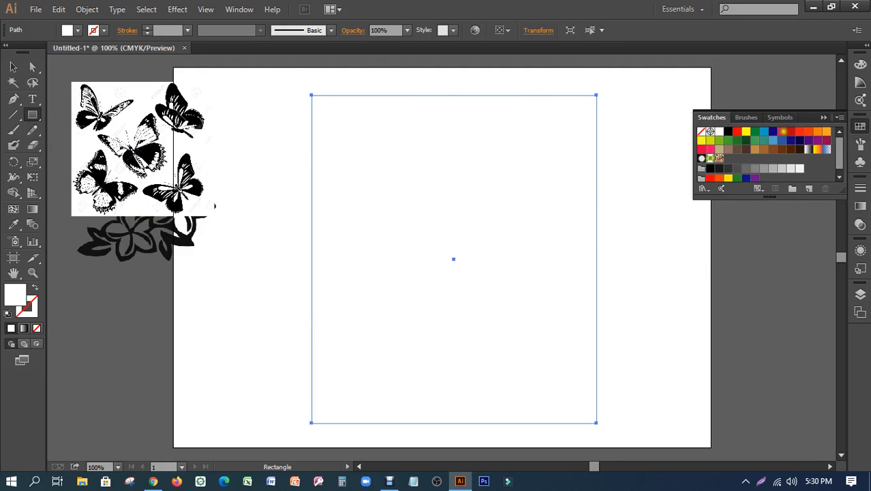
click(730, 132)
Send the rectangle behind the flower artwork and change its fill to green
right_click(448, 173)
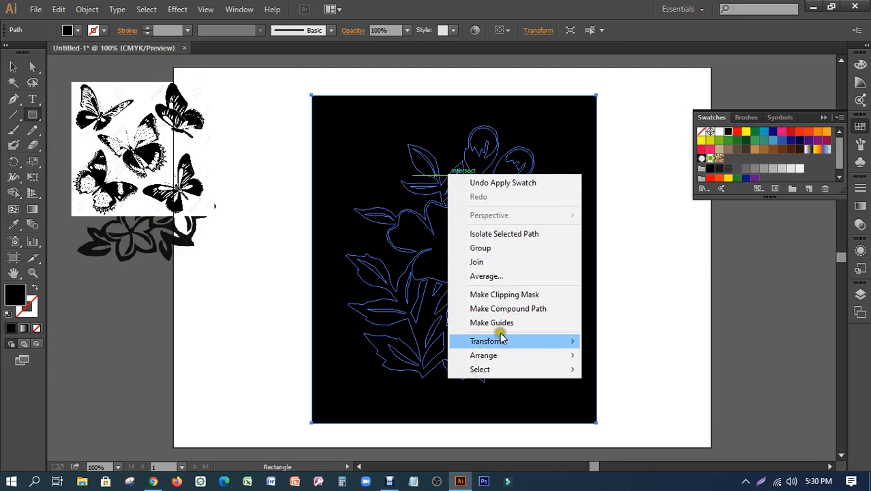
mouse_move(508, 358)
click(622, 398)
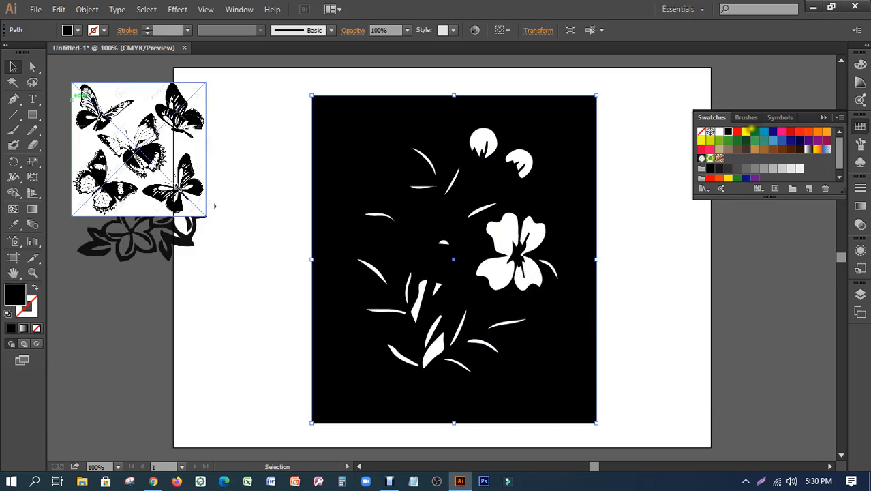
click(754, 132)
click(696, 269)
Fill the joined left petals and the upper-right petal of the right-hand white flower with CMYK Red
click(502, 228)
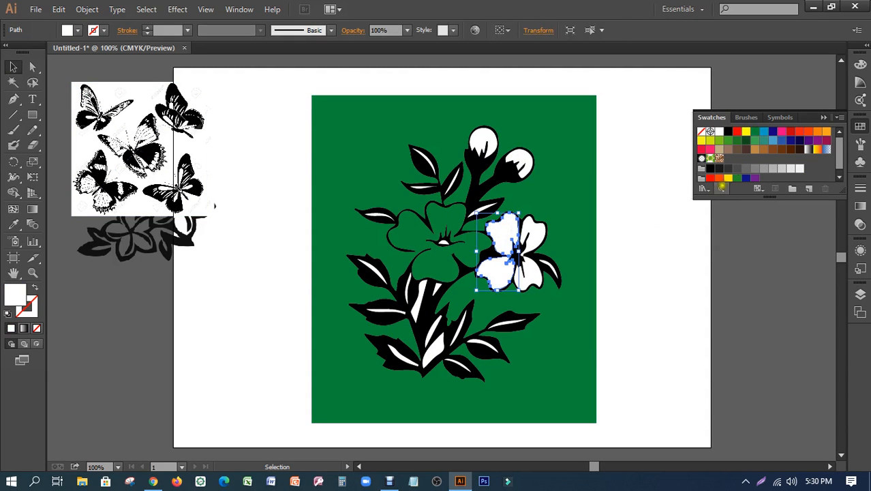
click(737, 131)
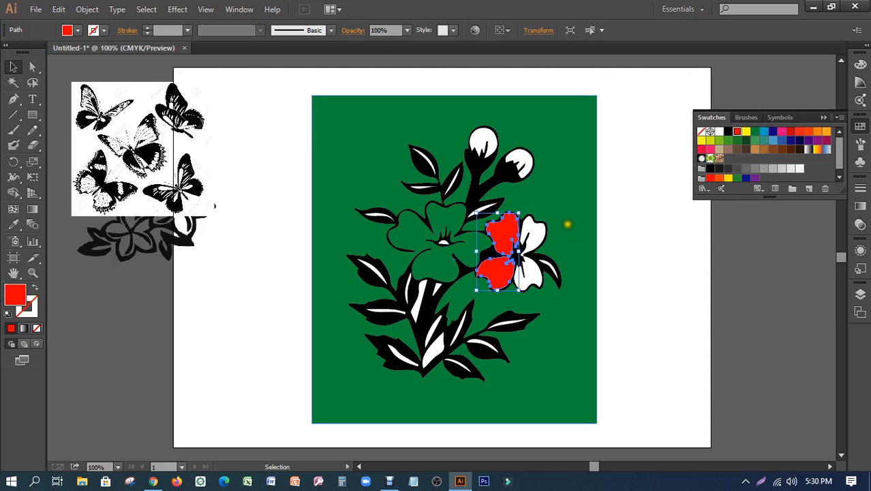
click(534, 235)
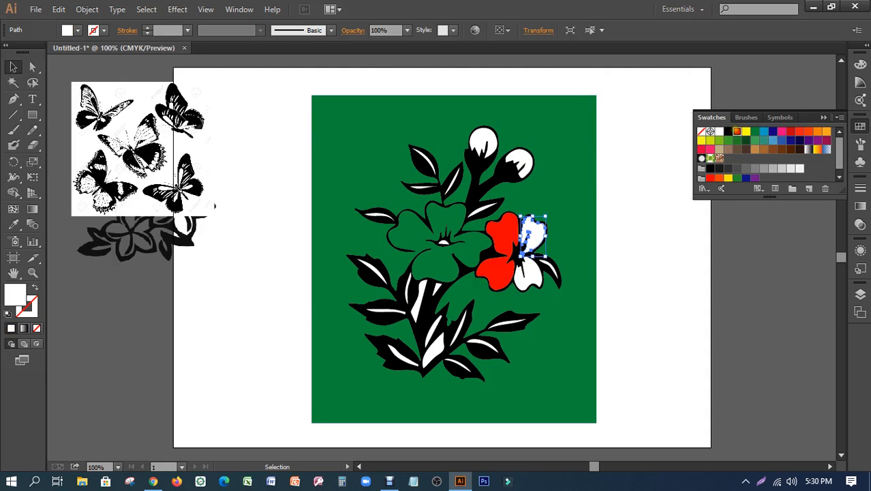
click(737, 132)
Select all remaining white shapes of the flower artwork with the Magic Wand and fill them with CMYK Red
click(529, 273)
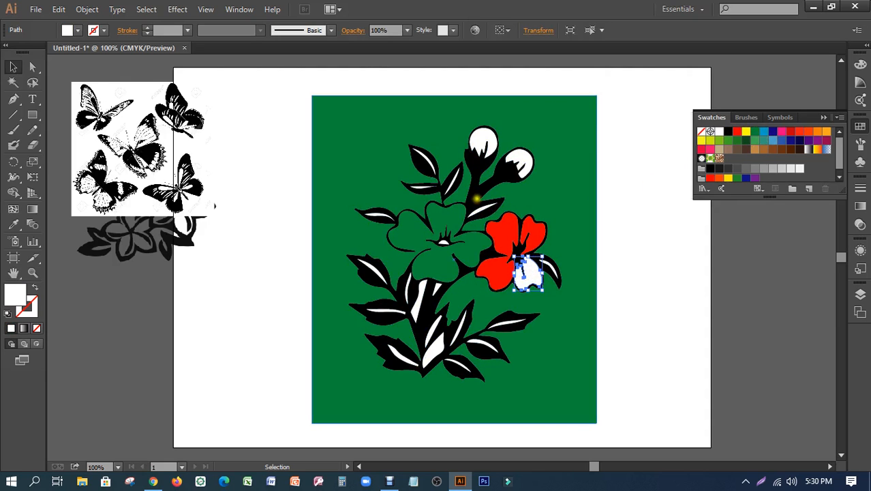
click(13, 82)
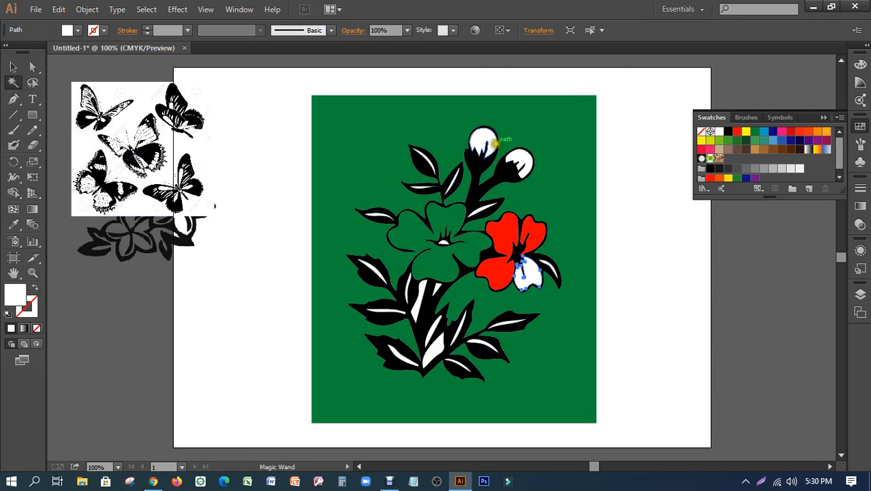
click(480, 139)
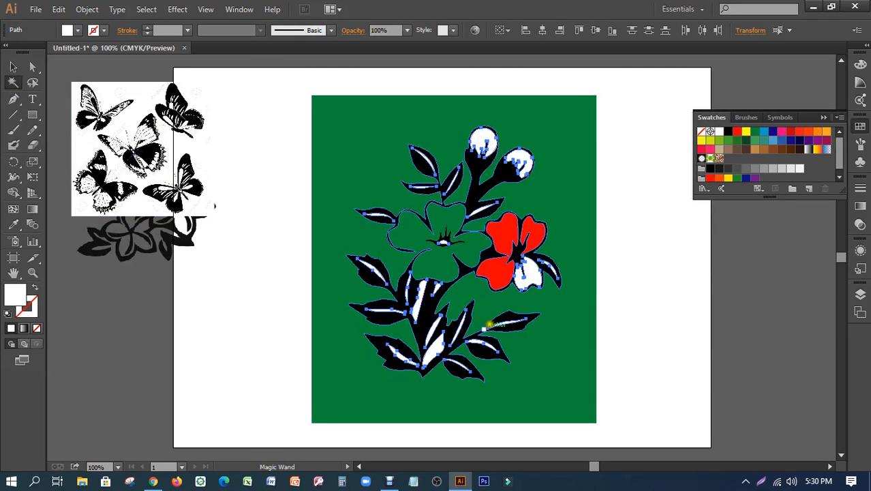
click(737, 131)
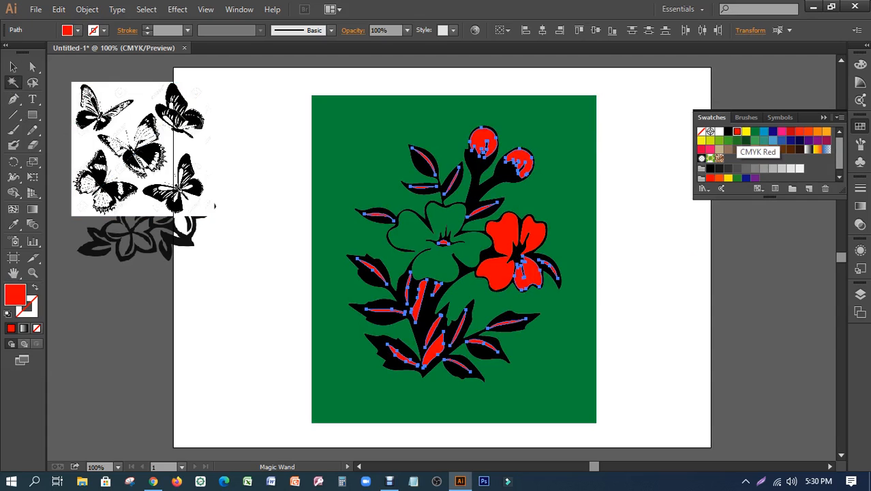
click(13, 66)
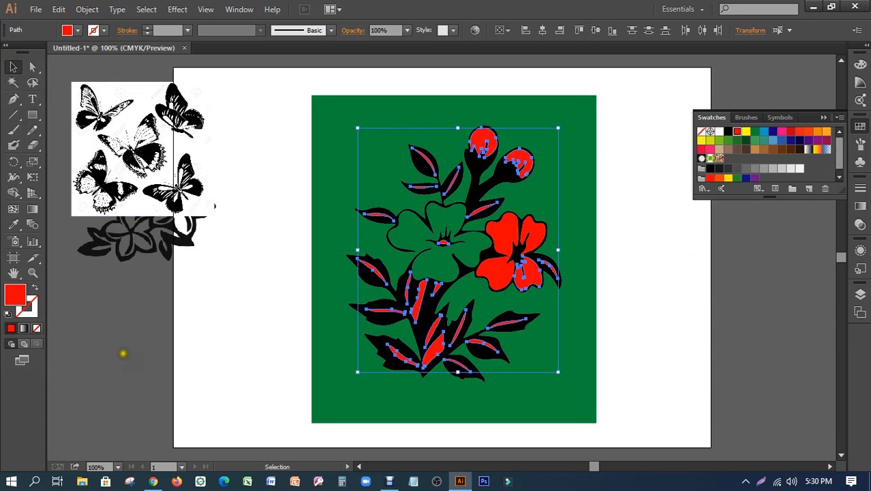
click(370, 369)
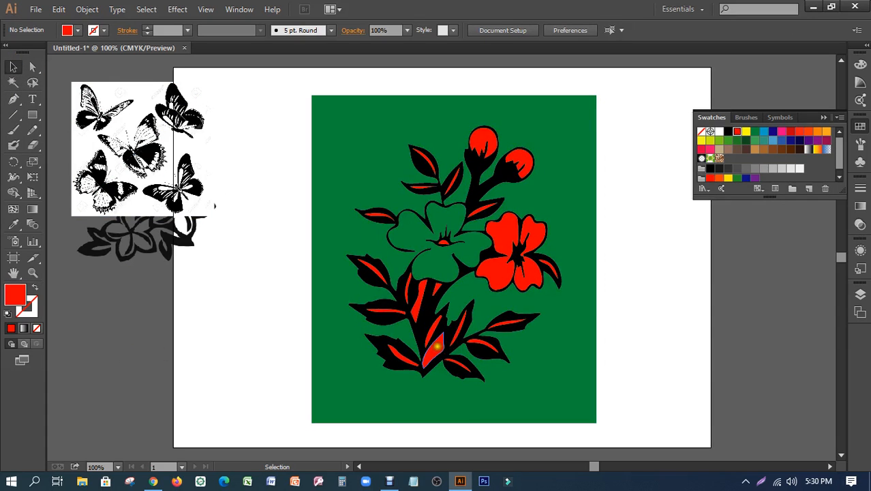
Delete the wide red shape at the base of the stems and the one just below the left flower
click(435, 349)
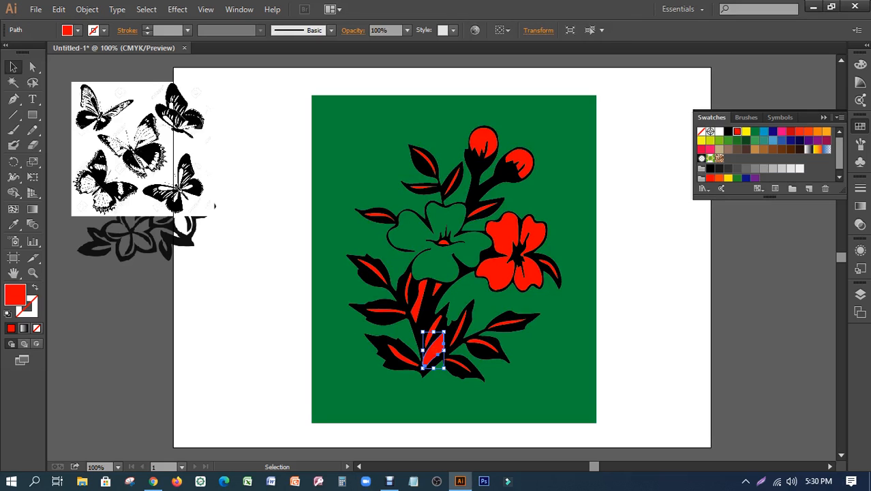
key(Delete)
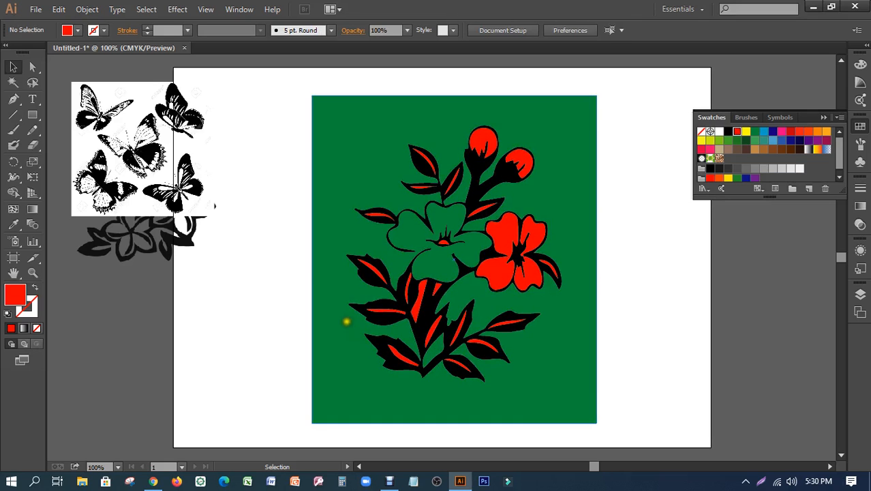
click(417, 295)
key(Delete)
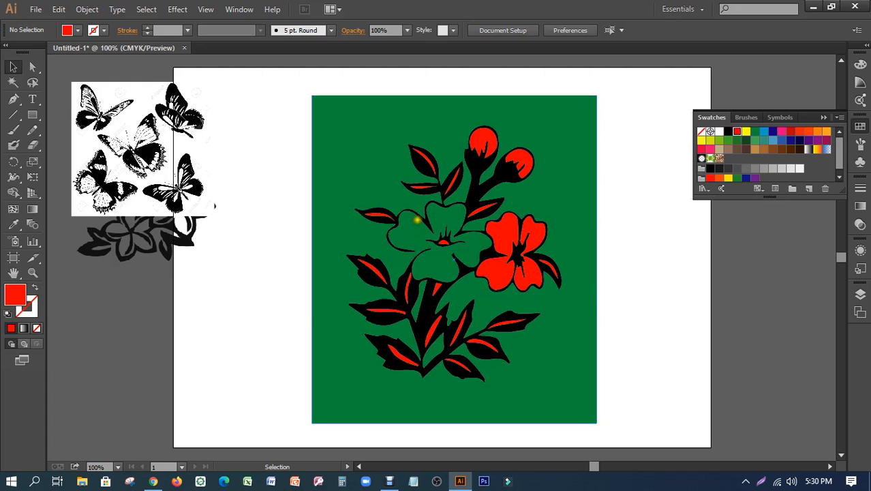
Move the green rectangle away from the flower, past the artboard's lower-left corner
drag(568, 124, 255, 242)
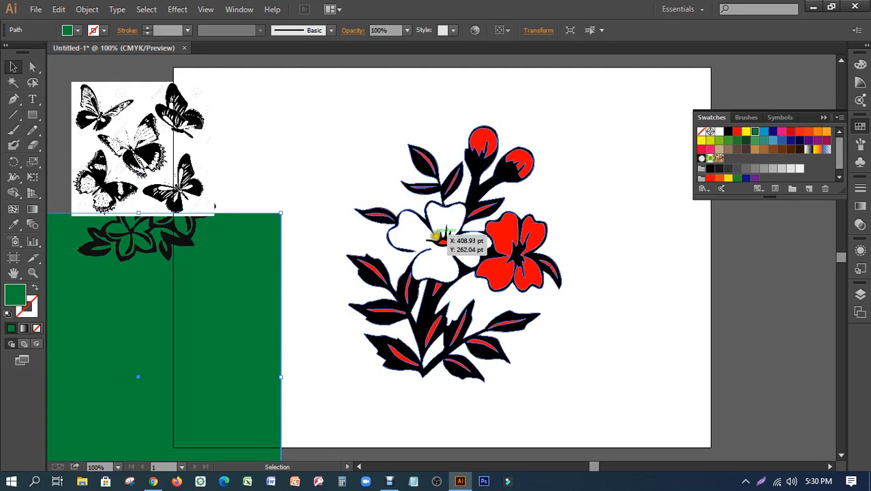
click(406, 230)
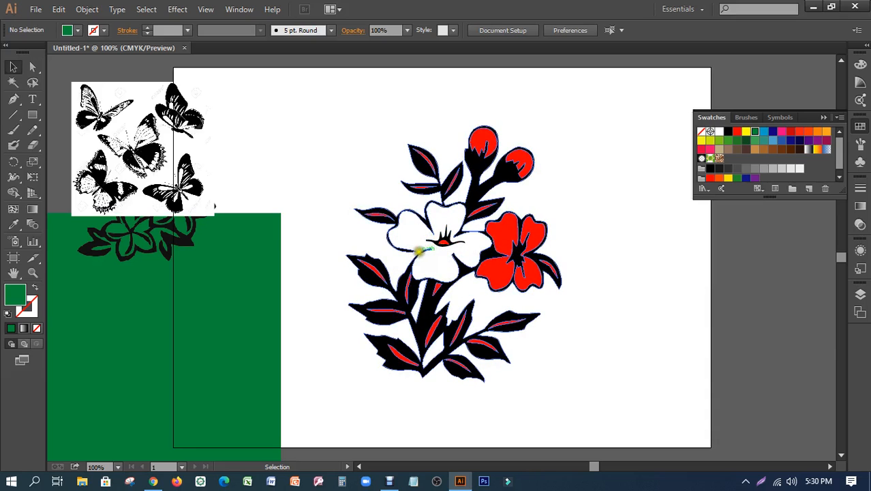
Delete the green rectangle beside the artboard
click(241, 312)
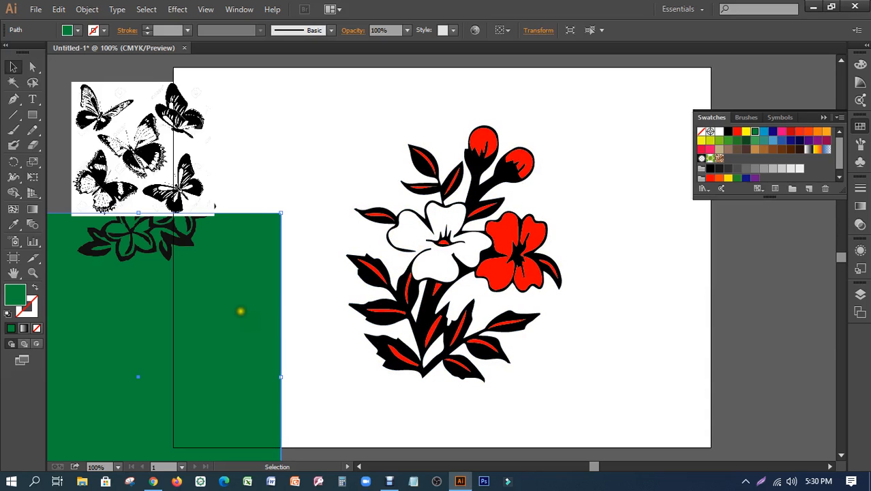
key(Delete)
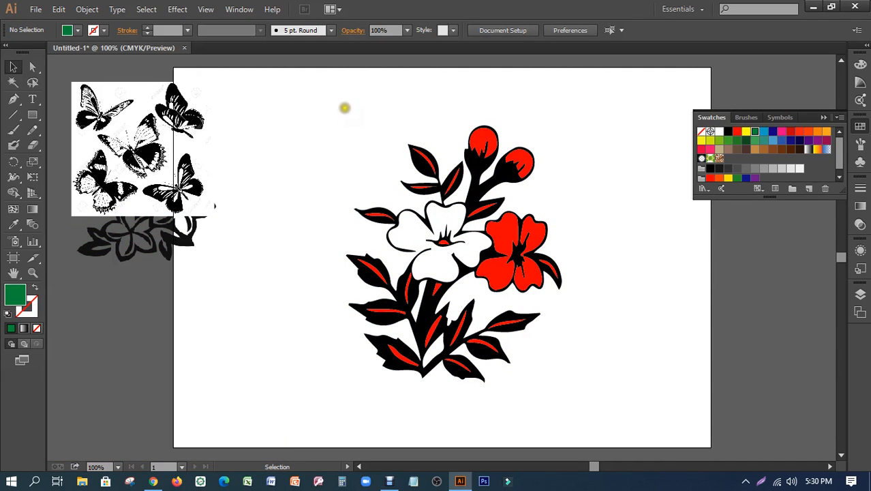
Group all the red and black flower artwork and move it across the artboard's lower-right edge
drag(344, 107, 568, 396)
right_click(459, 244)
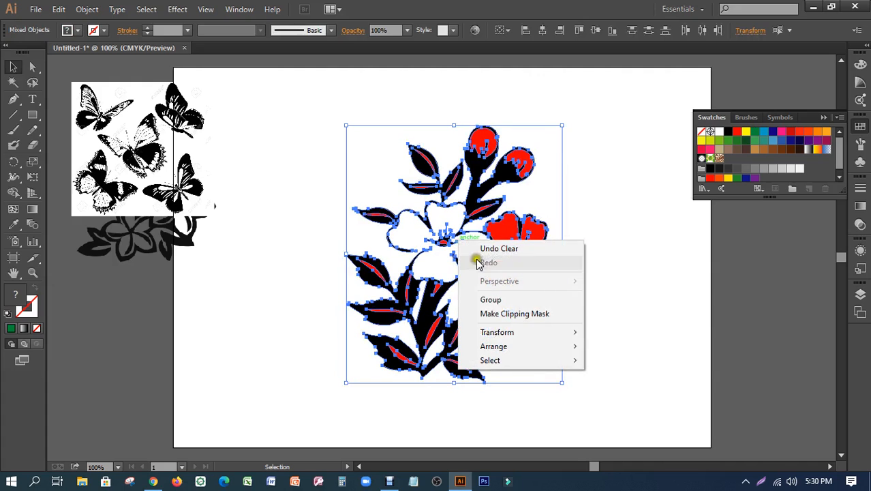
click(497, 300)
drag(500, 226, 783, 306)
click(614, 311)
Move the butterfly image onto the artboard, enlarge it proportionally to more than double size and centre it there
drag(147, 176, 472, 212)
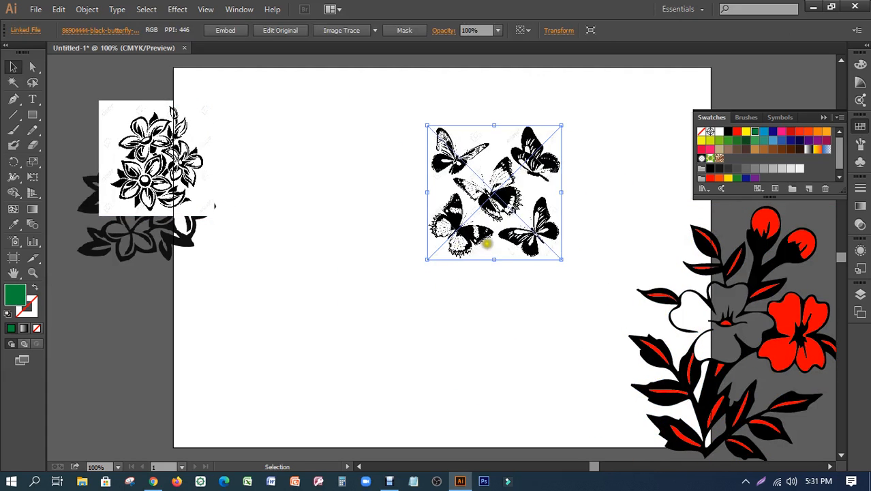
drag(486, 241, 362, 260)
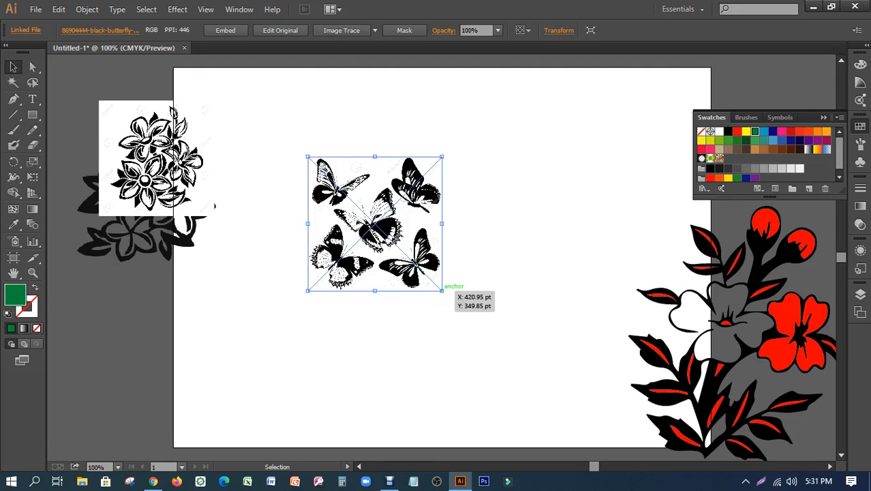
drag(442, 291, 553, 374)
drag(412, 257, 471, 287)
Convert the butterfly image to vector shapes using Image Trace with Make and Expand
click(82, 11)
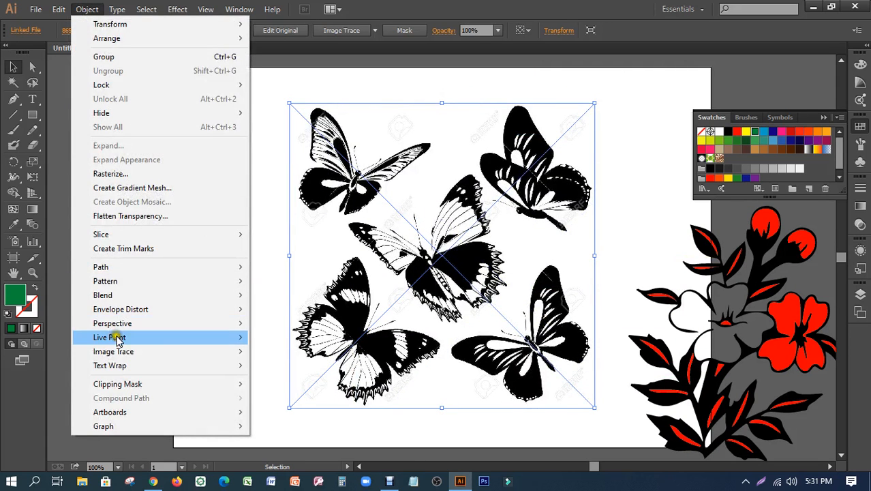
mouse_move(132, 355)
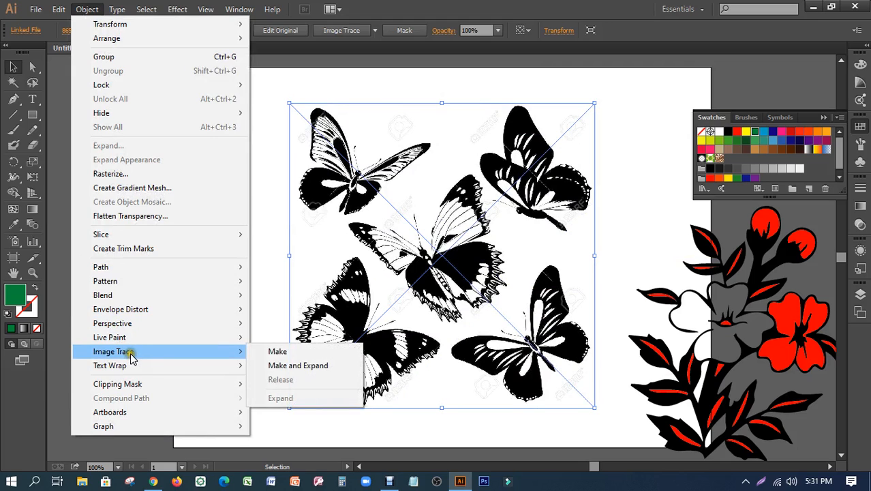
click(291, 368)
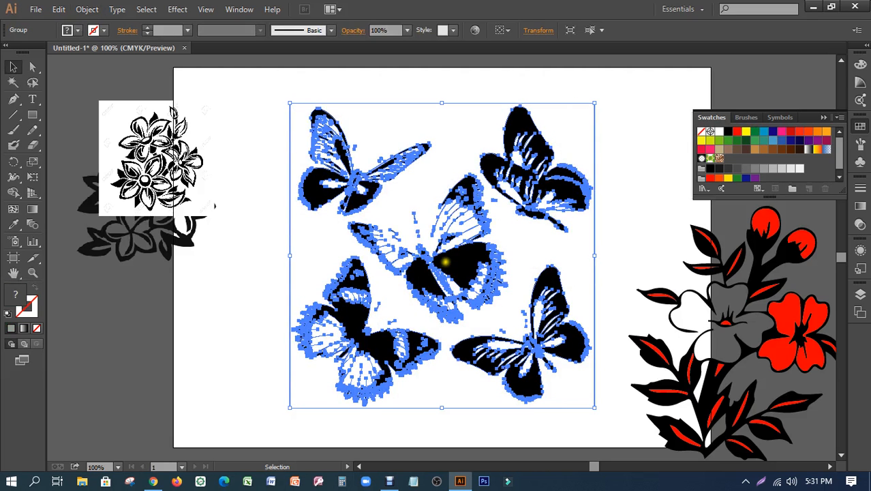
Ungroup the traced butterfly artwork and delete its white background shape
click(250, 275)
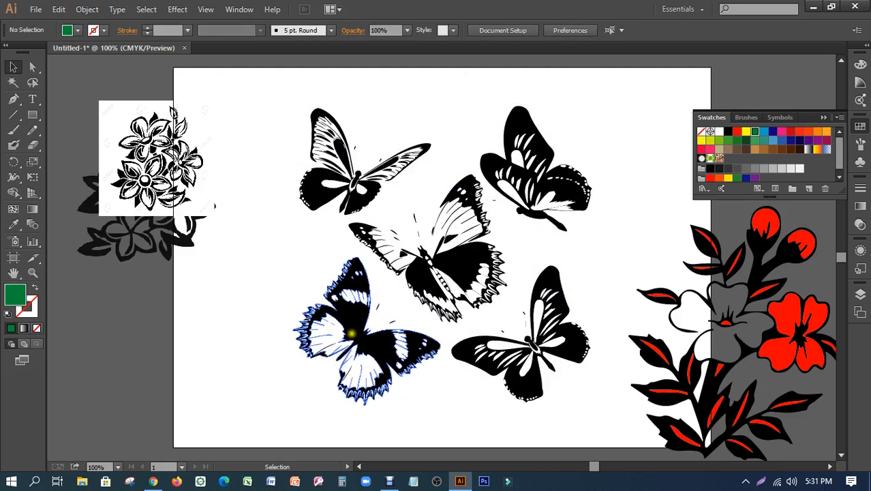
right_click(353, 299)
click(387, 376)
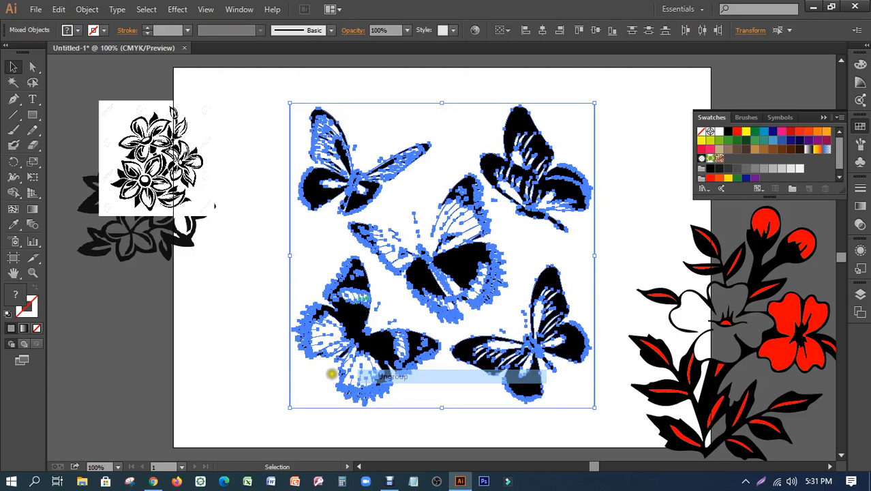
click(257, 348)
click(296, 276)
click(311, 240)
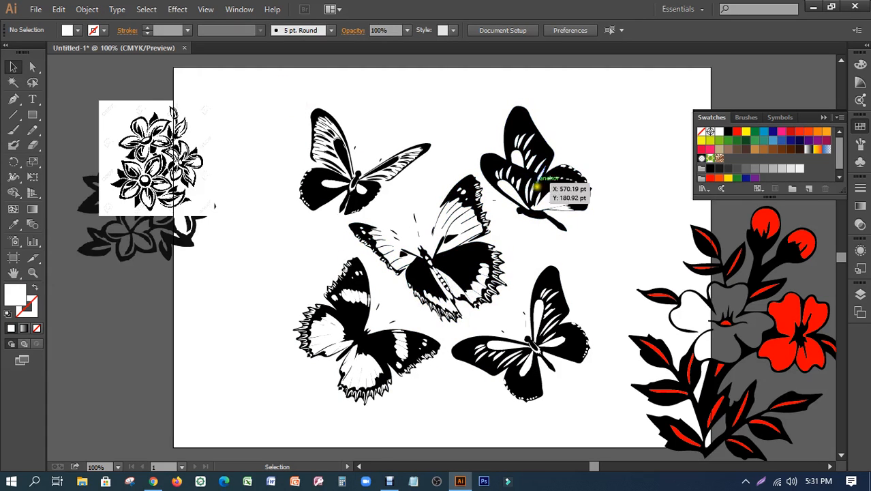
Delete the centre, lower and upper-left butterflies, keeping only the upper-right one
drag(501, 428, 264, 203)
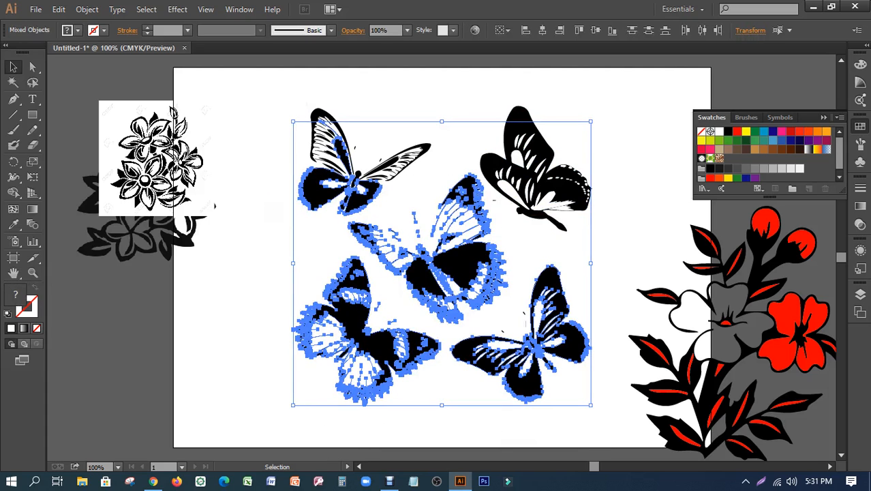
key(Delete)
drag(530, 386, 233, 223)
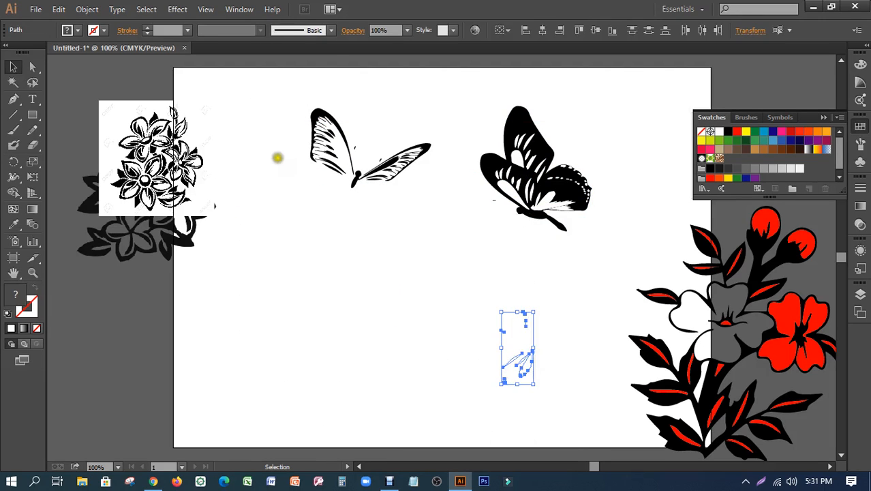
drag(246, 87, 439, 252)
key(Delete)
Delete the leftover white fragments of the removed butterflies around and below the remaining butterfly
drag(413, 250, 615, 379)
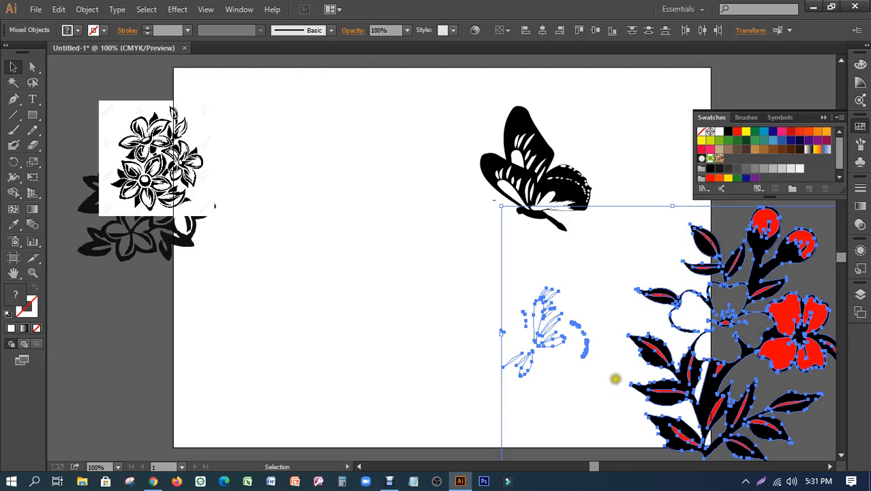
drag(467, 269, 574, 391)
key(Delete)
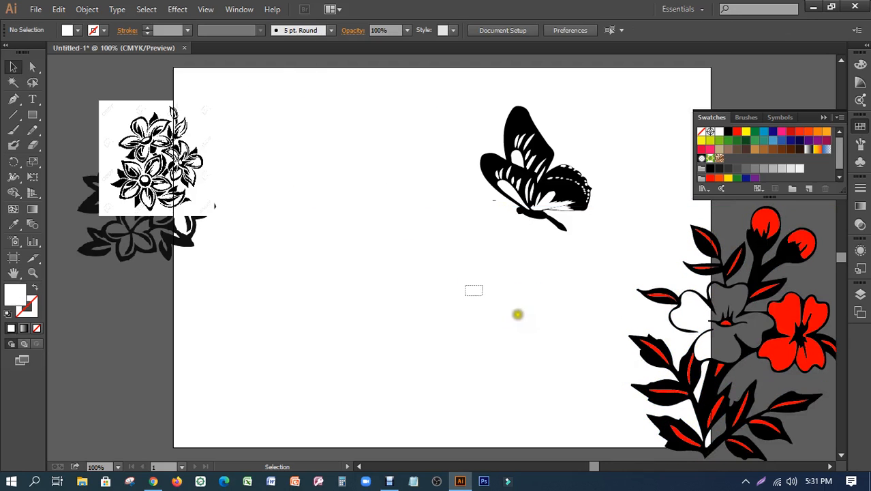
drag(520, 313, 273, 103)
key(Delete)
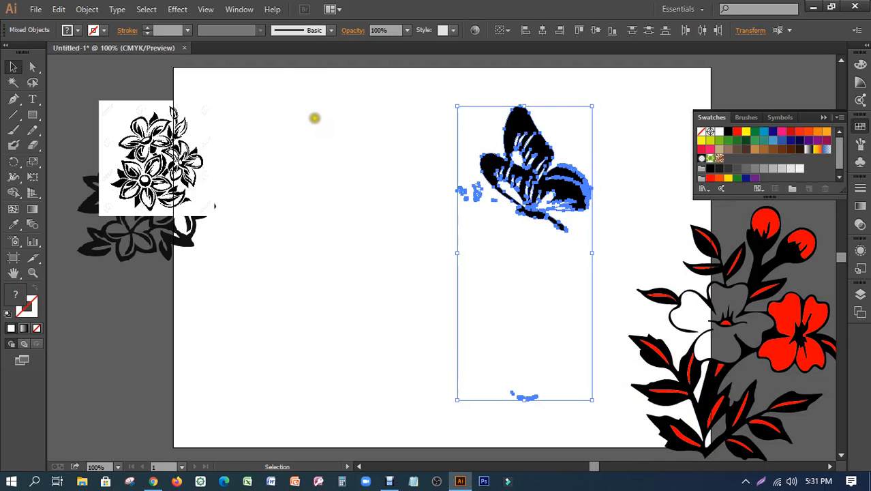
click(389, 197)
drag(389, 197, 486, 224)
key(Delete)
drag(498, 297, 597, 439)
key(Delete)
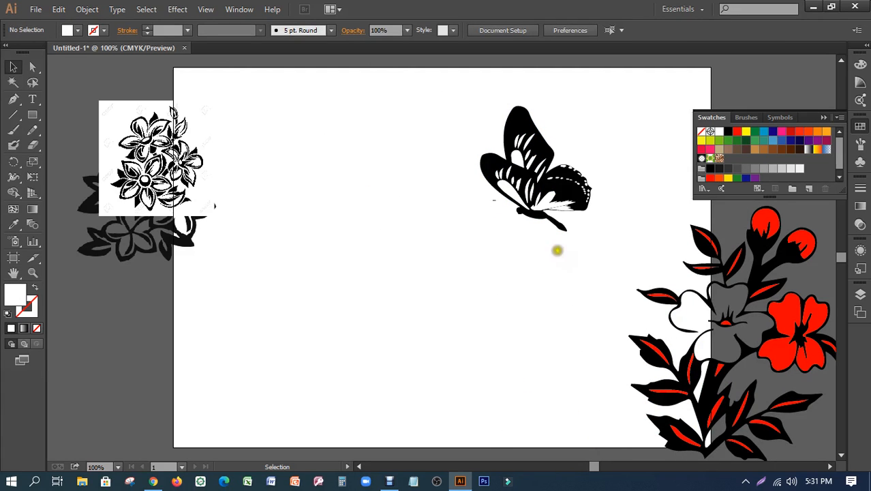
Delete the stray specks beside the remaining butterfly's left wing
drag(616, 117, 263, 372)
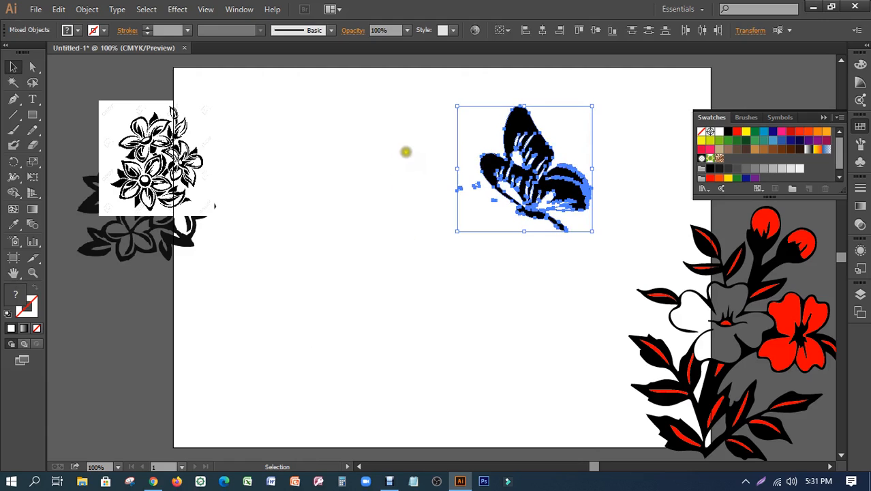
drag(406, 152, 483, 196)
key(Delete)
key(Delete)
Select the whole remaining butterfly and move it to the artboard's upper centre
drag(437, 113, 613, 276)
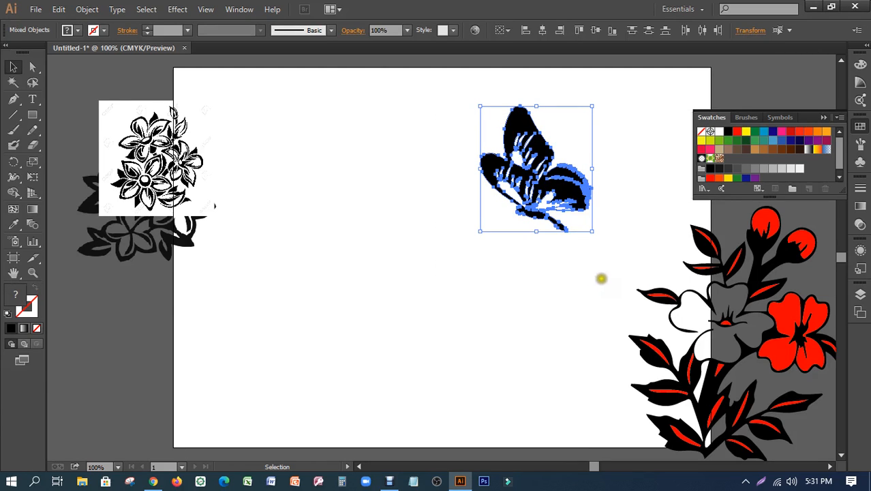
drag(534, 199, 432, 218)
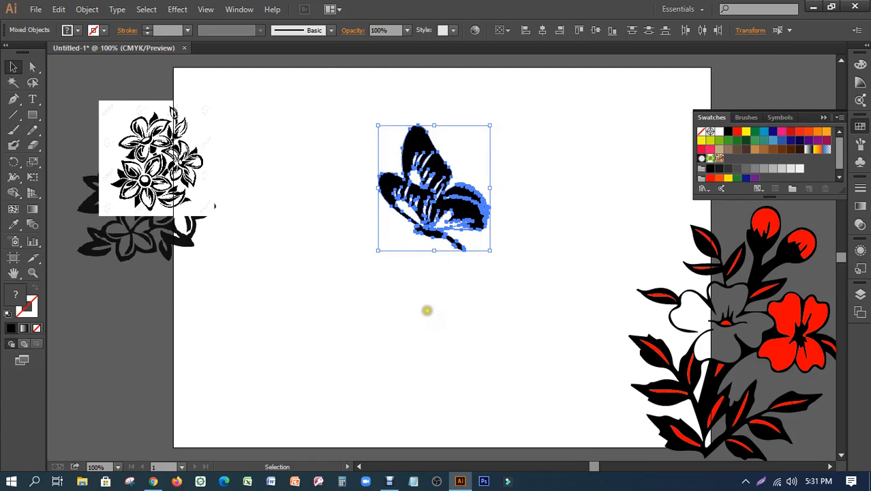
click(427, 310)
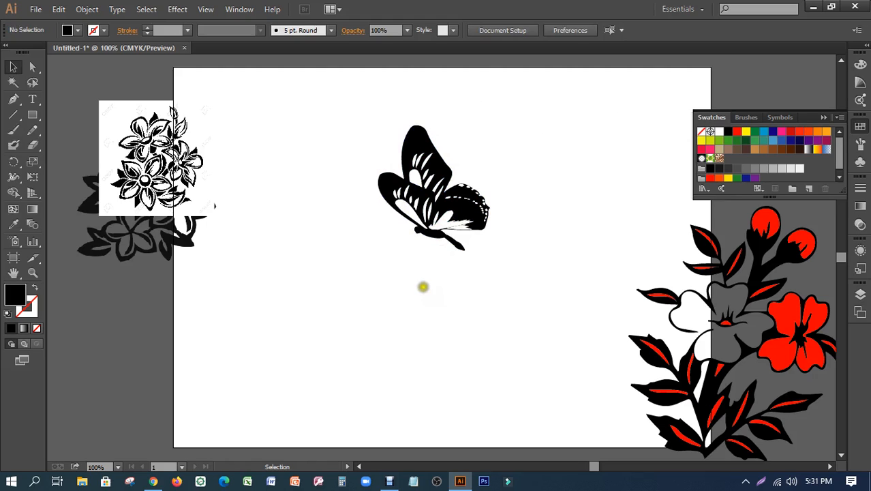
Select all the butterfly's white wing markings with the Magic Wand and fill them with CMYK Red
click(13, 82)
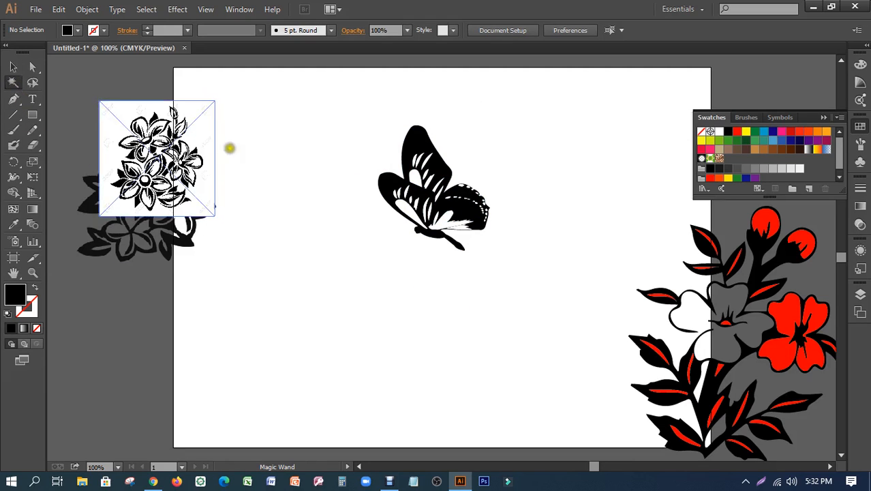
click(443, 219)
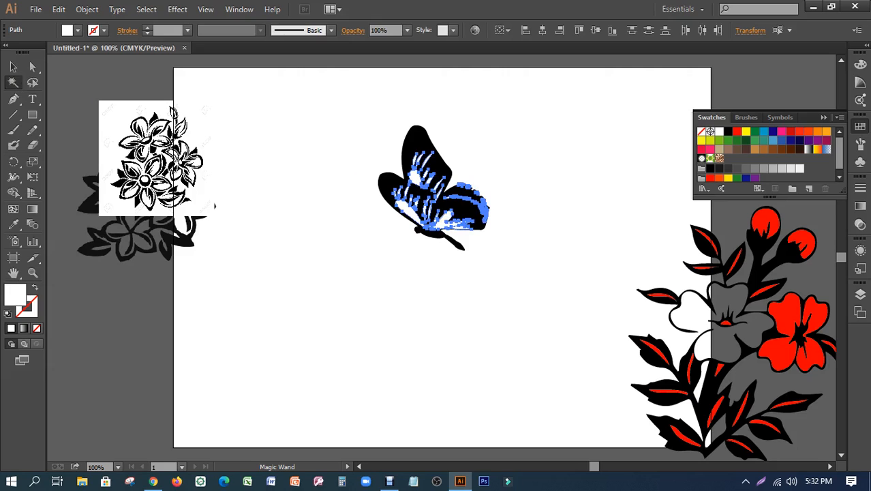
click(737, 131)
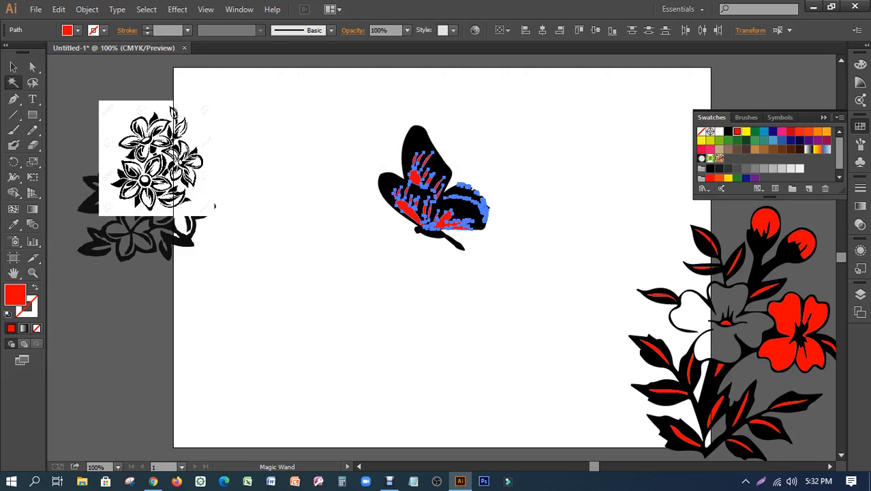
Try yellow, orange, blue, black, pink and Orange, Yellow gradient fills on the selected wing markings, ending with solid orange-red
click(746, 131)
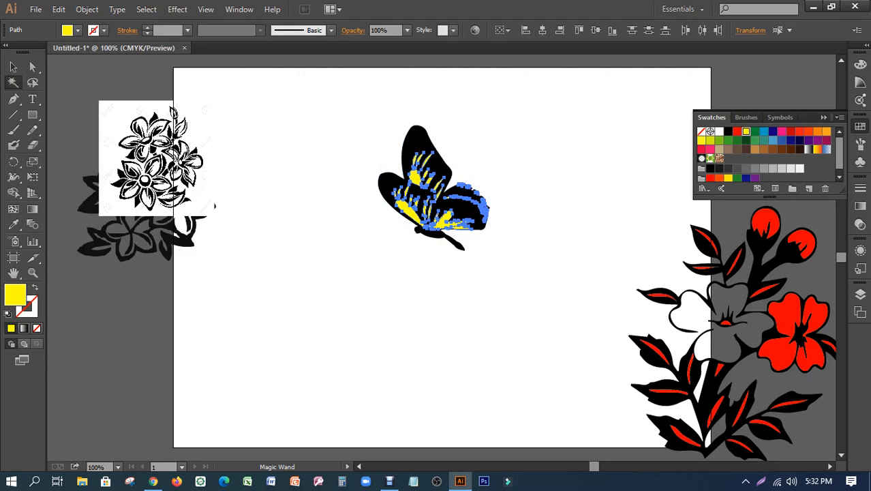
click(818, 131)
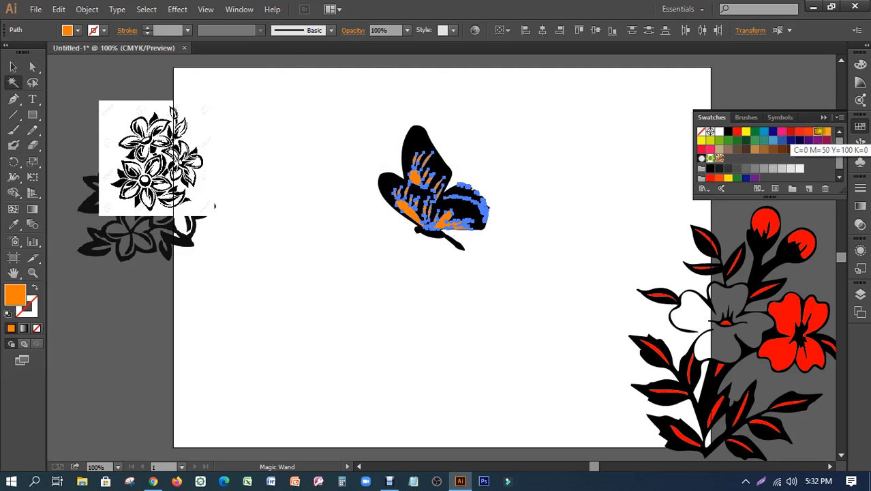
click(772, 130)
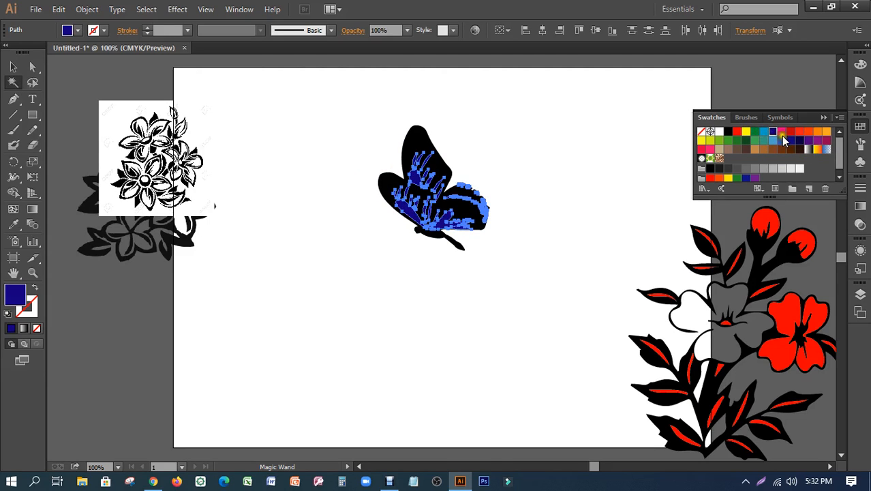
click(782, 141)
click(818, 148)
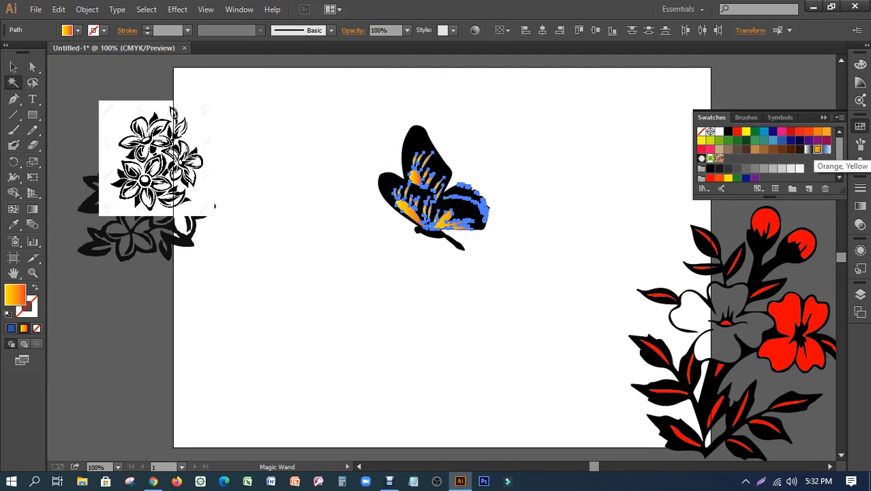
click(746, 131)
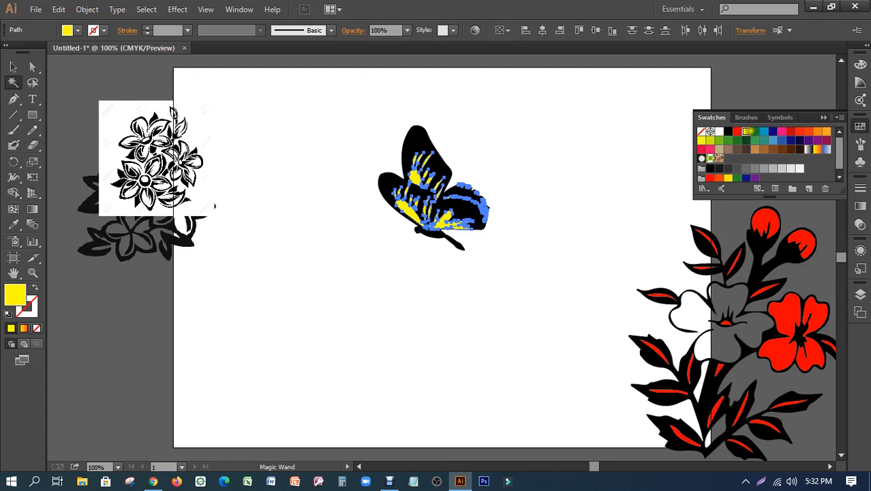
click(756, 131)
click(764, 132)
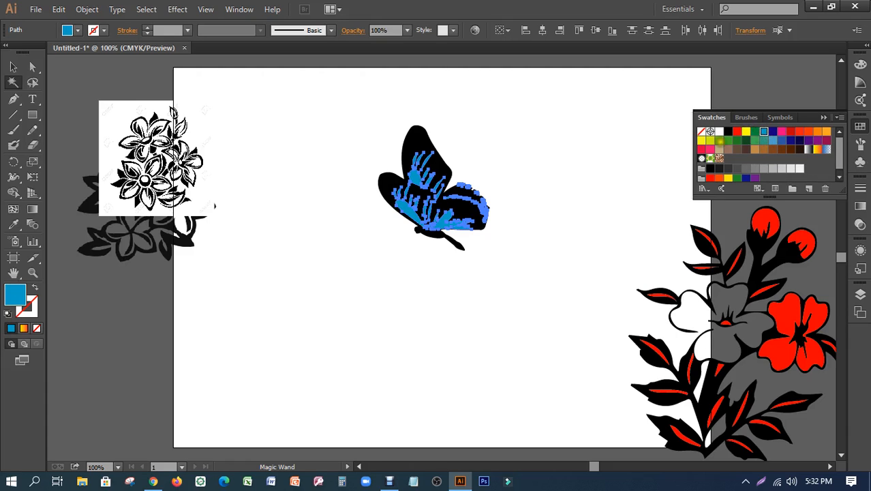
click(701, 140)
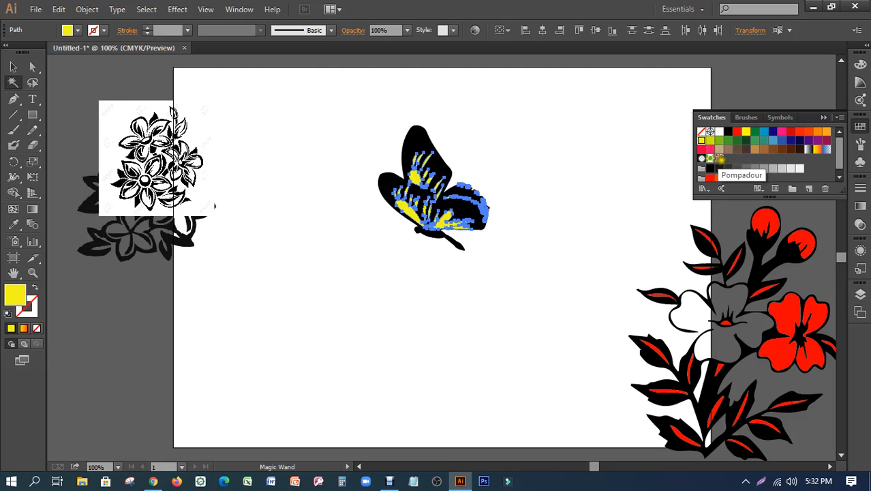
click(720, 149)
click(728, 131)
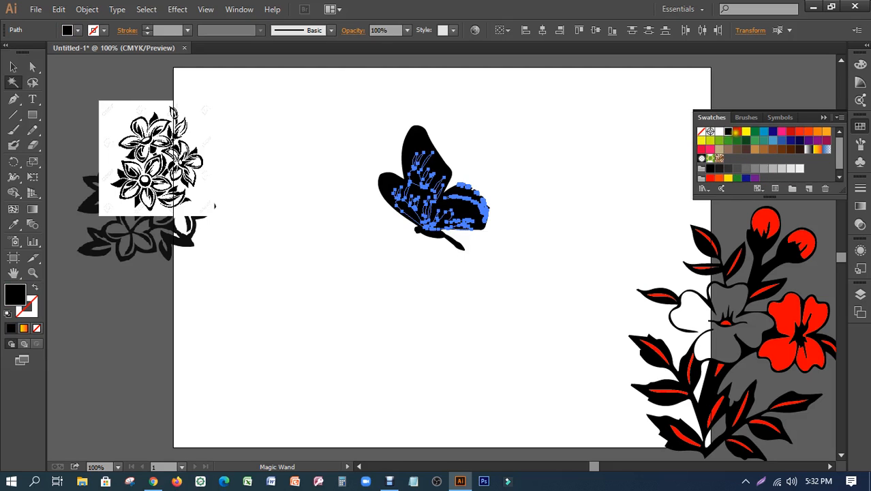
click(737, 131)
click(746, 132)
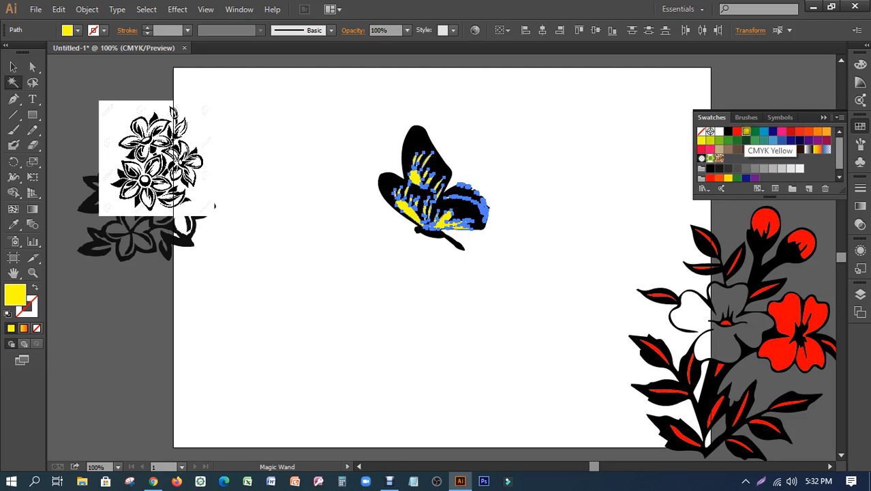
click(782, 131)
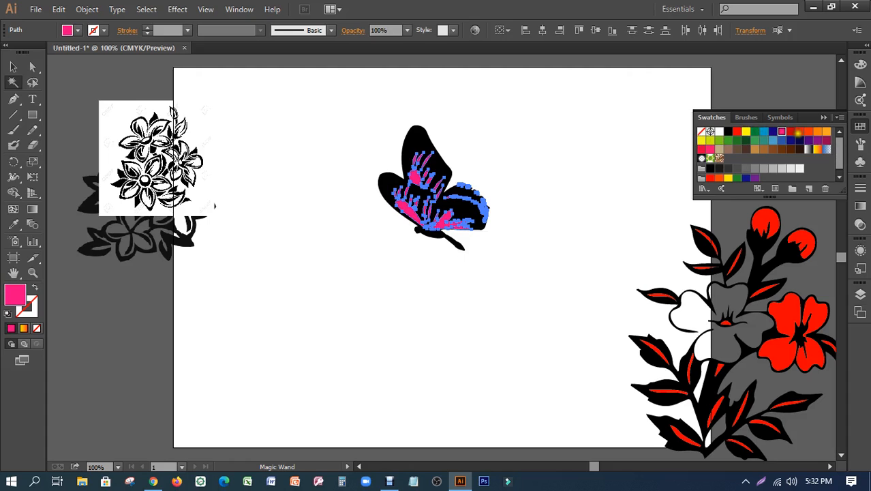
click(812, 131)
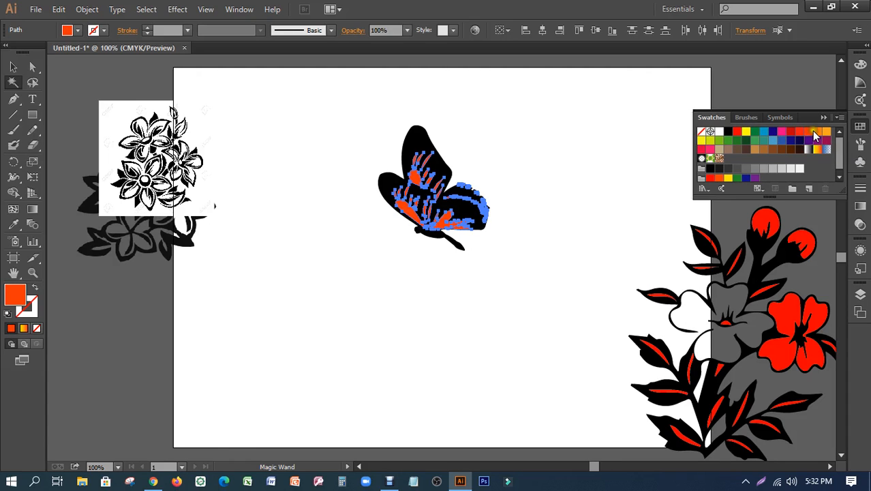
Fill the selected wing markings with white and move the whole butterfly to the artboard's upper-right area
click(719, 132)
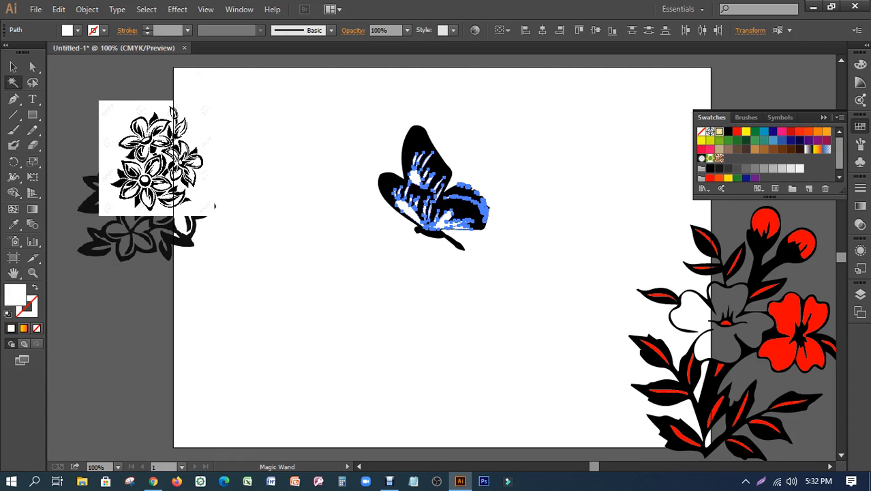
key(v)
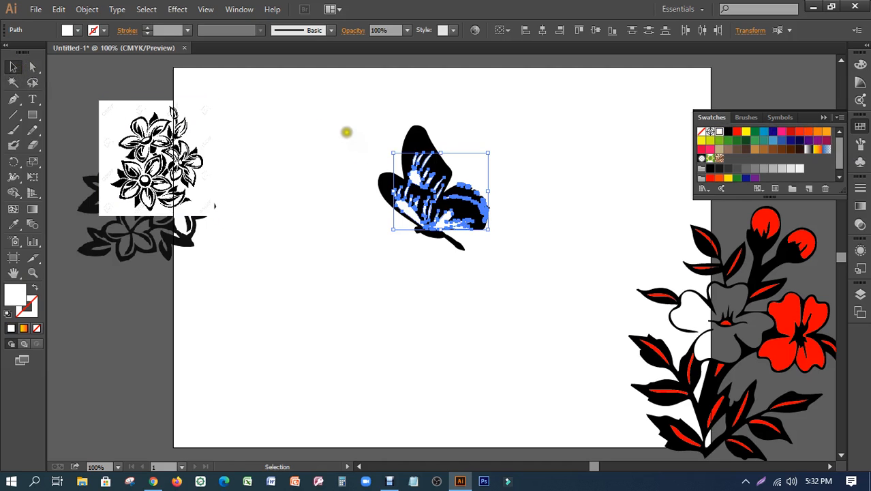
drag(353, 122, 527, 258)
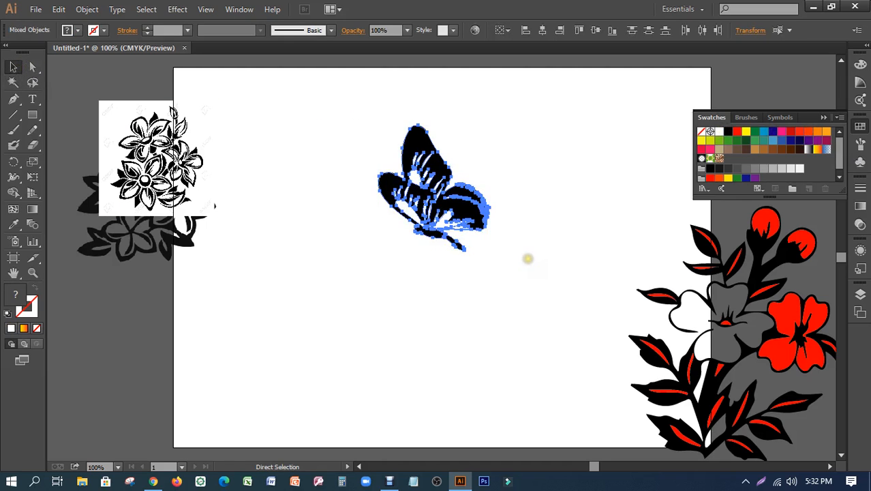
drag(443, 208, 622, 164)
click(344, 236)
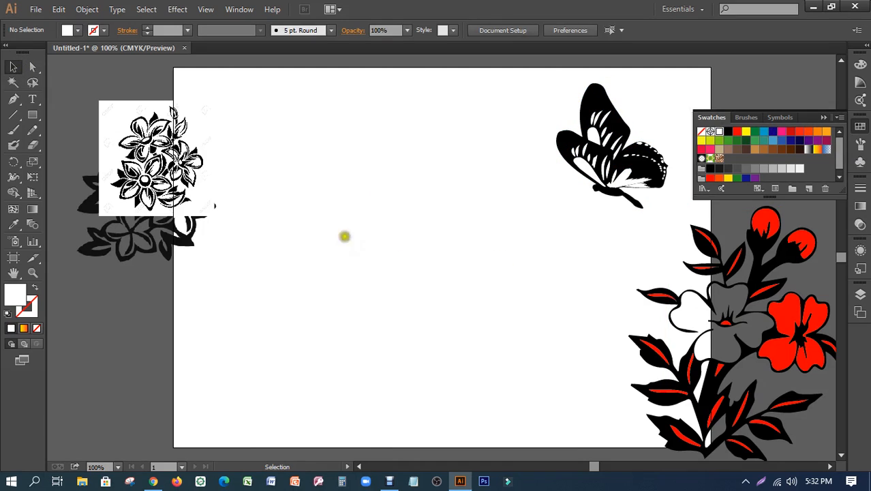
Place the three-flower image enlarged at the artboard's centre and vectorise it with Image Trace Make and Expand
drag(215, 207, 482, 256)
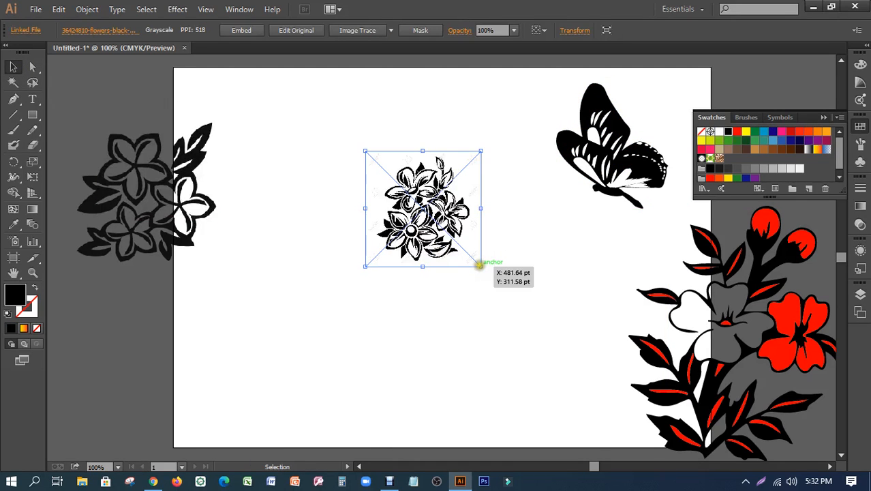
drag(481, 266, 556, 414)
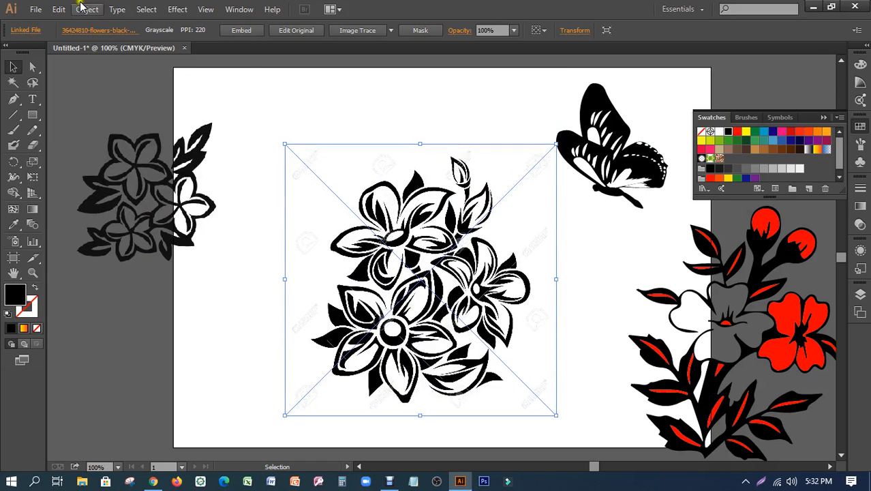
click(86, 9)
mouse_move(126, 356)
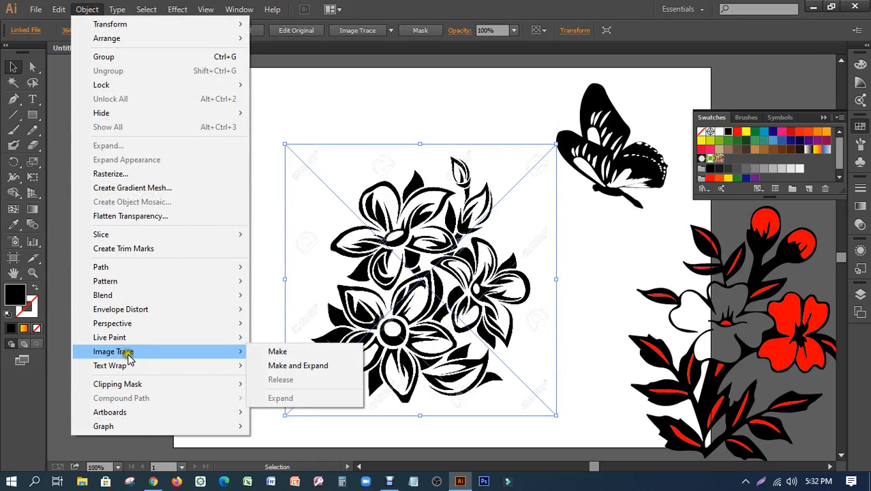
click(293, 364)
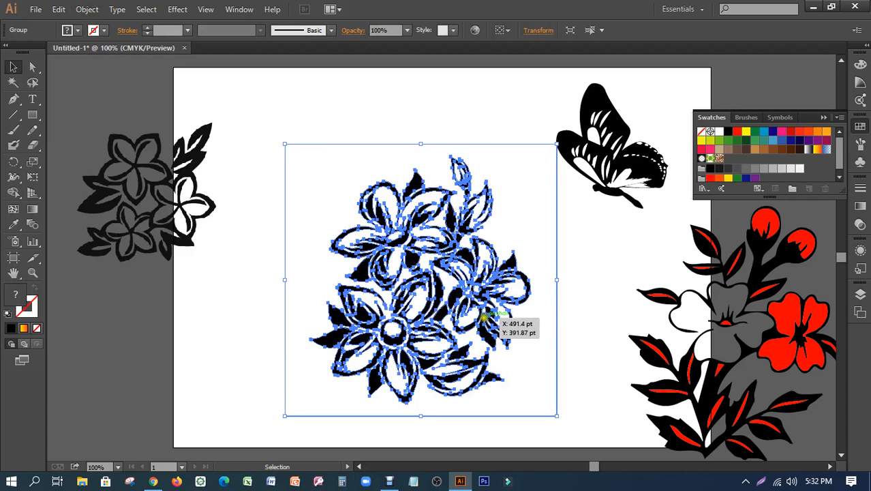
Ungroup the traced three-flower artwork and delete its white background
right_click(362, 155)
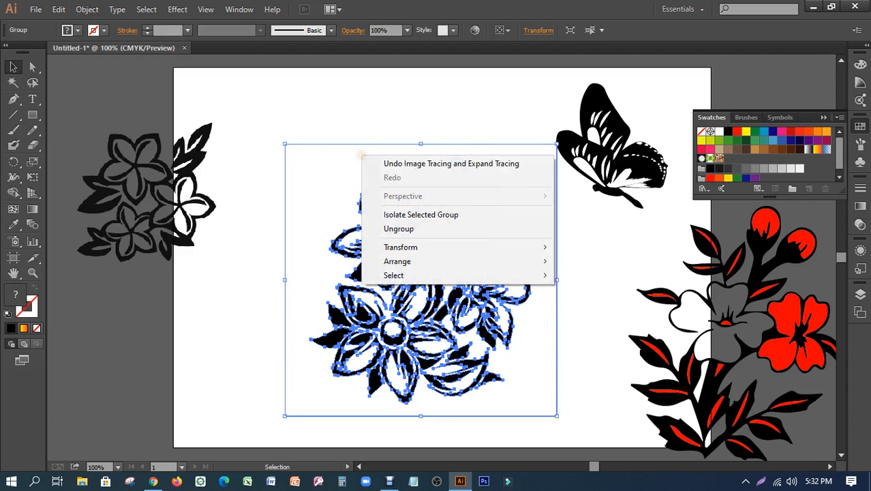
click(399, 229)
drag(264, 143, 323, 198)
key(Delete)
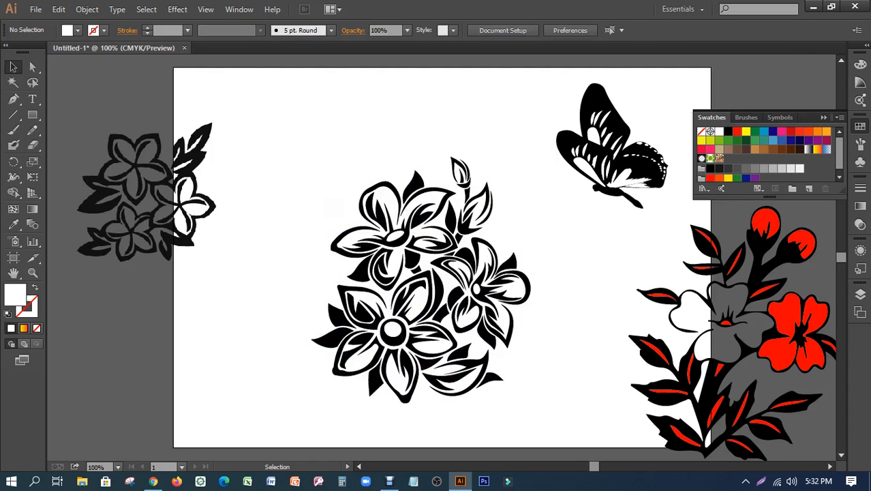
click(392, 213)
Draw a black rectangle about 350 by 508 pt over the traced flowers and send it to the back
drag(298, 118, 532, 424)
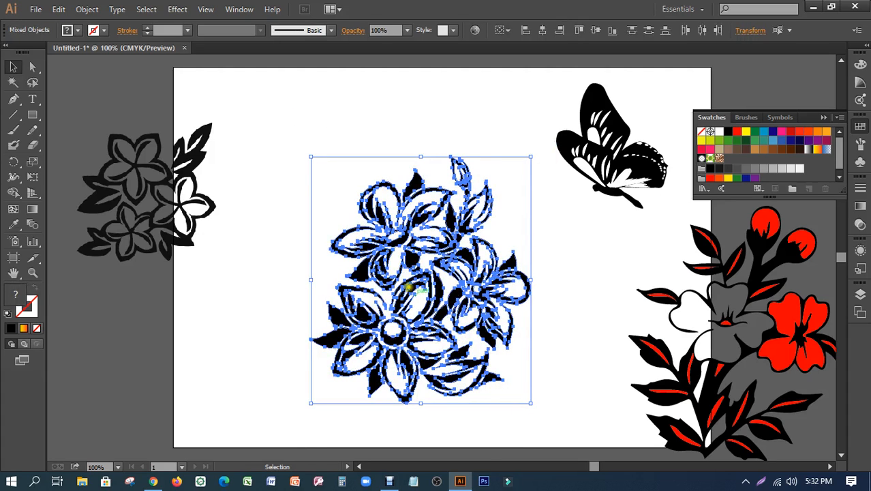
click(32, 114)
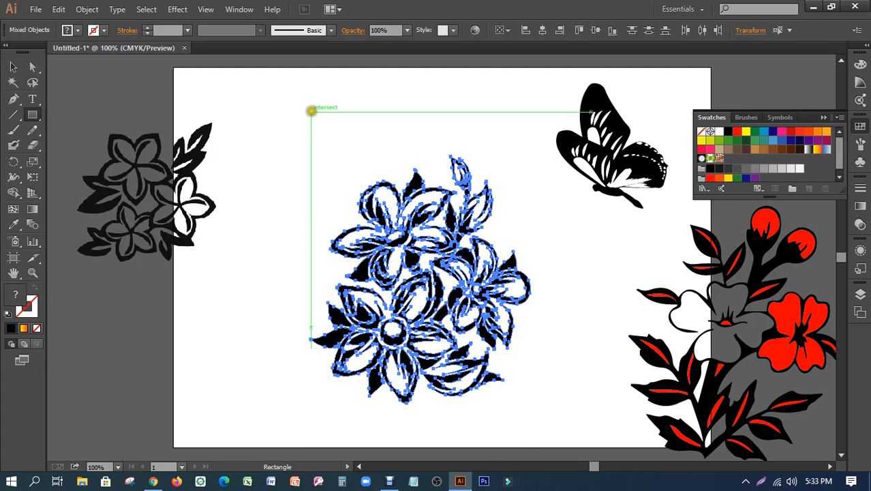
drag(311, 109, 534, 432)
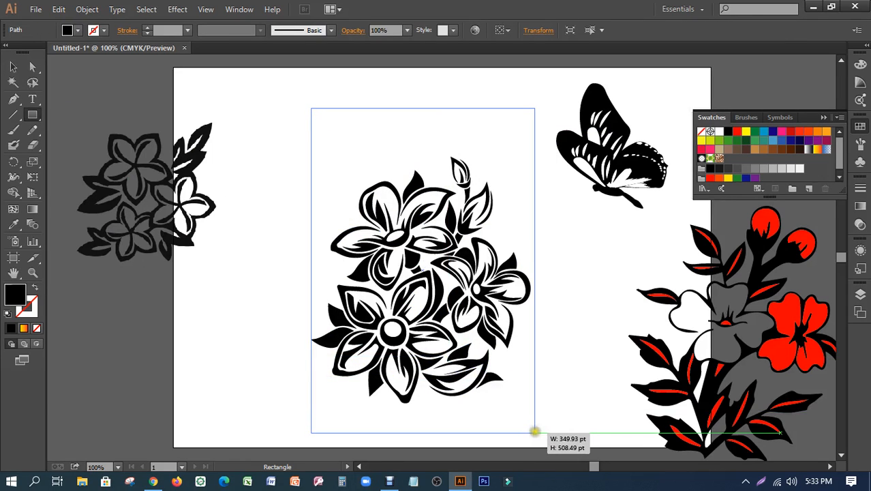
right_click(409, 253)
mouse_move(481, 435)
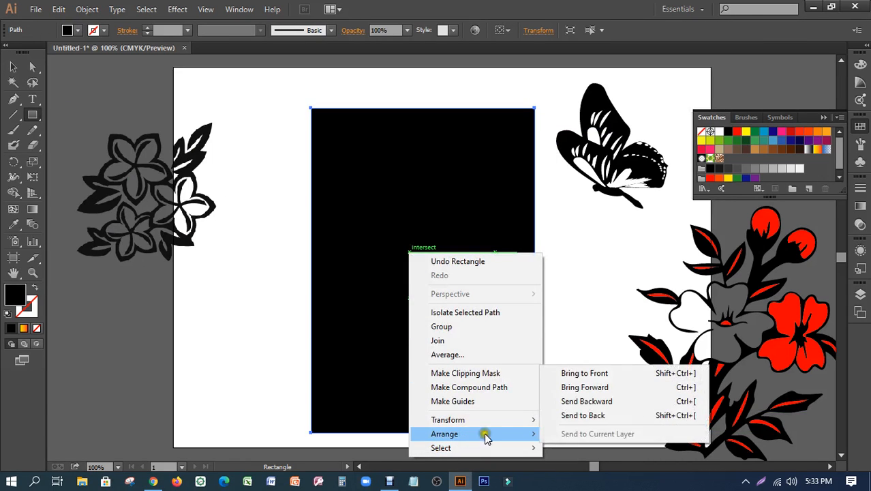
click(578, 418)
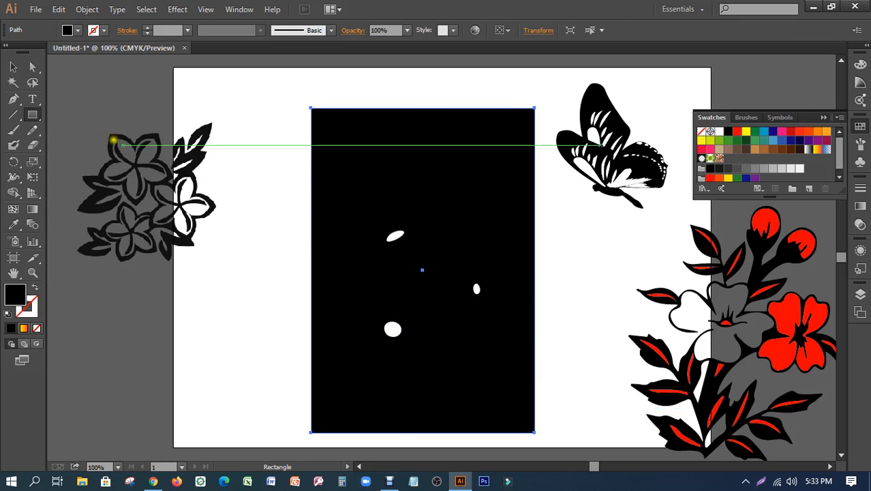
click(13, 66)
click(236, 132)
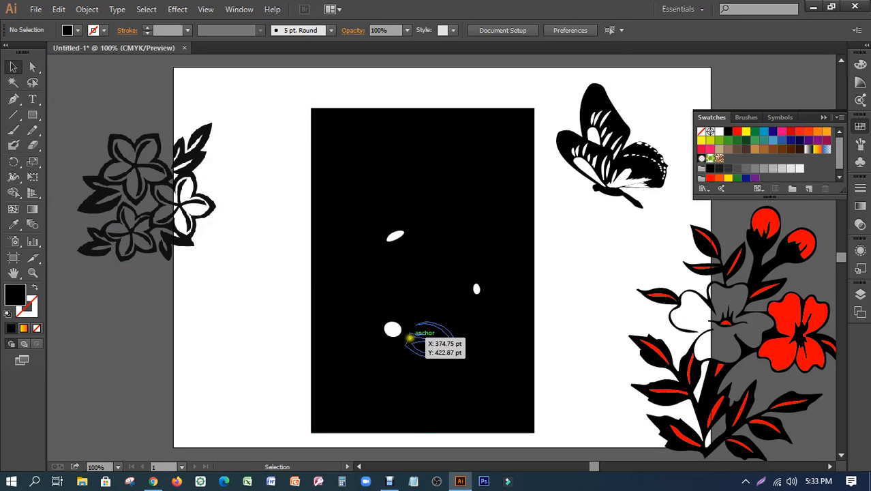
Delete the three white flower-centre shapes and remove the black backing rectangle
click(392, 329)
key(Delete)
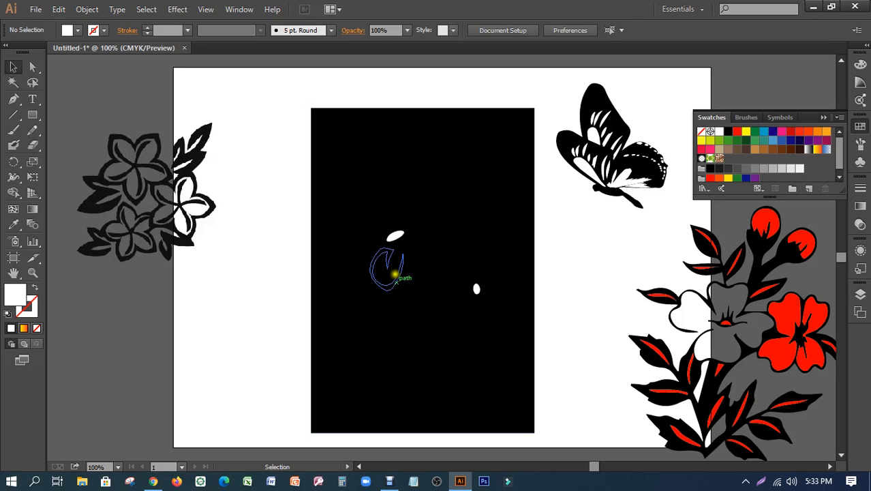
click(396, 236)
key(Delete)
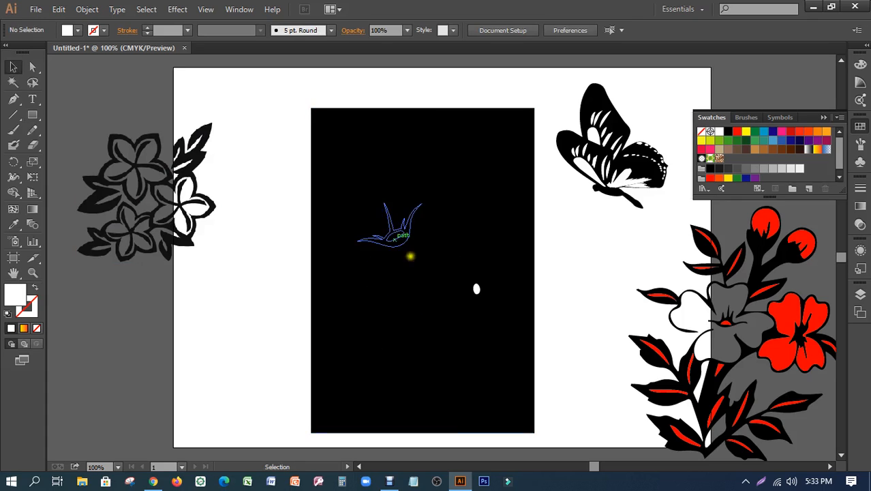
click(476, 289)
key(Delete)
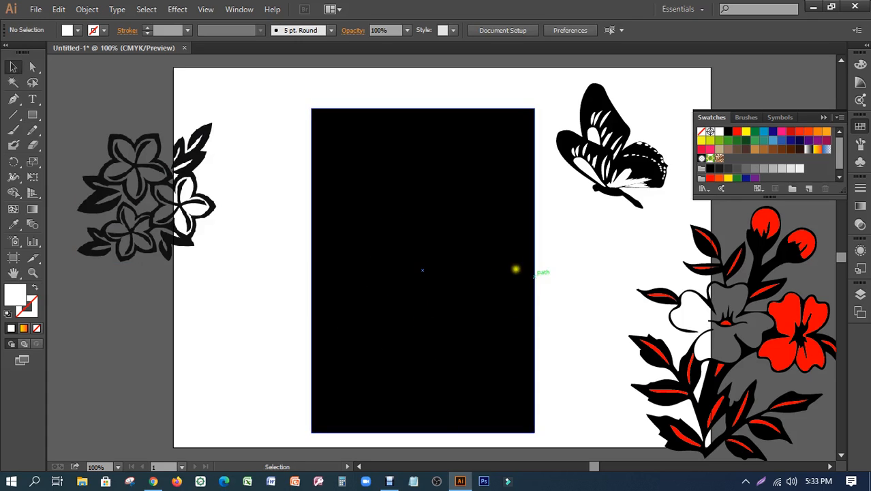
click(330, 123)
key(Delete)
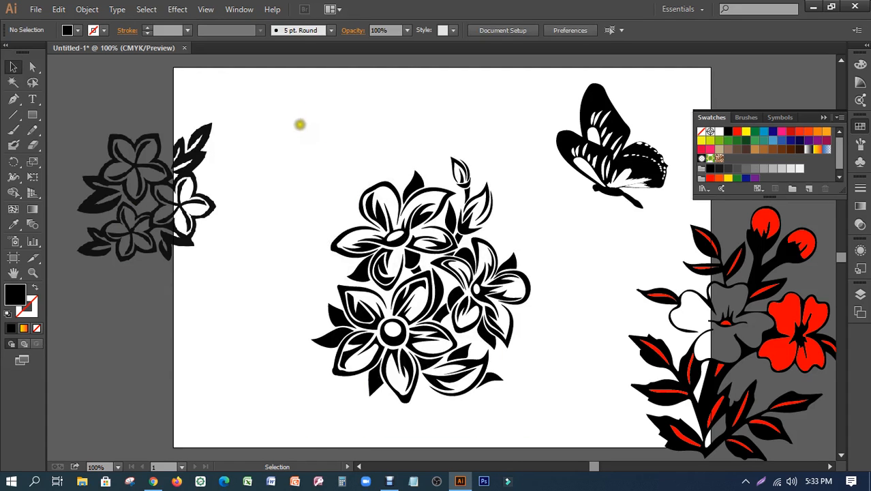
Group all pieces of the three-flower drawing and delete the old black flower artwork at the artboard's left edge
drag(300, 122, 531, 404)
right_click(460, 230)
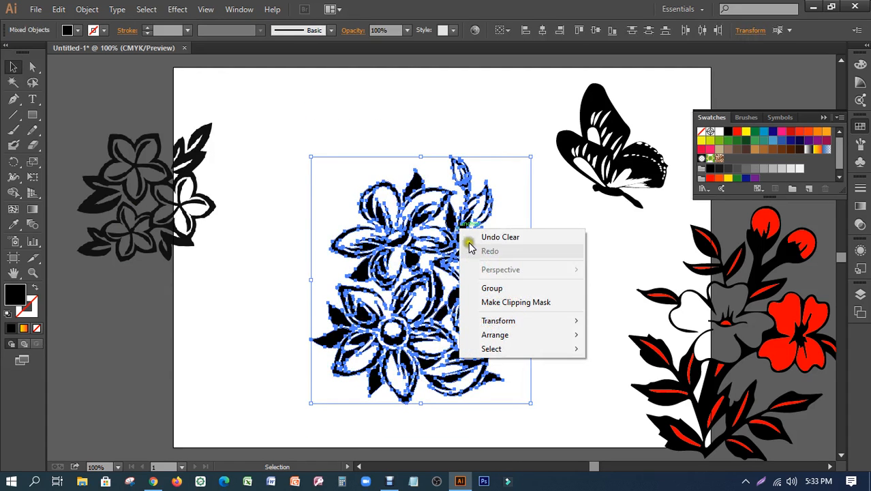
click(491, 285)
click(246, 273)
drag(149, 242, 123, 264)
key(Delete)
Spread the artwork over the artboard: flower cluster at the left, red-flower branch at the lower right, butterfly at the top centre
drag(524, 320, 387, 309)
drag(619, 156, 525, 188)
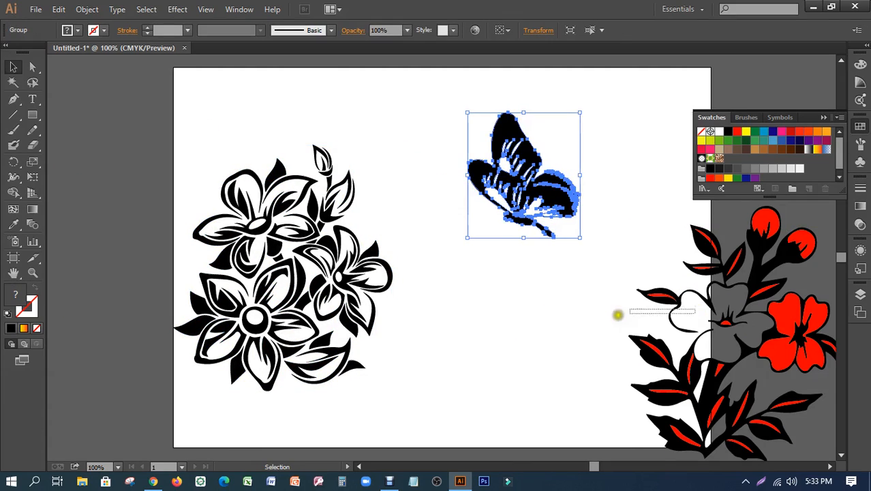
drag(616, 311, 532, 299)
drag(509, 171, 427, 133)
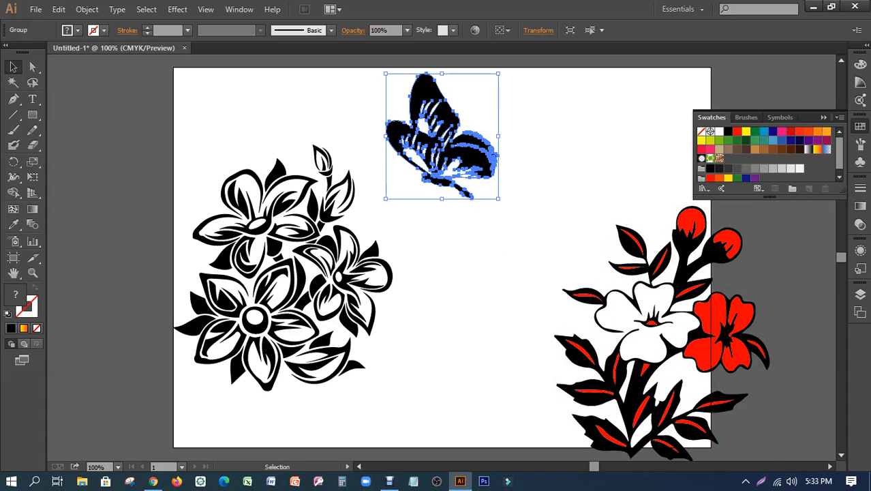
Place the butterfly over the branch's red flower and move both together fully inside the artboard
key(a)
key(ctrl+minus)
key(ctrl+minus)
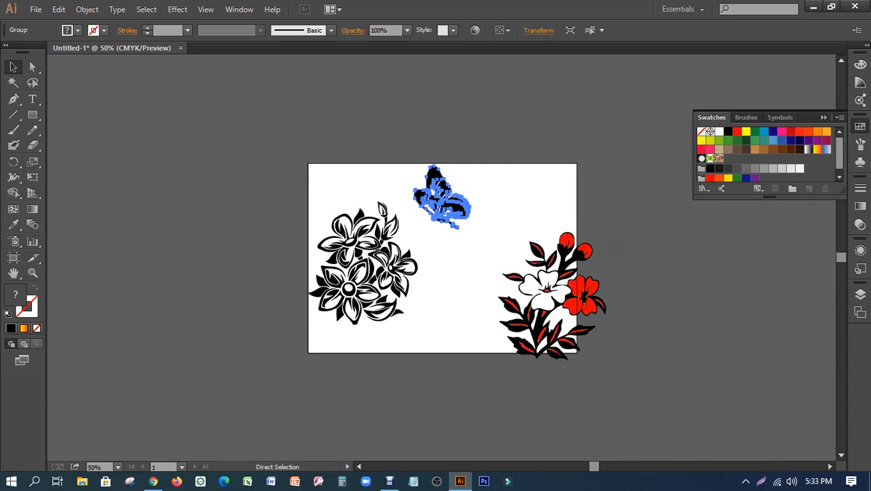
key(ctrl+plus)
key(v)
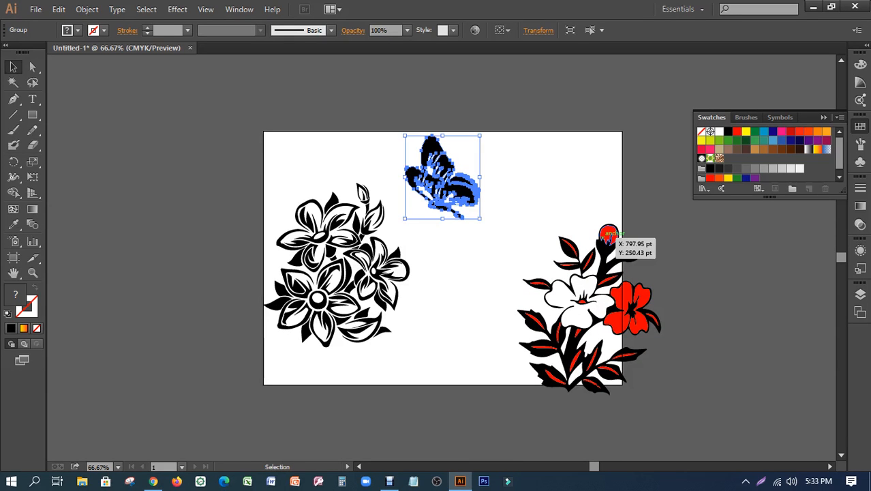
drag(463, 194, 664, 299)
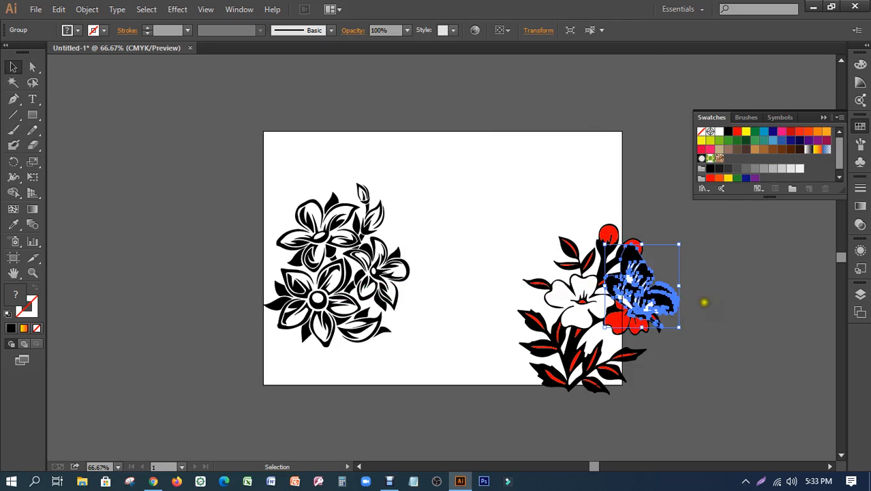
key(space)
drag(556, 341, 238, 252)
drag(420, 242, 313, 203)
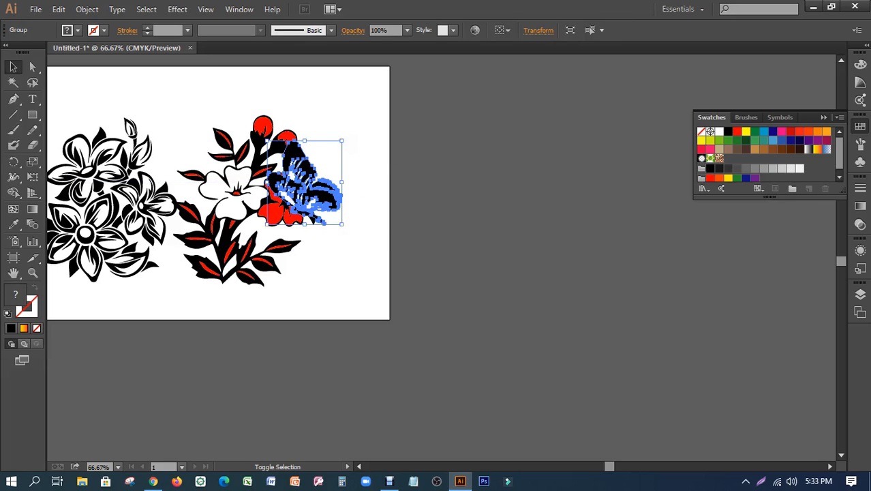
Rotate the butterfly clockwise, make it slightly smaller and position it against the red flower's right petals
drag(342, 140, 352, 167)
mouse_move(311, 199)
mouse_down()
mouse_move(327, 195)
mouse_move(318, 203)
mouse_move(337, 205)
mouse_move(308, 205)
mouse_up()
click(369, 255)
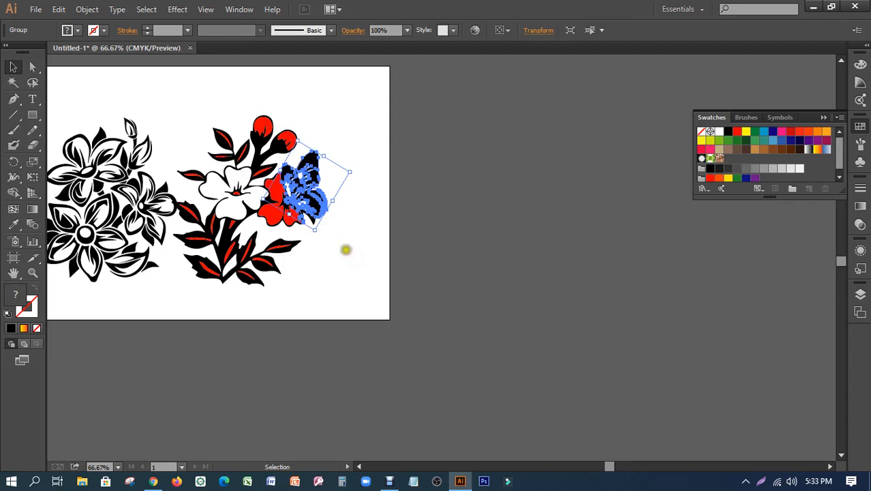
click(361, 272)
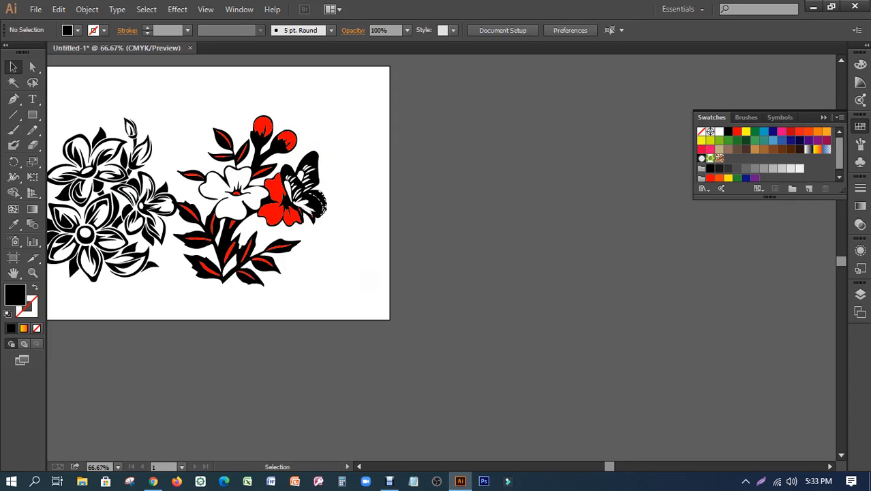
Shrink the butterfly further so that it sits as a small figure on the red flower
click(315, 204)
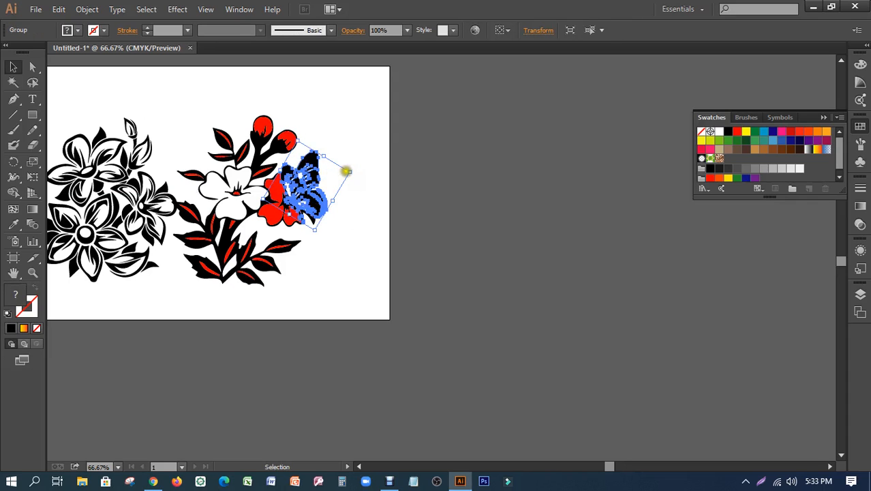
drag(350, 172, 300, 205)
click(357, 238)
click(360, 232)
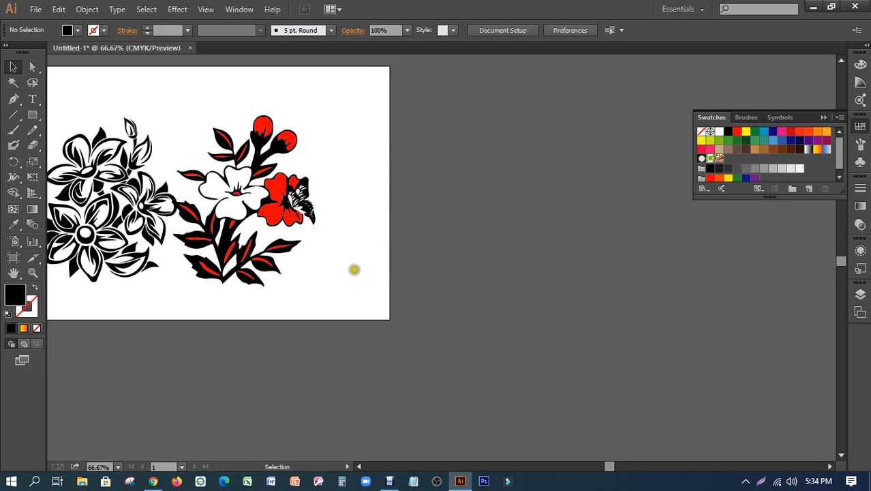
Move the black-and-white three-flower cluster off the artboard to its left
drag(319, 299, 547, 256)
drag(341, 157, 145, 163)
click(453, 257)
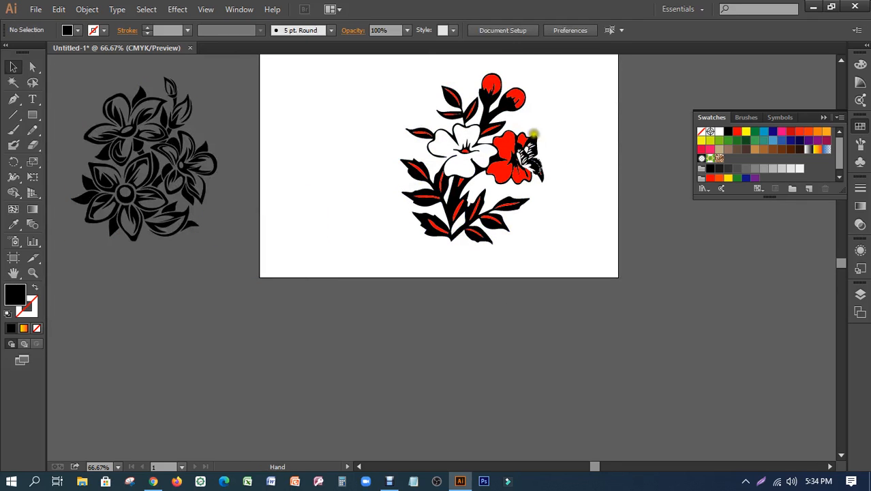
Group the red-flower branch together with the butterfly
drag(420, 79, 548, 248)
right_click(485, 133)
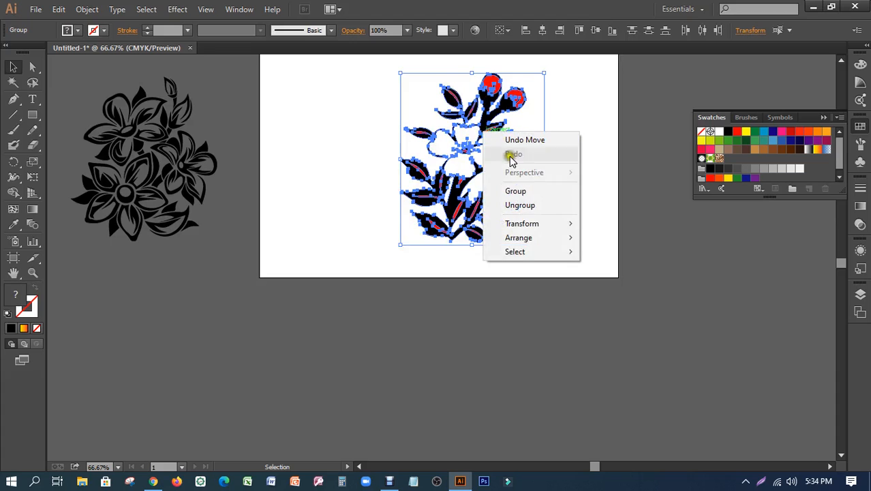
click(526, 191)
key(space)
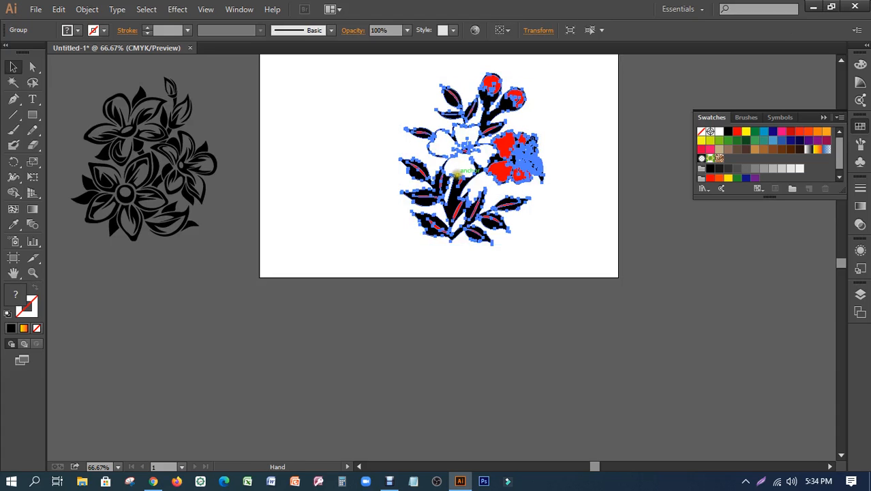
drag(458, 175, 291, 271)
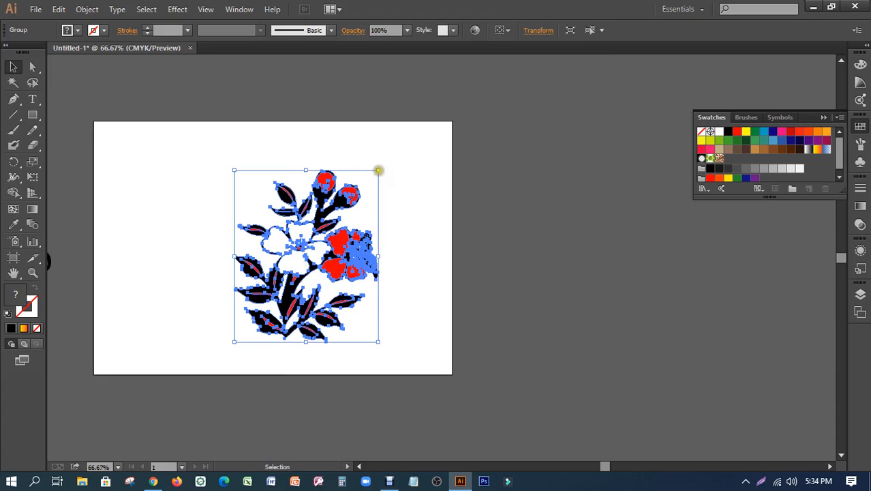
Shrink the grouped flower-and-butterfly motif to under half its size and place it at the artboard's upper-right corner
drag(379, 170, 336, 220)
click(383, 292)
drag(282, 278, 399, 172)
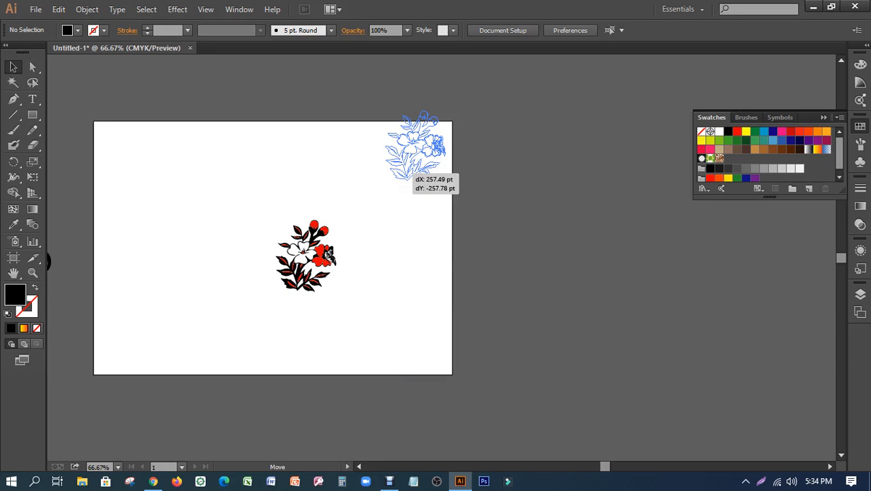
drag(398, 173, 401, 165)
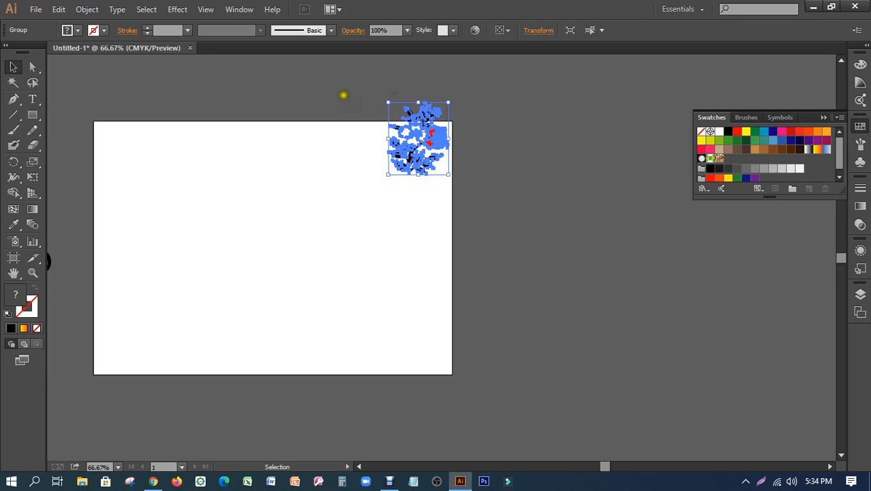
click(366, 105)
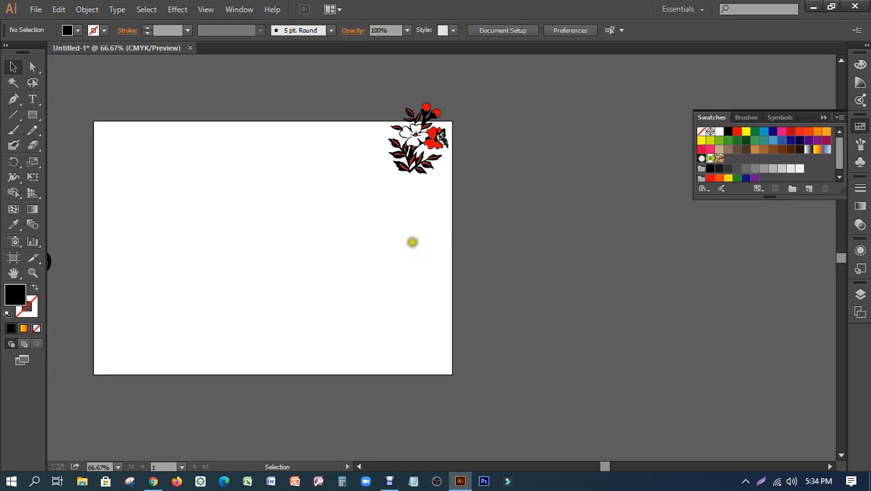
Duplicate the motif straight down and repeat the copy twice to form a vertical column of four
click(409, 158)
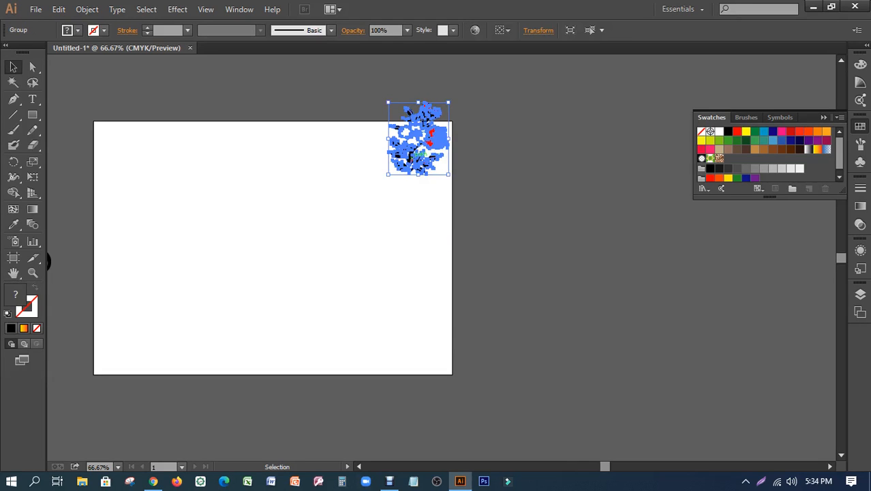
click(424, 226)
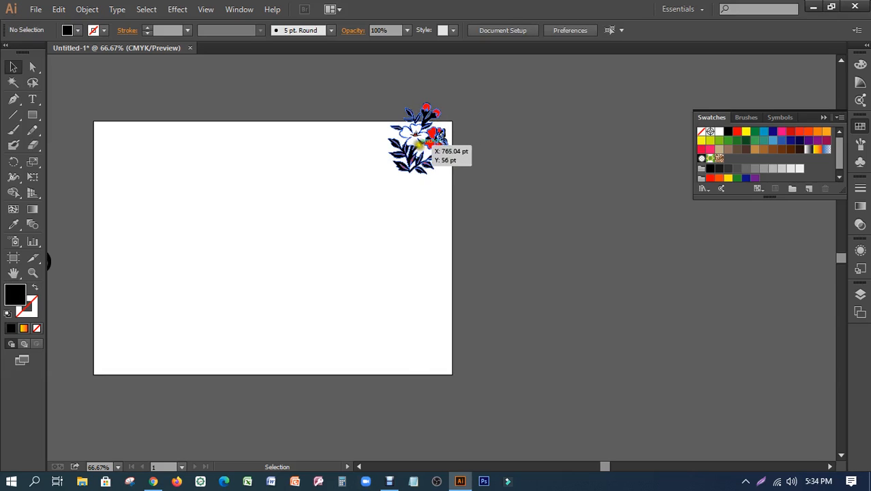
drag(426, 142, 417, 214)
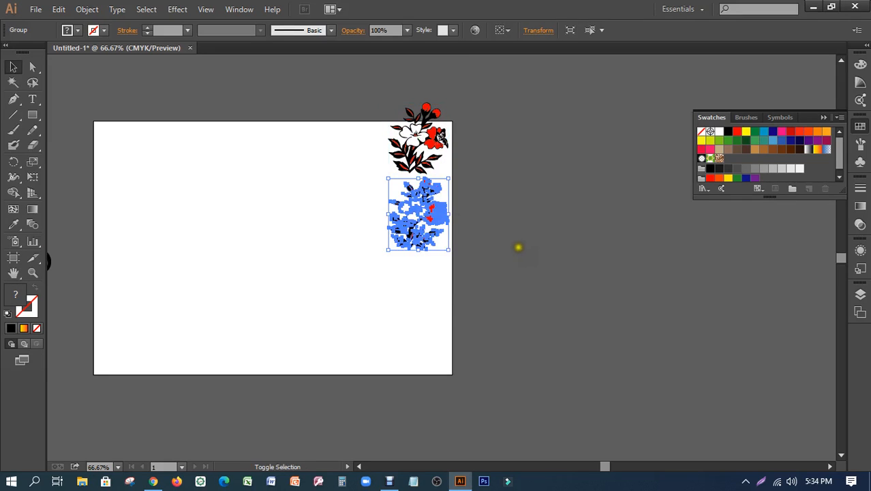
key(ctrl+d)
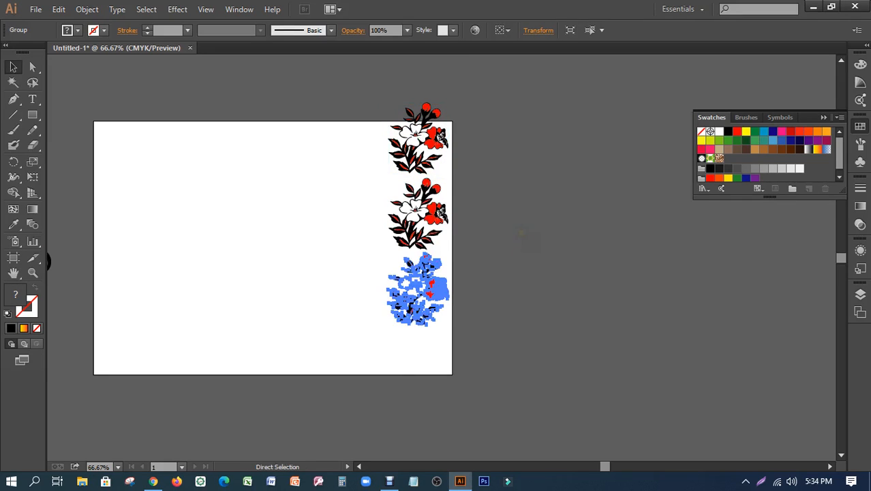
key(ctrl+d)
key(v)
click(562, 329)
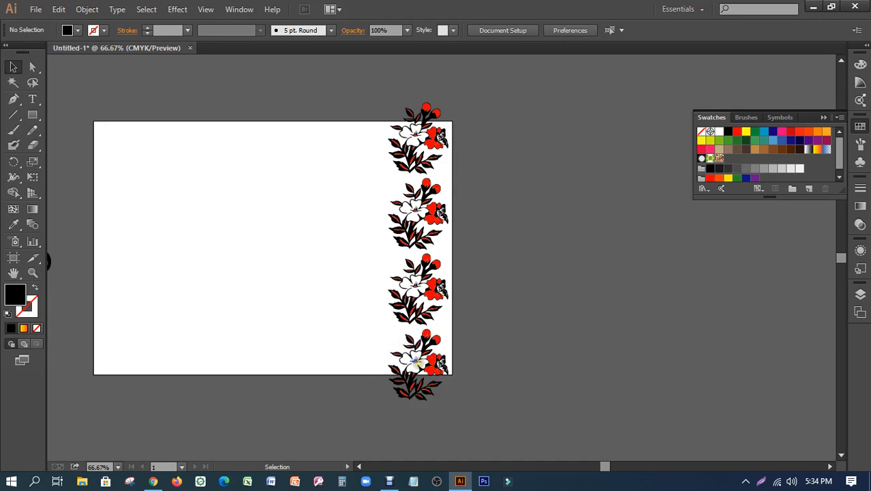
Delete the lowest motif of the column, which overhangs the artboard's bottom edge
drag(469, 430, 397, 101)
click(523, 386)
click(431, 369)
key(Delete)
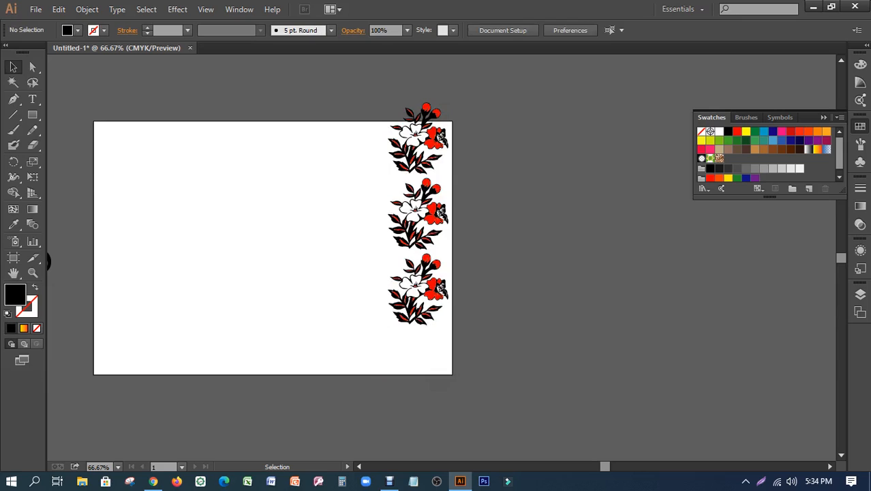
Scale the three-motif column down proportionally and align its top with the artboard's upper-right corner
drag(475, 365, 355, 149)
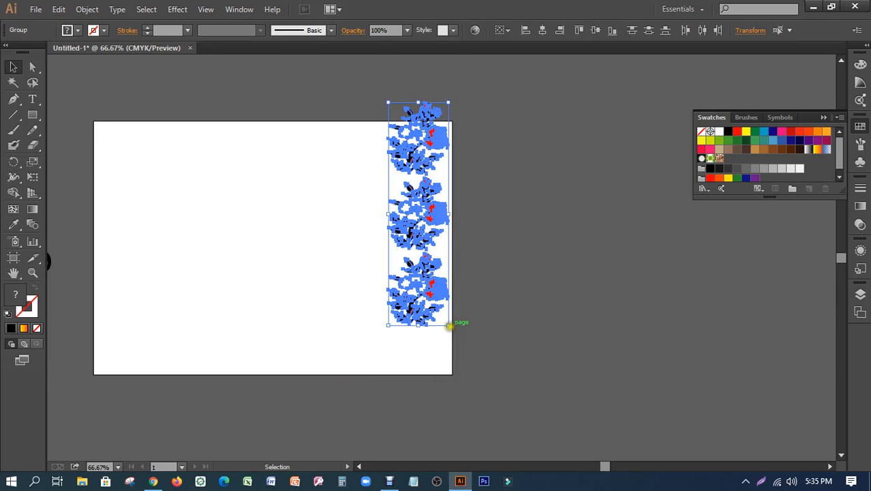
drag(448, 326, 432, 285)
drag(411, 217, 416, 181)
click(492, 250)
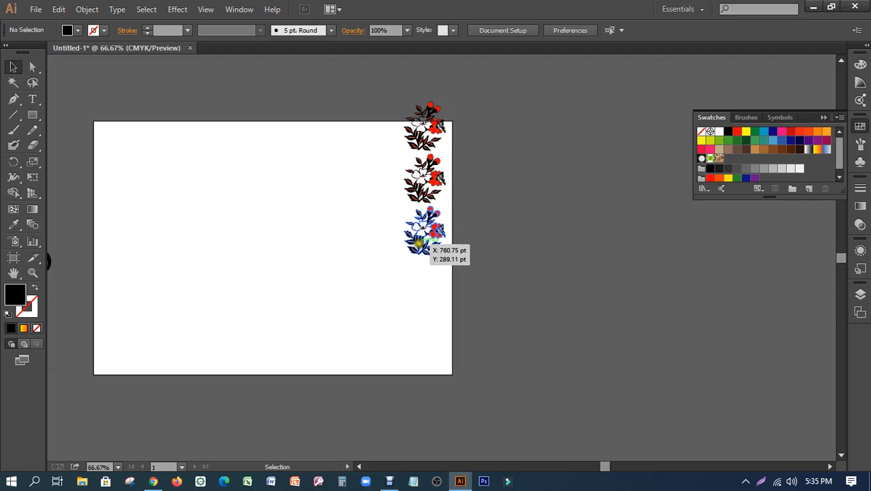
Duplicate the lowest motif downward with even spacing and repeat the copy once to extend the column to five motifs
click(421, 237)
drag(419, 242, 419, 291)
key(ctrl+d)
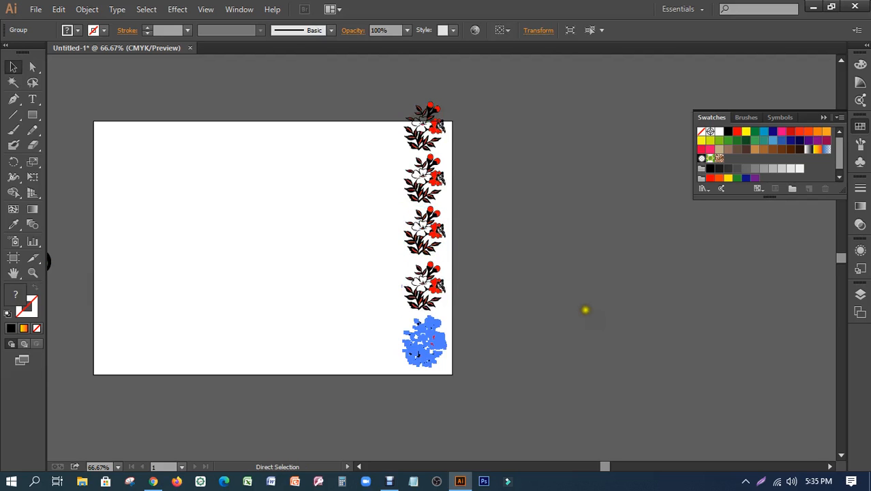
click(542, 375)
Select the whole five-motif column and nudge it slightly upward
drag(472, 419, 353, 130)
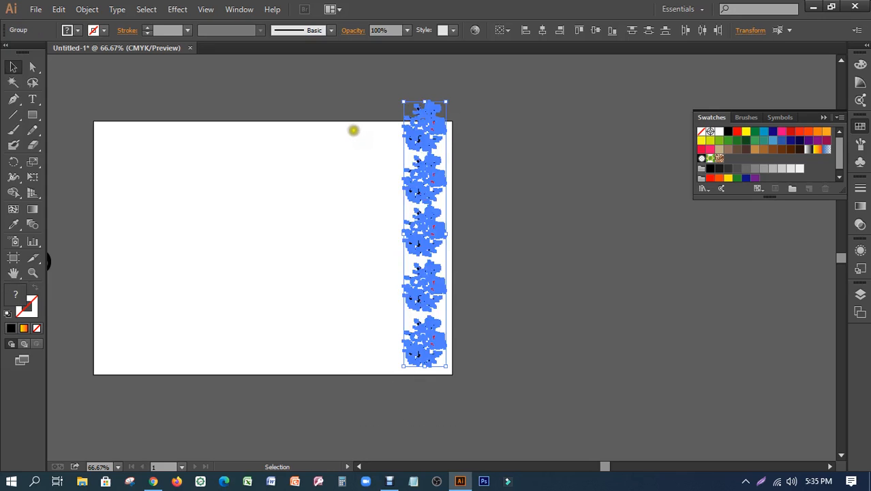
key(Up)
key(Up)
key(Up)
key(Up)
key(Up)
key(Up)
key(Up)
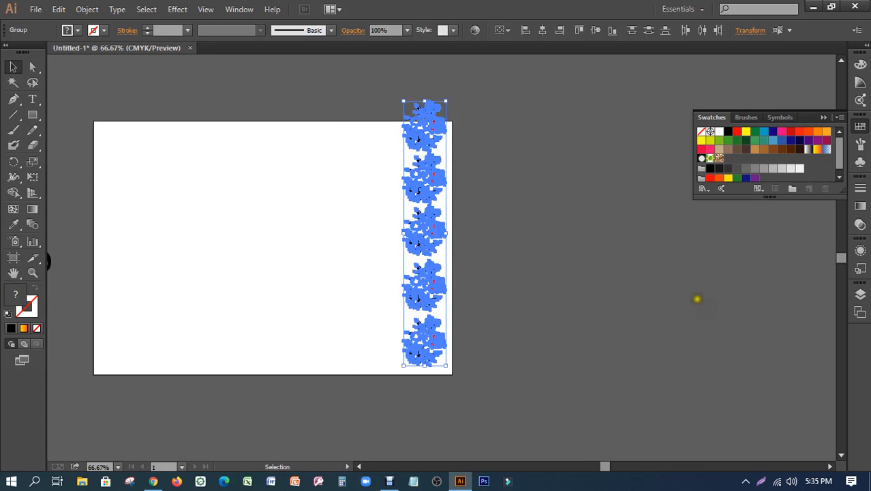
click(654, 334)
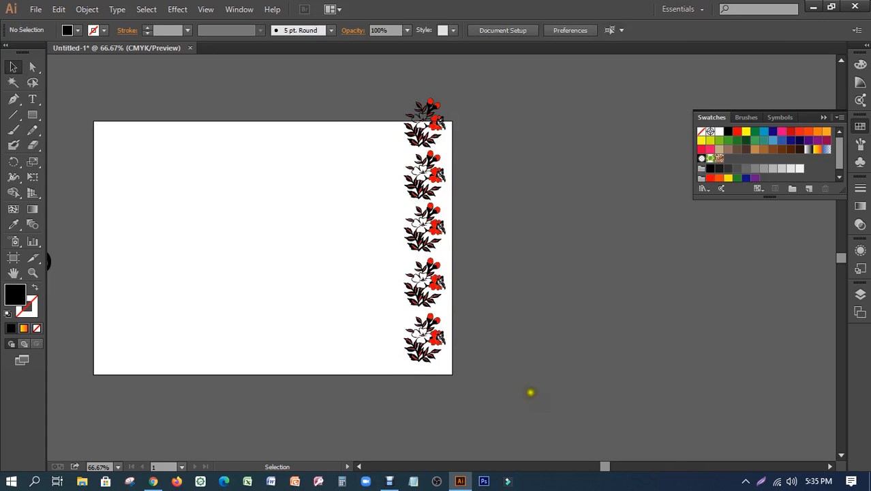
Shrink the five-motif column slightly around its centre, in two small reductions
drag(442, 419, 355, 116)
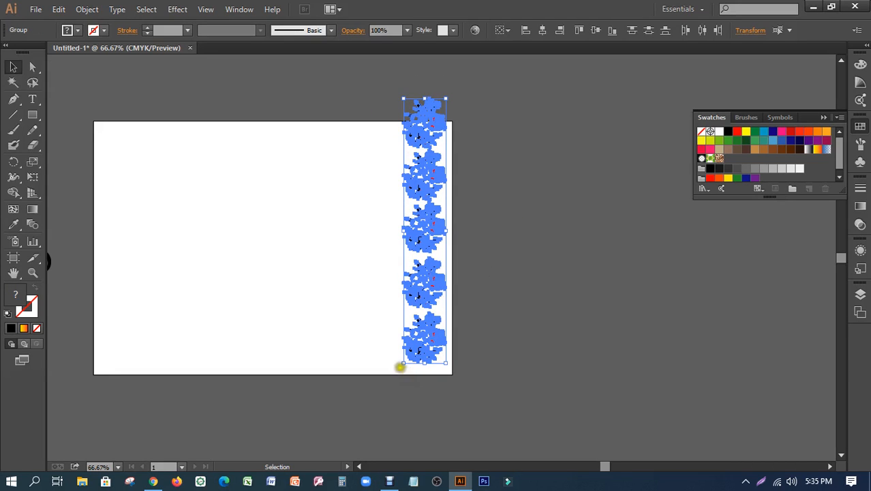
drag(403, 363, 405, 353)
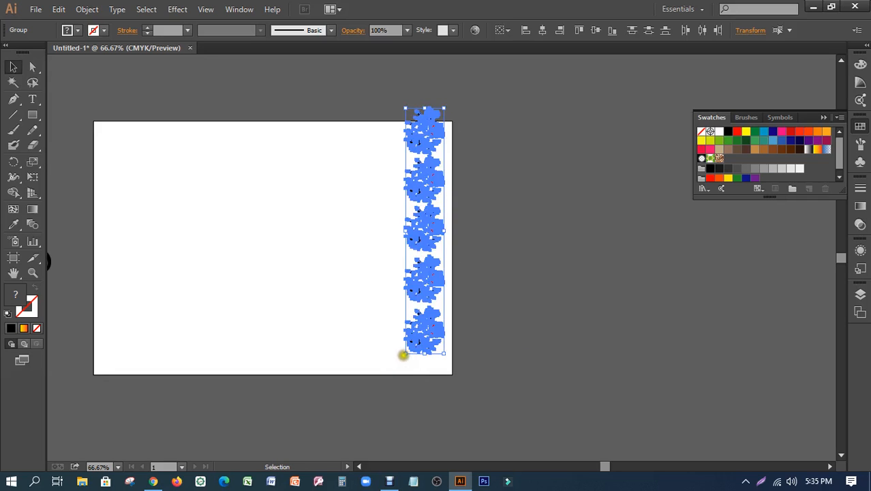
drag(405, 353, 411, 353)
click(544, 357)
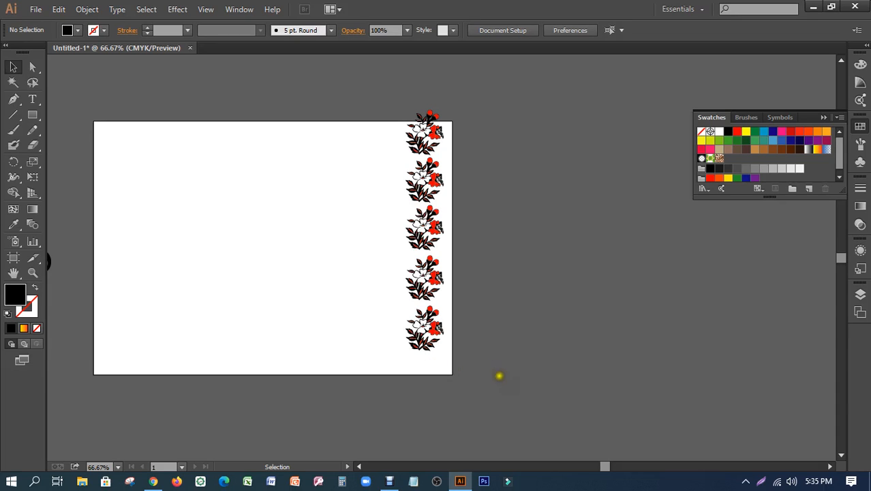
Select the whole motif column and nudge it left, away from the artboard's right edge
drag(486, 399, 395, 67)
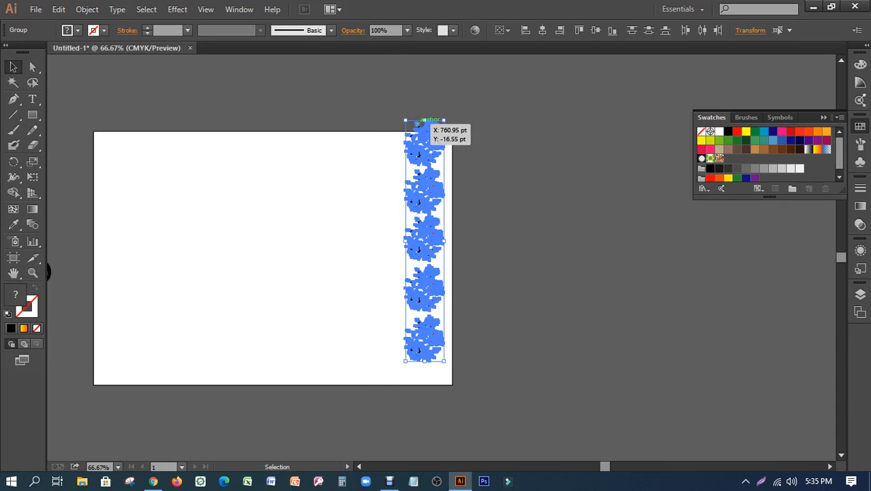
key(Left)
key(Left)
key(Left)
key(Left)
key(Left)
key(Left)
key(Left)
key(Left)
key(Left)
key(Left)
key(Left)
key(Left)
key(Left)
key(Left)
key(Left)
key(Left)
key(Left)
key(Left)
key(Left)
key(Left)
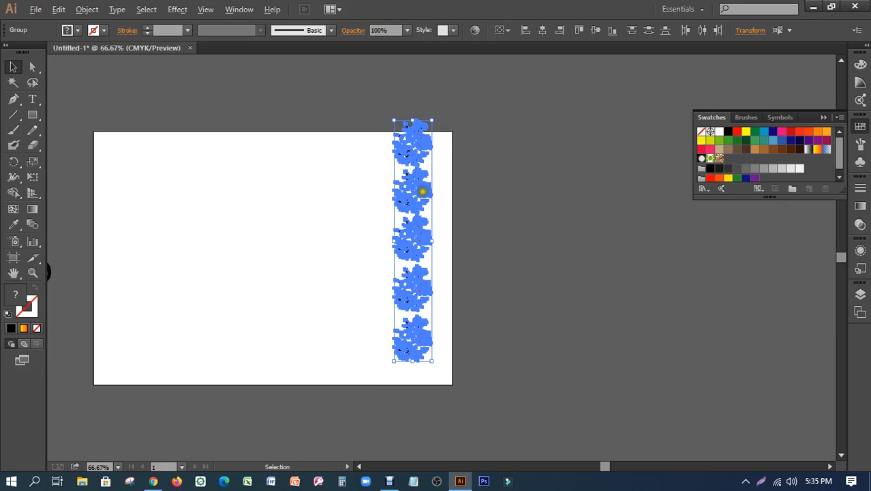
Duplicate the motif column directly to its left and repeat the copy until nine columns span the artboard to its left edge
drag(420, 189, 385, 197)
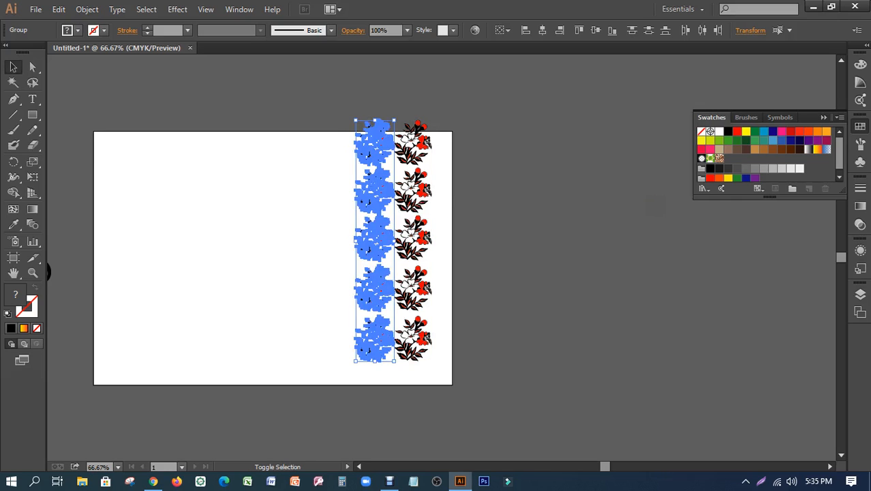
key(ctrl+d)
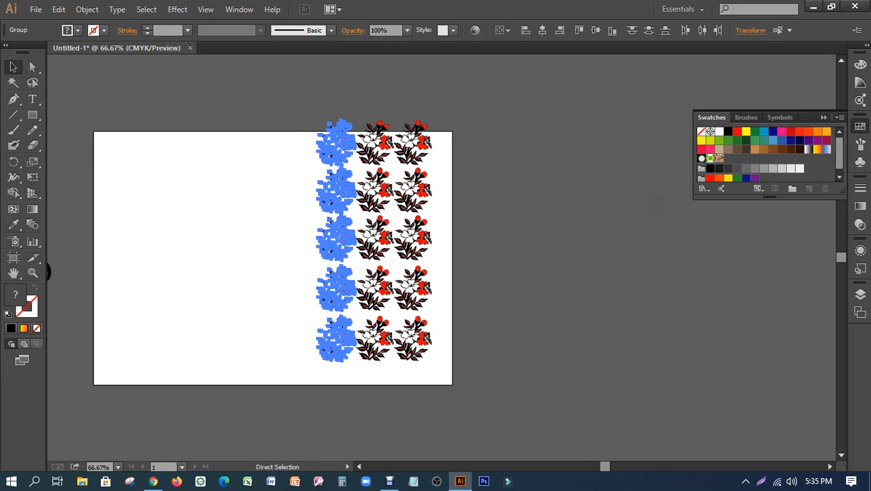
key(ctrl+d)
key(ctrl+d)
key(ctrl+d)
key(ctrl+d)
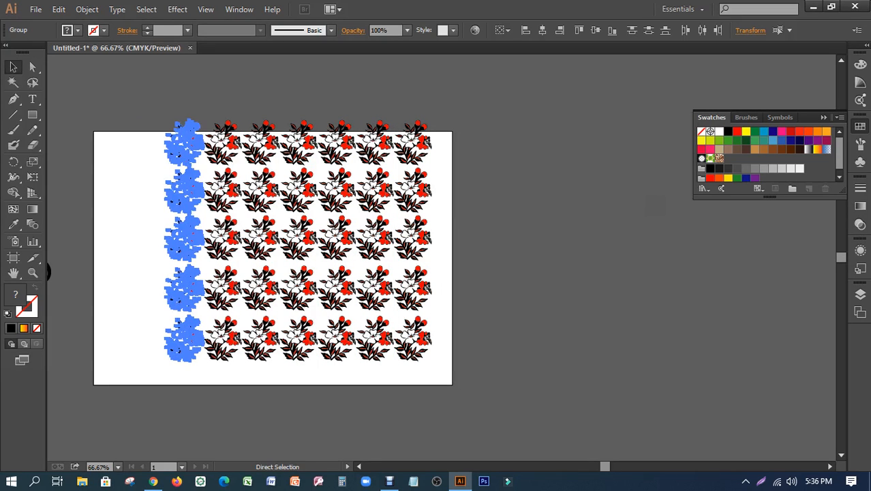
key(ctrl+d)
key(ctrl+d)
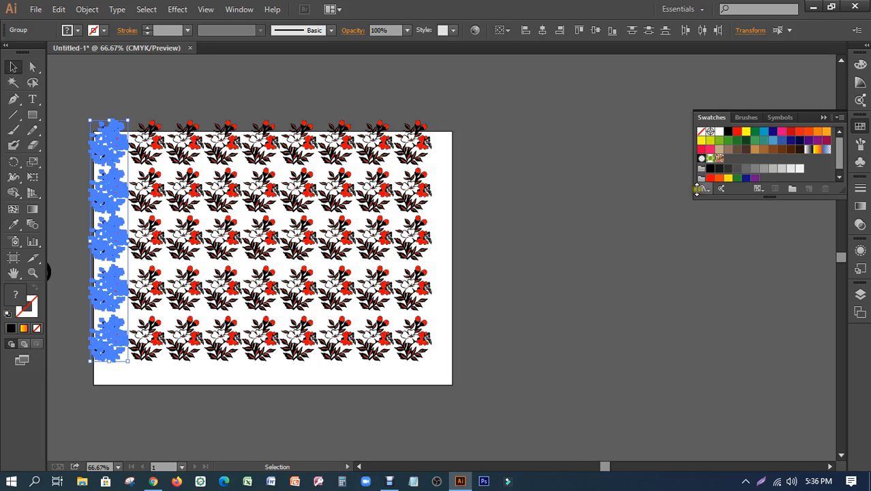
click(610, 221)
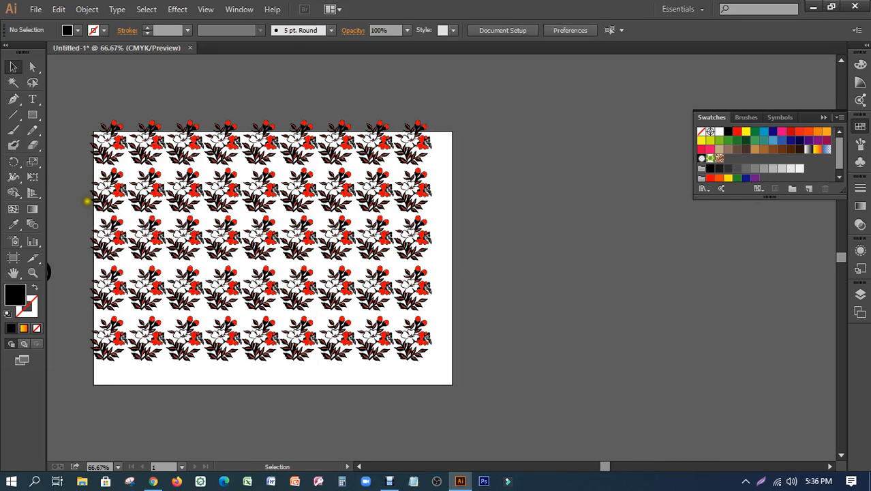
Select the entire motif grid and enlarge it slightly in two passes, extending it past the artboard's upper-left corner
drag(95, 126, 445, 360)
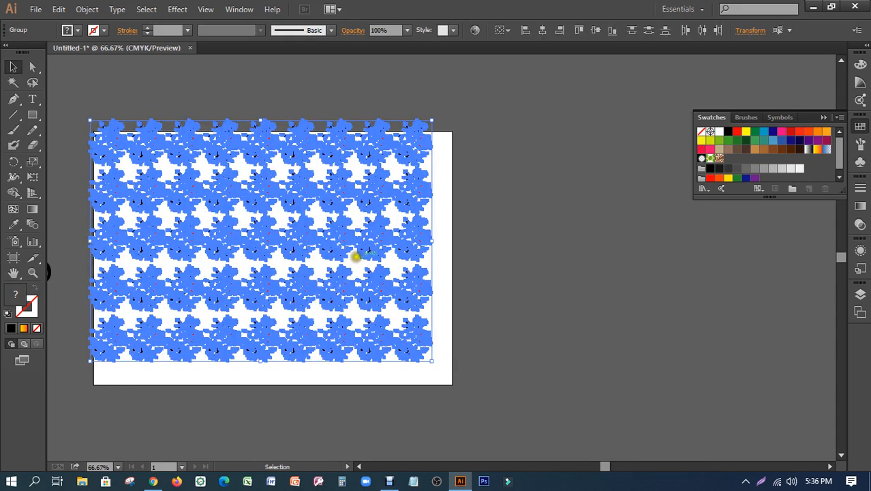
drag(356, 253, 501, 286)
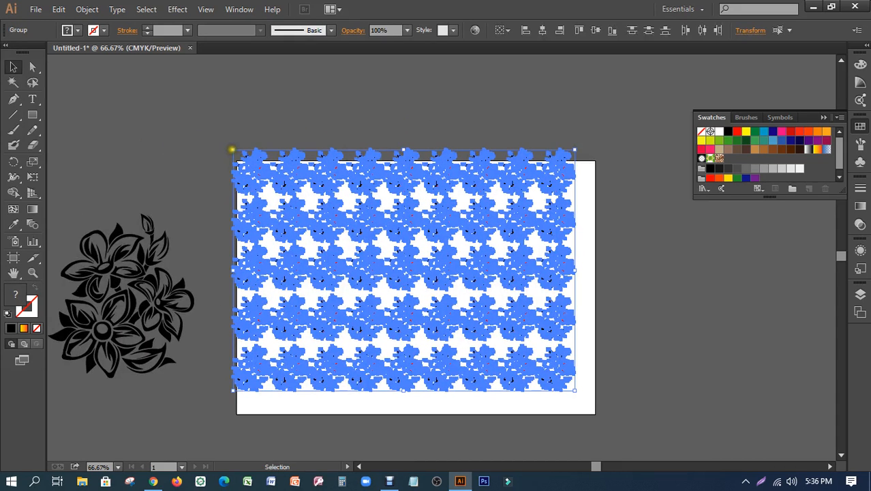
drag(232, 149, 225, 146)
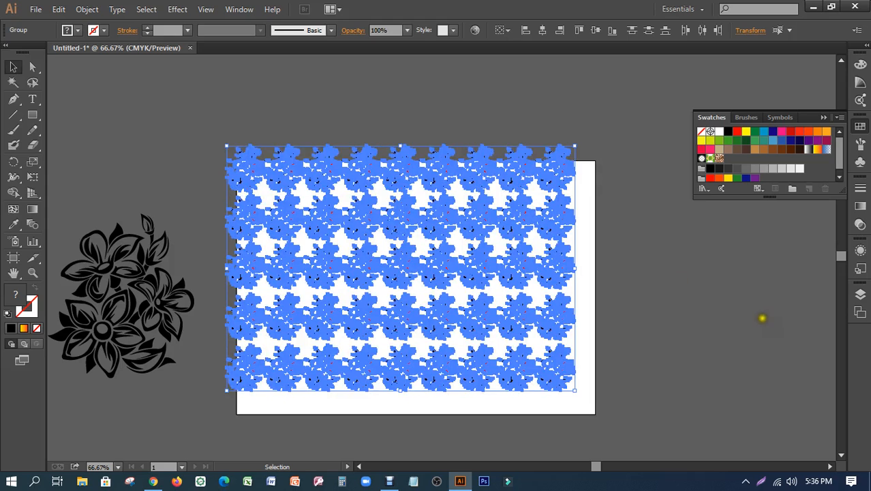
click(762, 317)
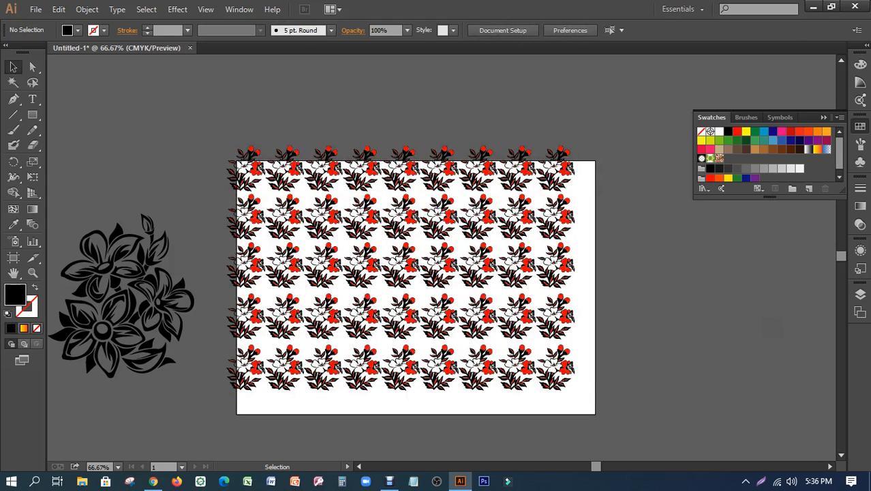
drag(641, 127, 226, 406)
drag(225, 147, 221, 140)
click(263, 107)
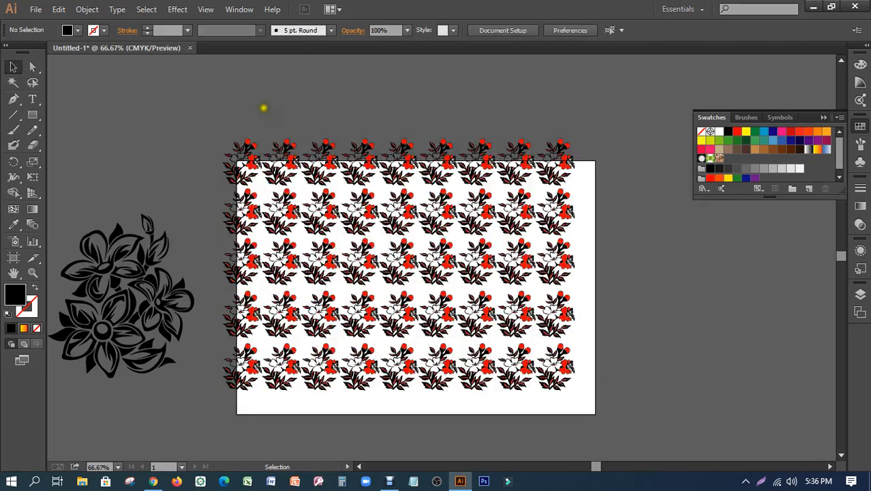
Reduce the whole motif grid slightly from its upper-right corner, keeping its lower-left corner in place
click(560, 154)
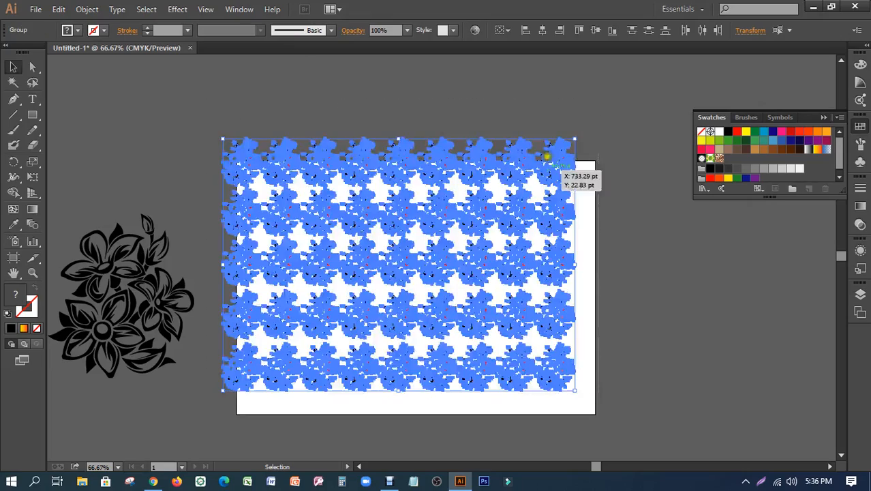
drag(575, 140, 570, 144)
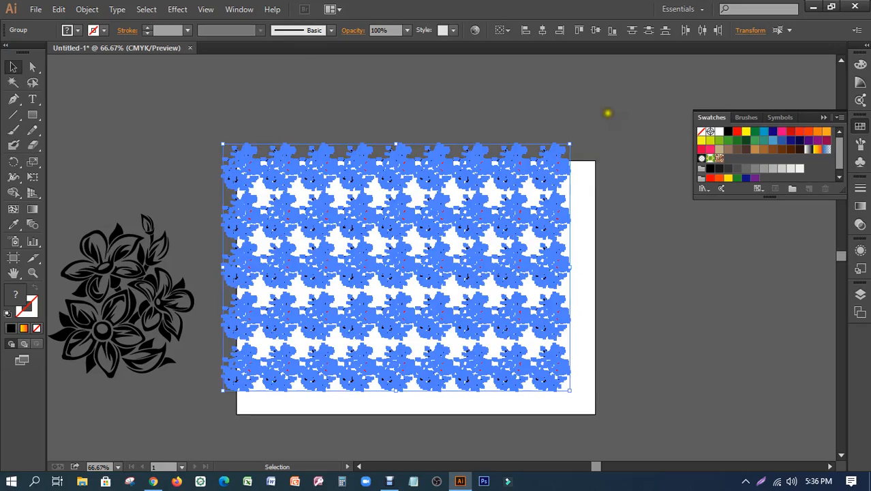
click(608, 113)
Delete the black three-flower cluster beside the artboard and inspect the repeated motifs up close
click(161, 282)
drag(158, 282, 158, 294)
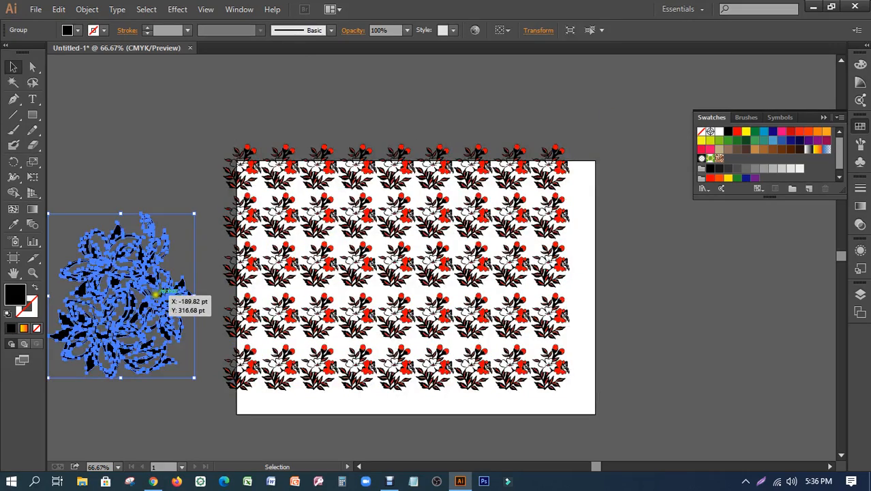
key(Delete)
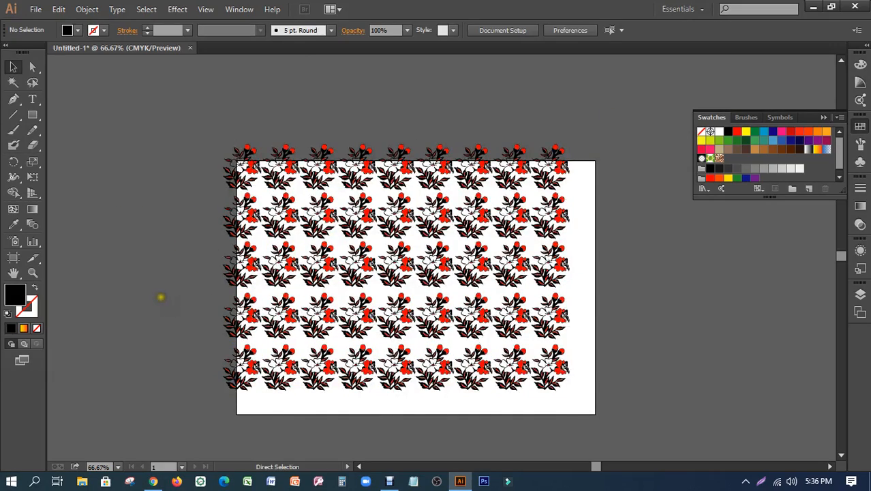
key(ctrl+plus)
key(ctrl+plus)
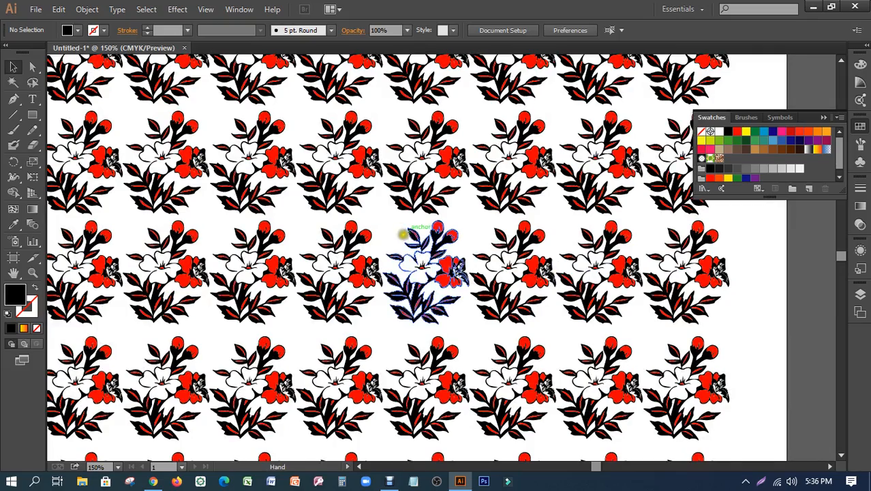
Inspect the motif grid up close along the artboard's edges and corners, and view the whole artboard with its surroundings
drag(403, 234, 589, 358)
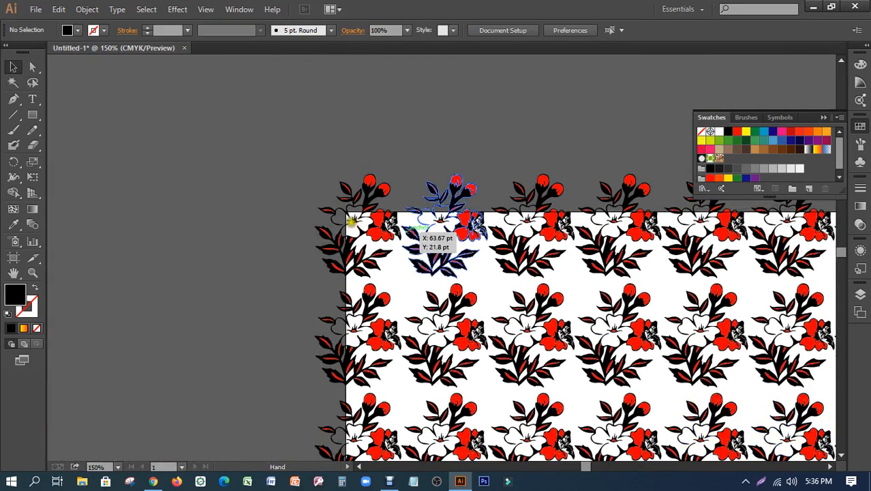
drag(569, 249, 164, 230)
drag(227, 324, 531, 221)
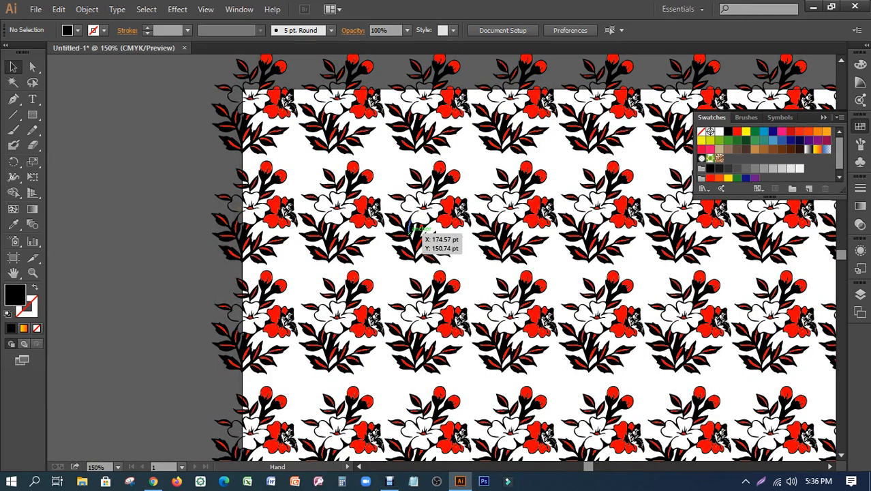
drag(409, 228, 316, 299)
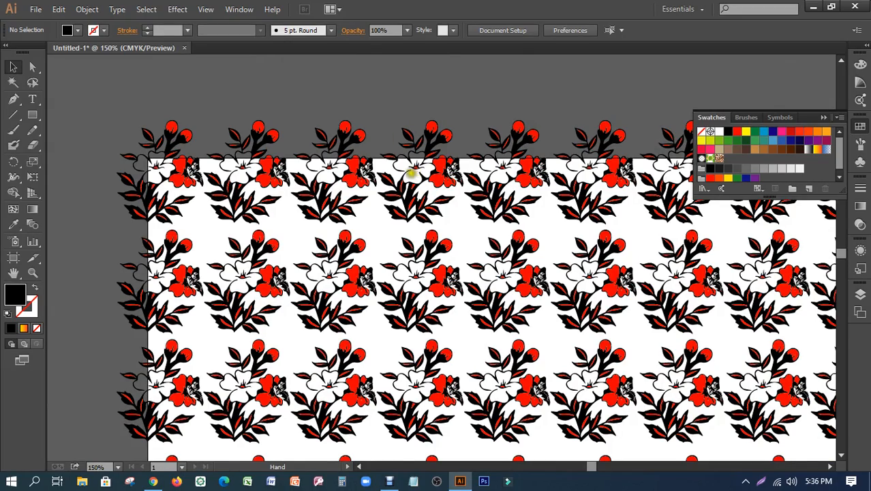
drag(409, 176, 176, 128)
drag(447, 262, 443, 96)
drag(472, 191, 341, 175)
drag(430, 382, 506, 183)
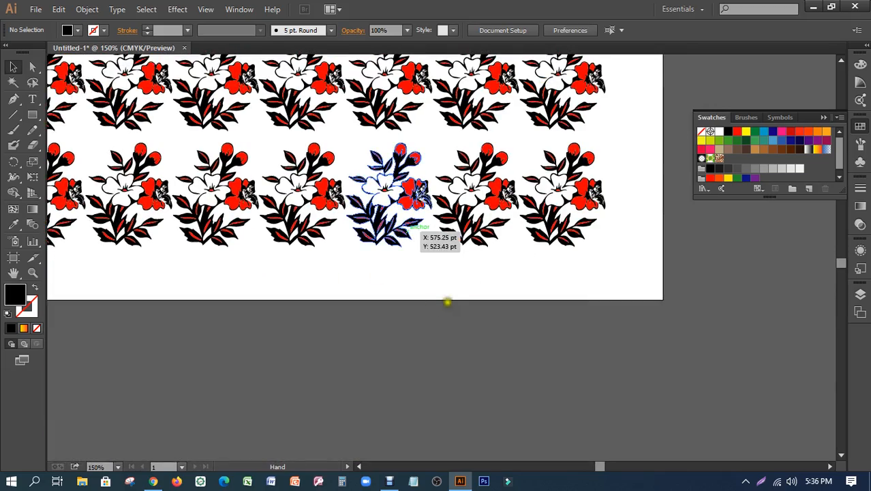
drag(362, 234, 467, 340)
drag(360, 94, 488, 346)
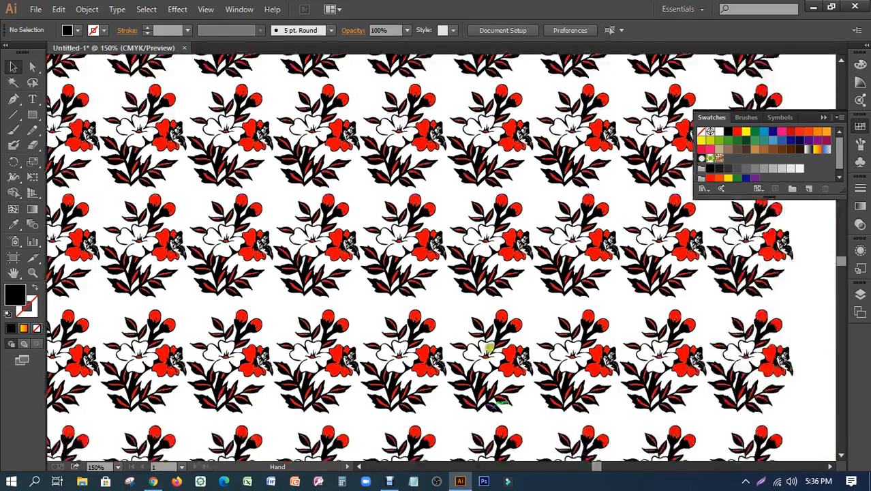
drag(408, 222, 157, 31)
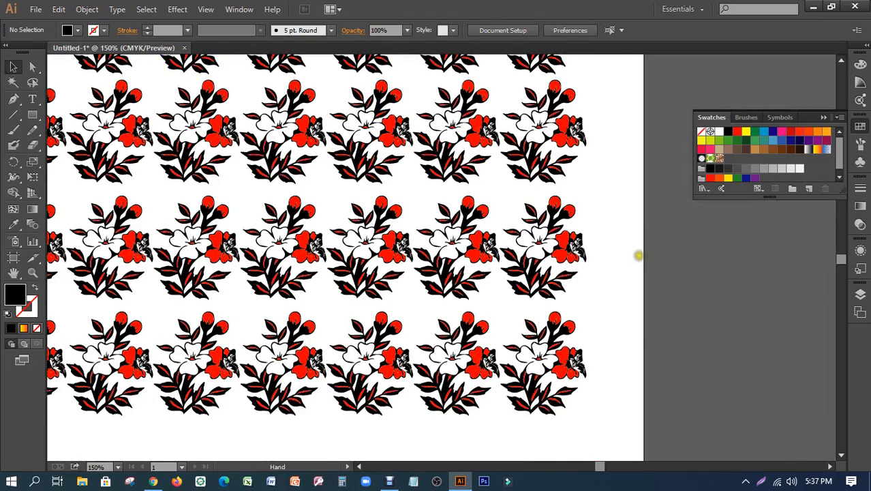
key(ctrl+0)
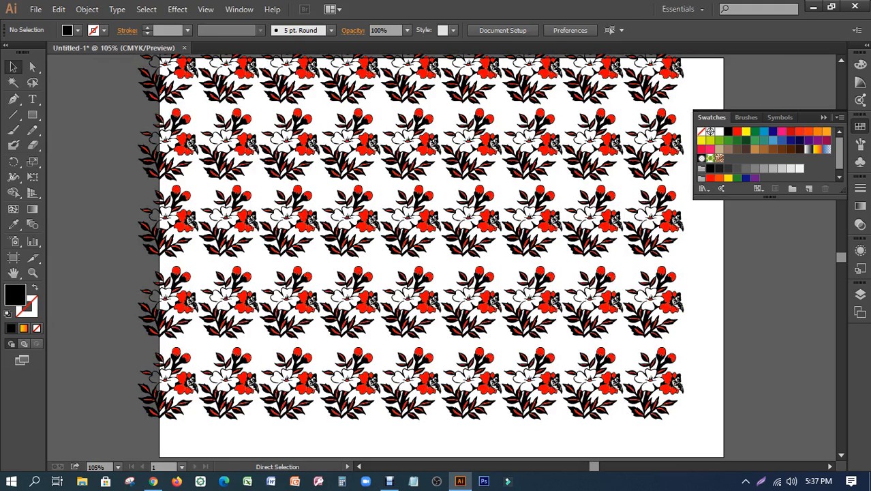
key(ctrl+minus)
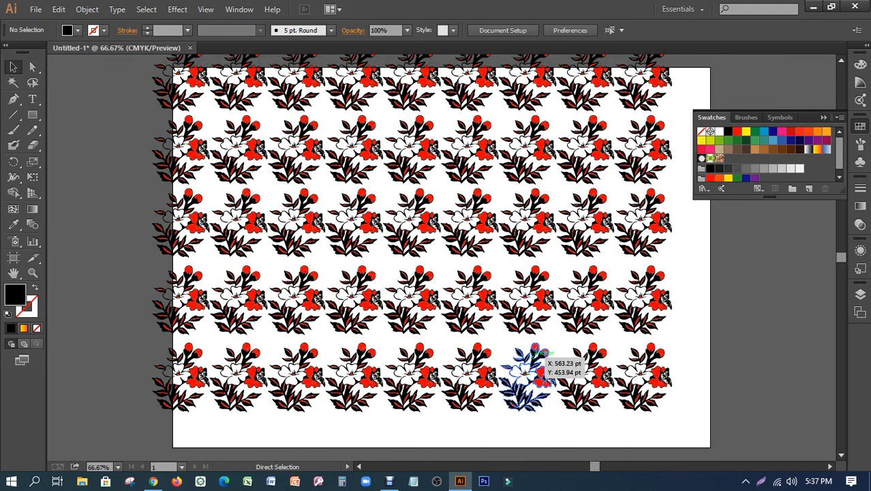
drag(580, 366, 476, 331)
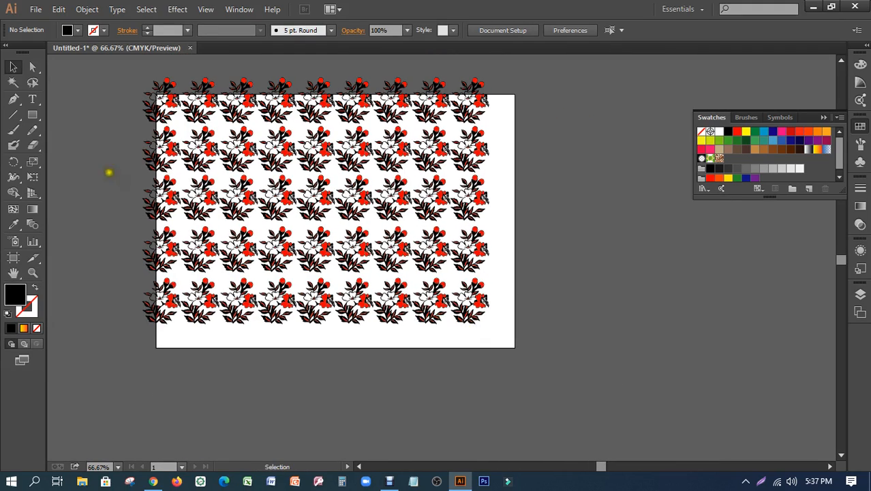
Draw a rectangle exactly covering the artboard and remove its fill so it has neither fill nor stroke
click(32, 116)
drag(32, 116, 62, 117)
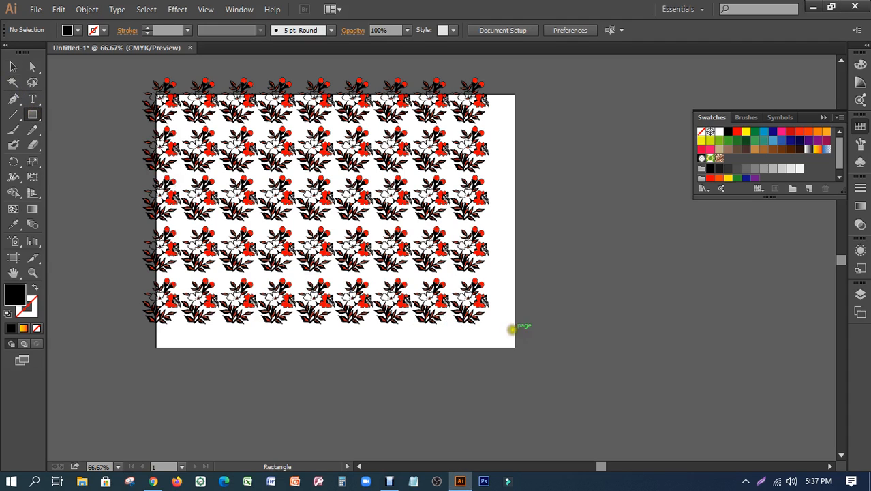
drag(515, 347, 156, 94)
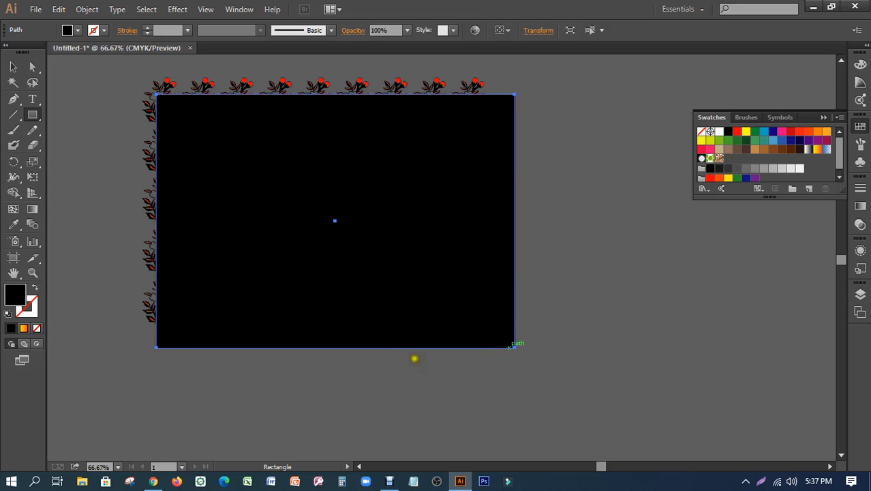
click(13, 67)
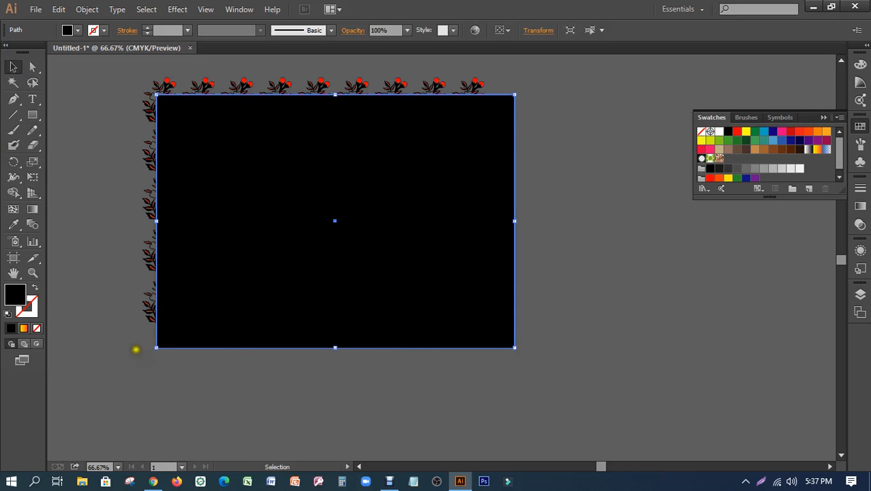
click(37, 330)
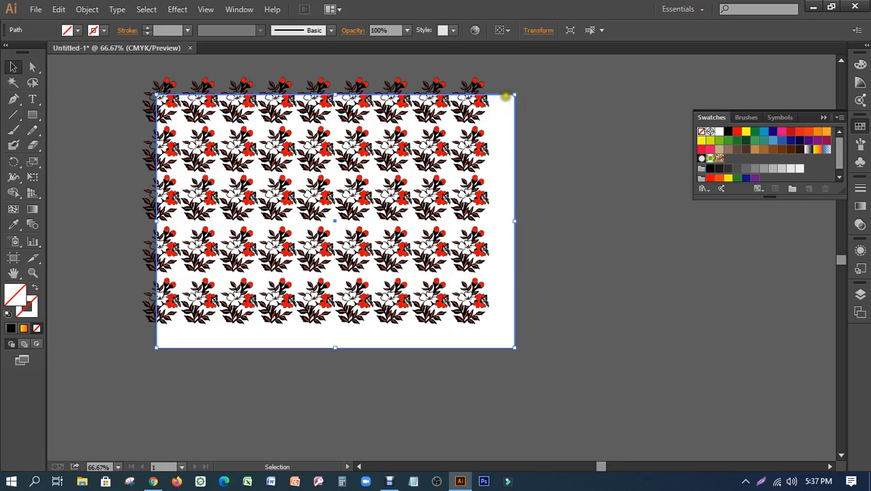
Divide the top row and left column of motifs along the artboard-sized rectangle with the Pathfinder Divide operation
drag(455, 89, 139, 109)
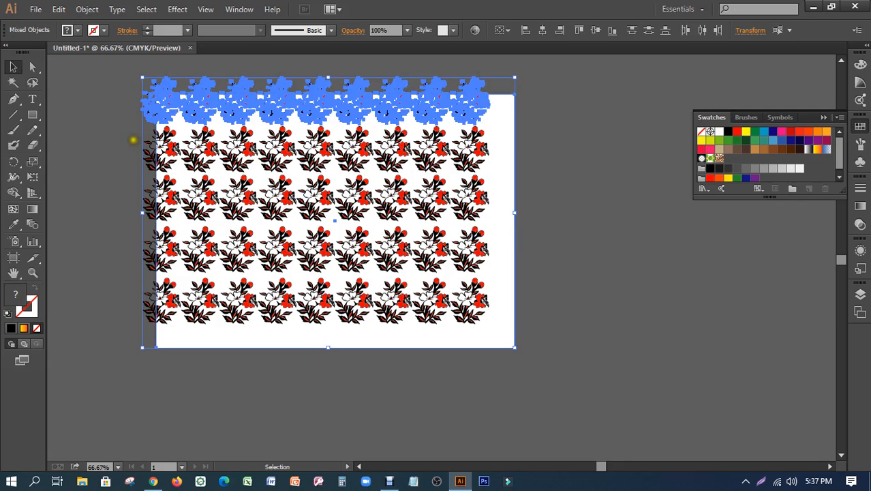
drag(131, 136, 169, 326)
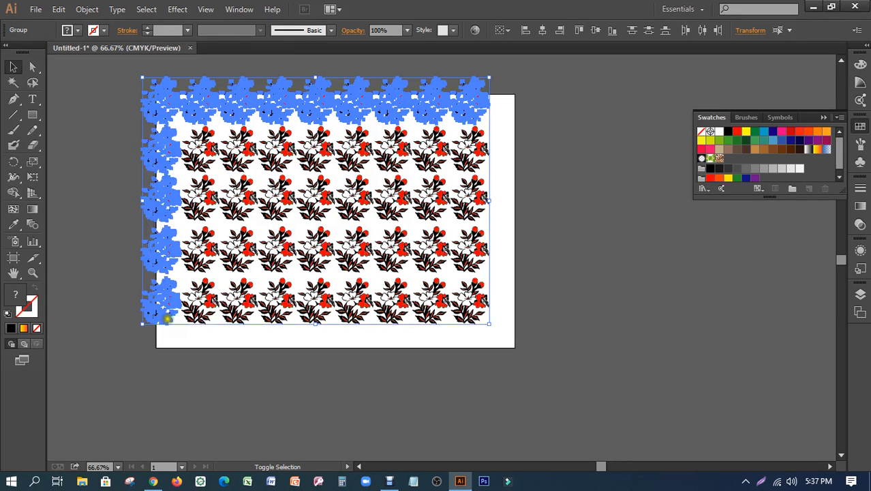
shift+click(196, 346)
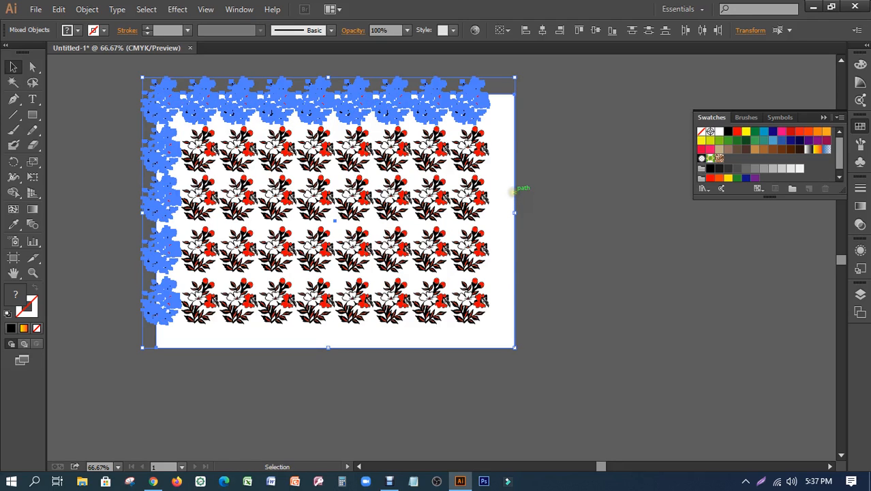
click(240, 10)
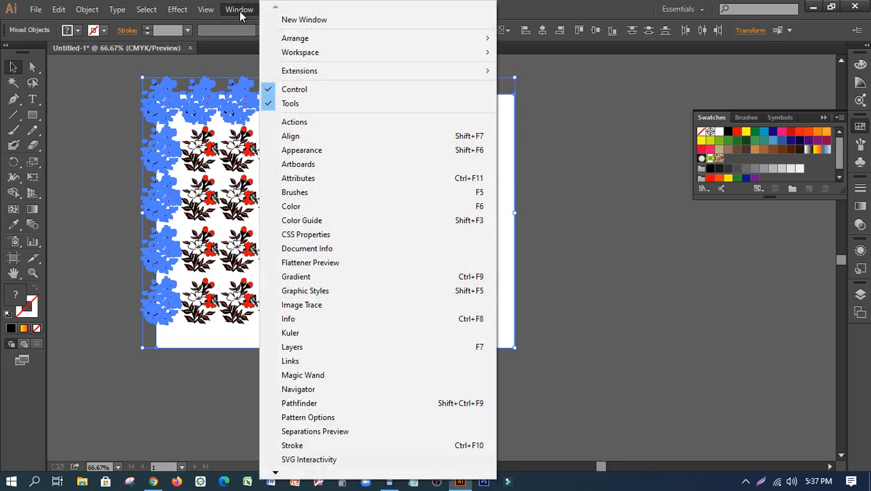
click(307, 405)
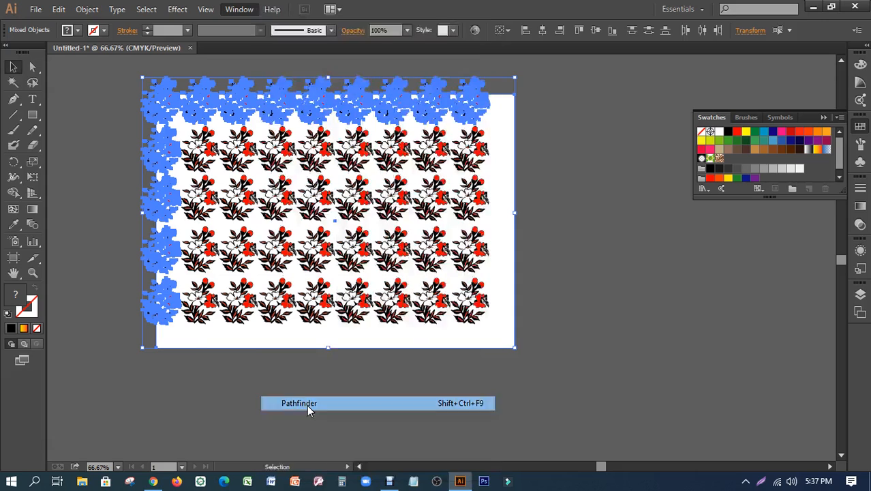
drag(110, 279, 567, 205)
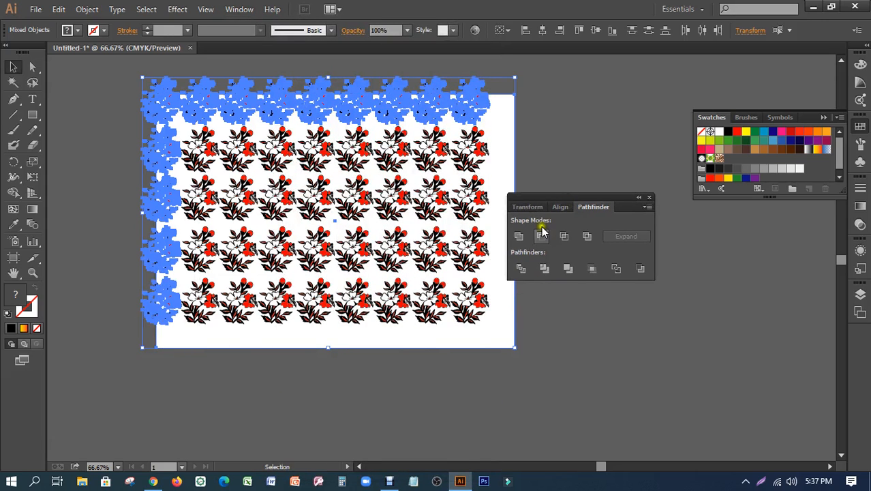
click(521, 268)
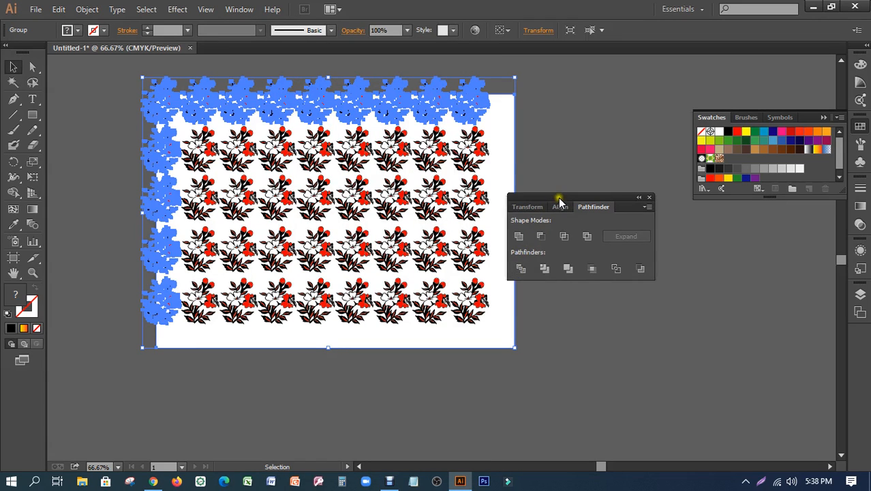
drag(556, 197, 641, 237)
Ungroup the divided artwork and check that the motif pieces above the artboard's top edge can be selected separately
right_click(373, 97)
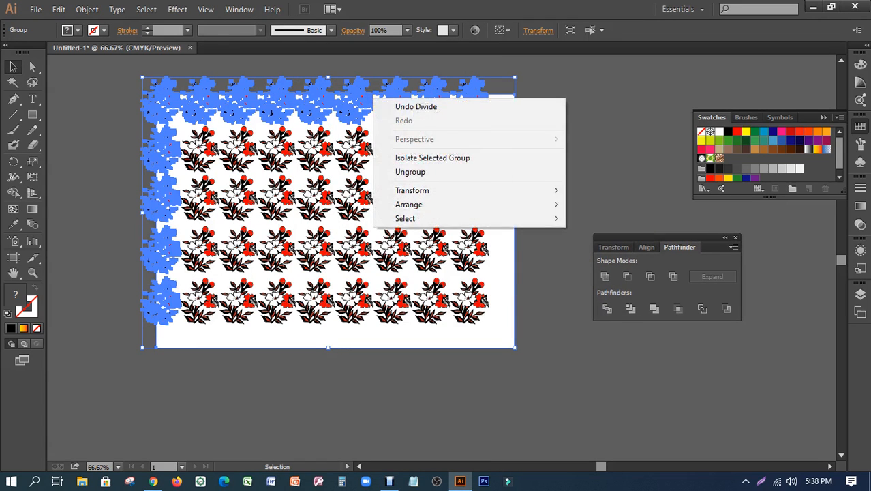
click(452, 169)
click(614, 142)
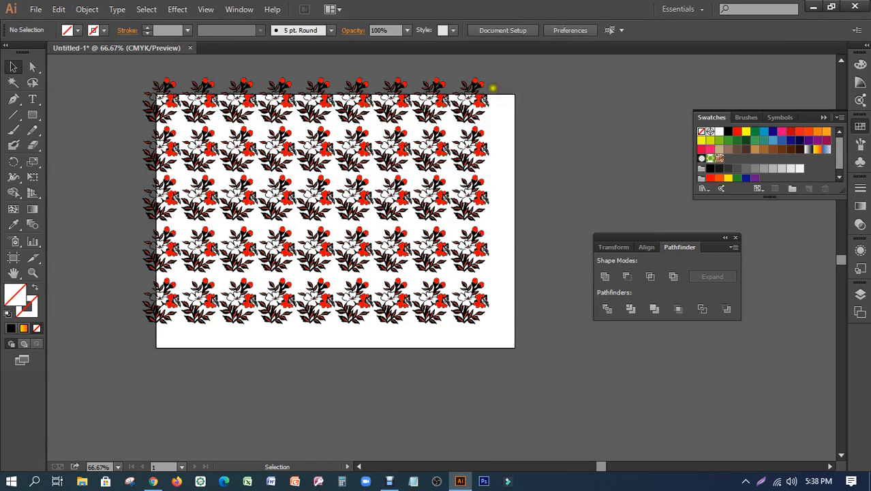
click(470, 87)
click(435, 87)
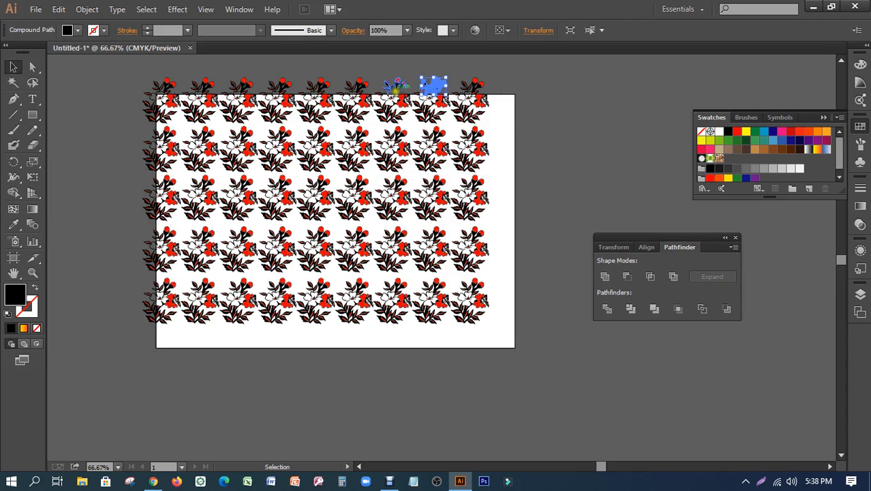
click(356, 87)
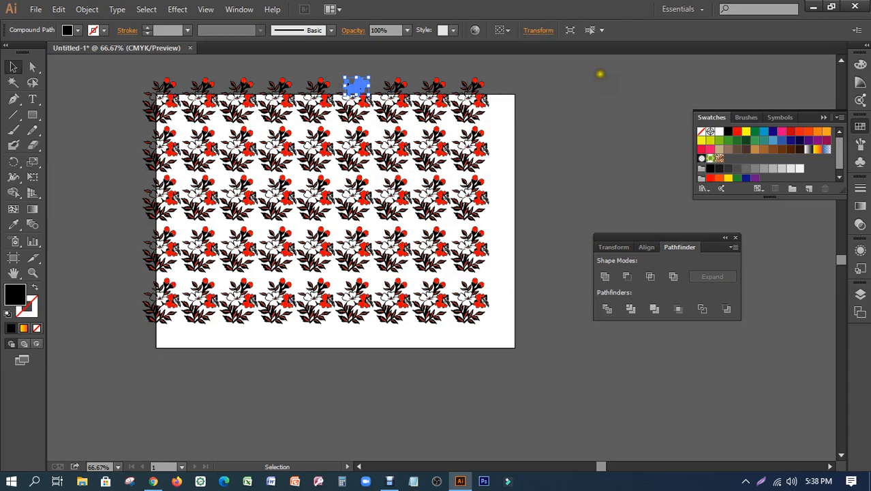
click(600, 74)
Group all the cut motif pieces that lie above the artboard's top edge
drag(416, 84, 243, 84)
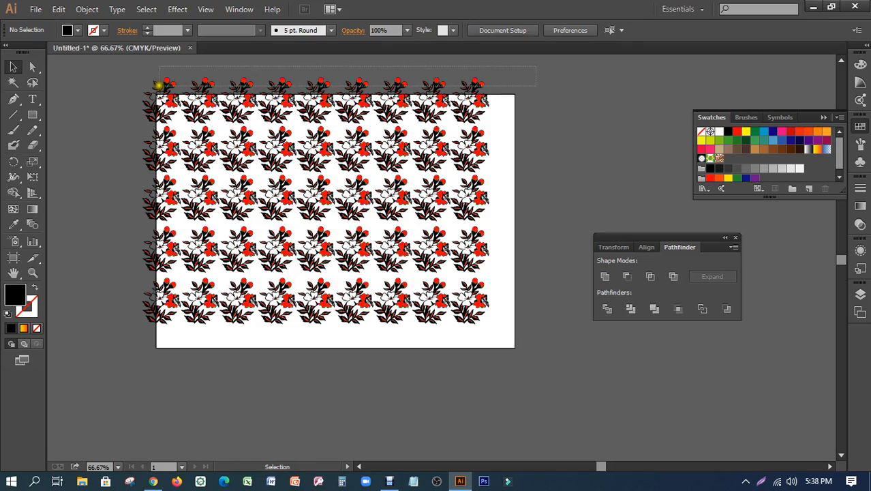
drag(146, 85, 139, 82)
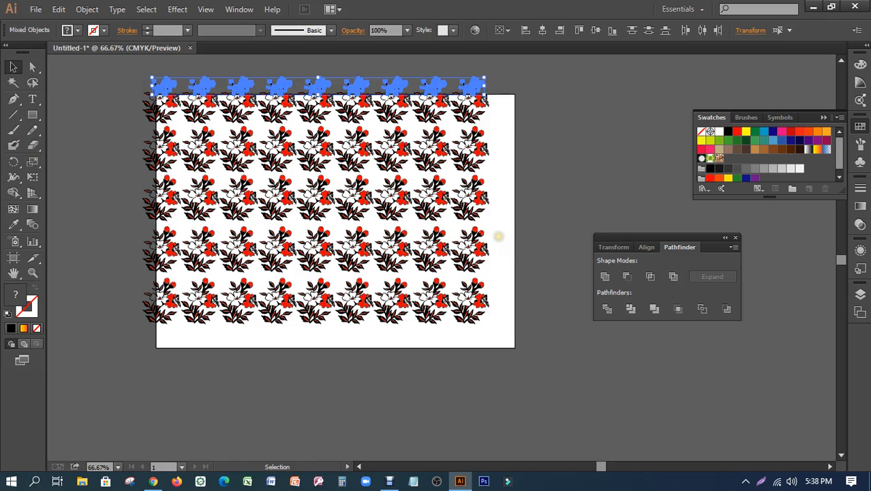
key(ctrl+g)
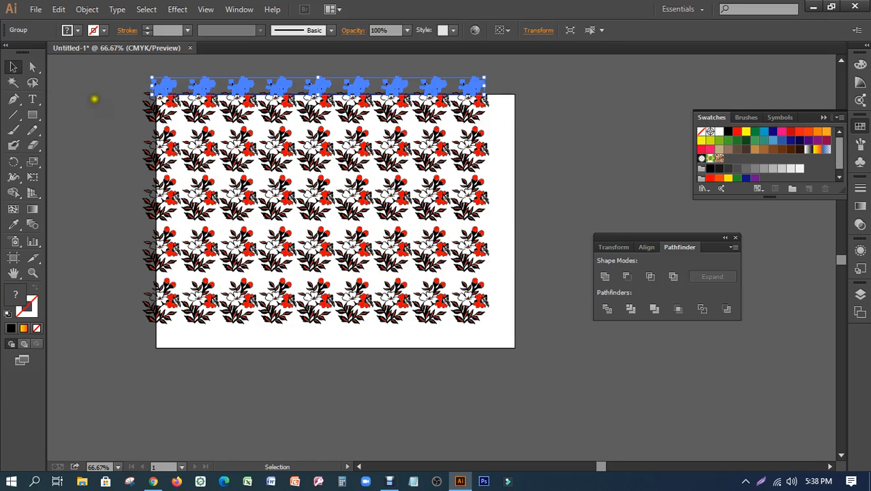
Group all the cut motif pieces that lie outside the artboard's left edge
click(122, 97)
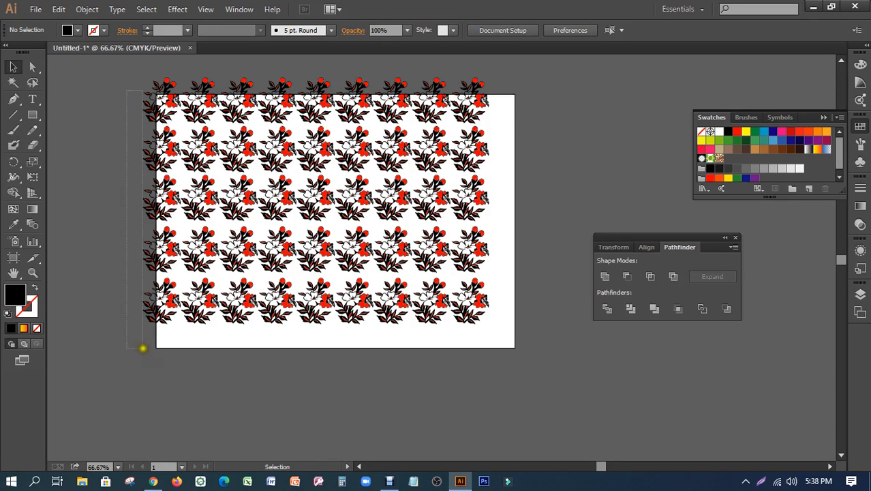
drag(147, 351, 146, 352)
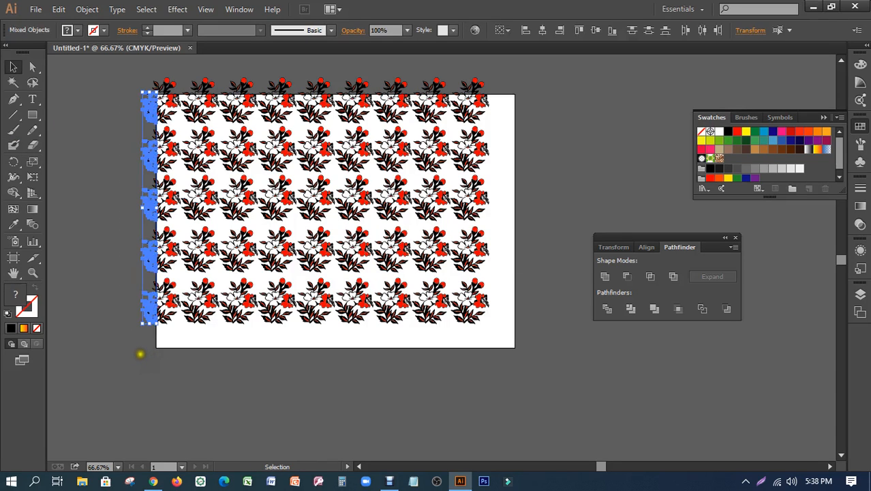
key(ctrl+g)
click(162, 362)
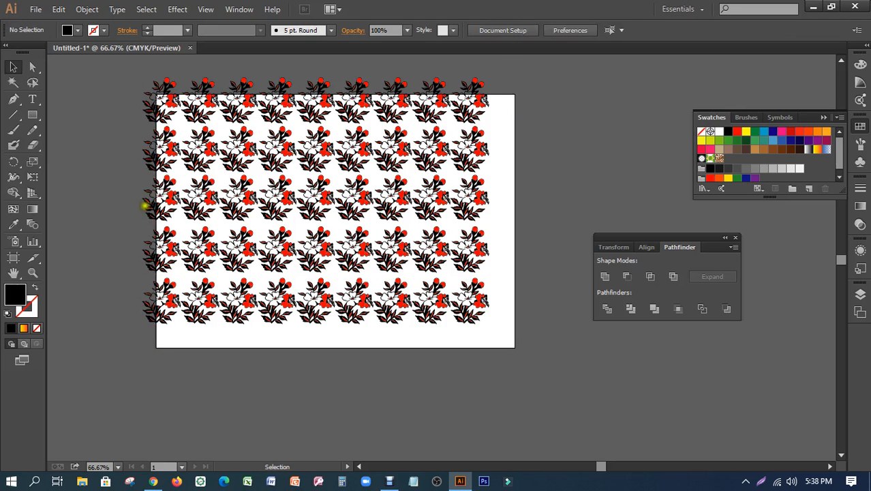
Try moving the left strip group and the top strip group away from the artboard, undoing each move
drag(145, 207, 85, 200)
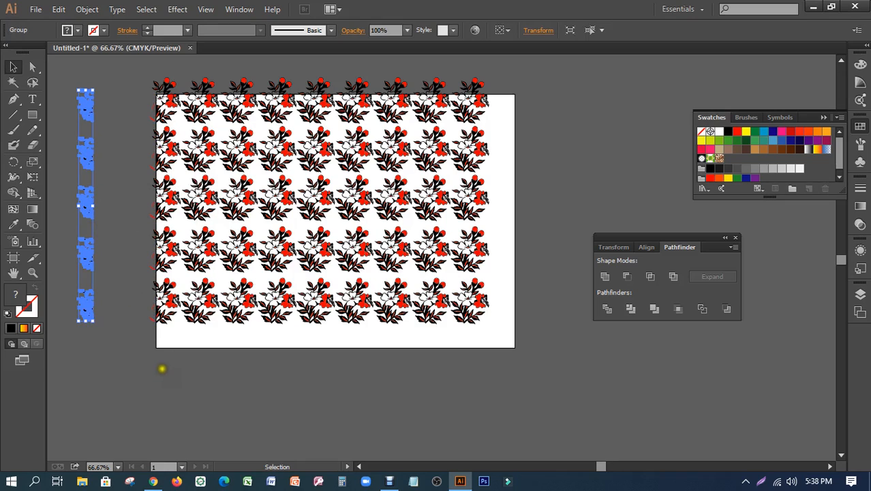
key(ctrl+z)
click(163, 364)
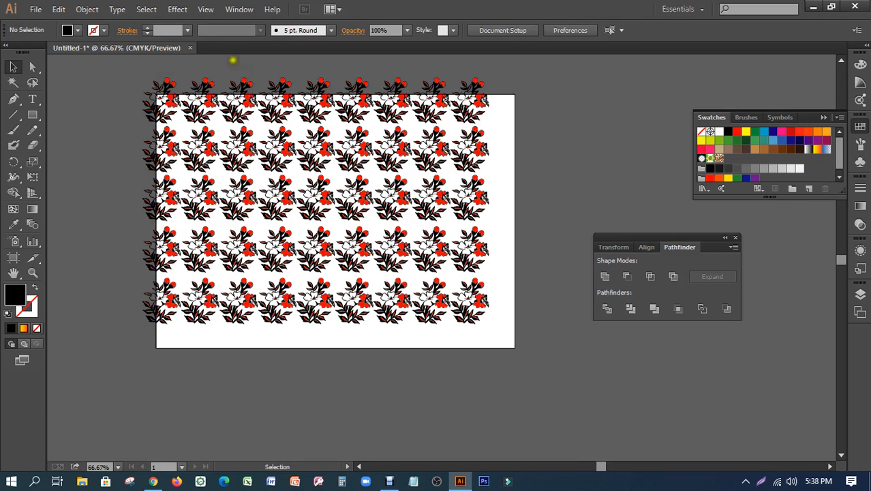
drag(243, 85, 245, 68)
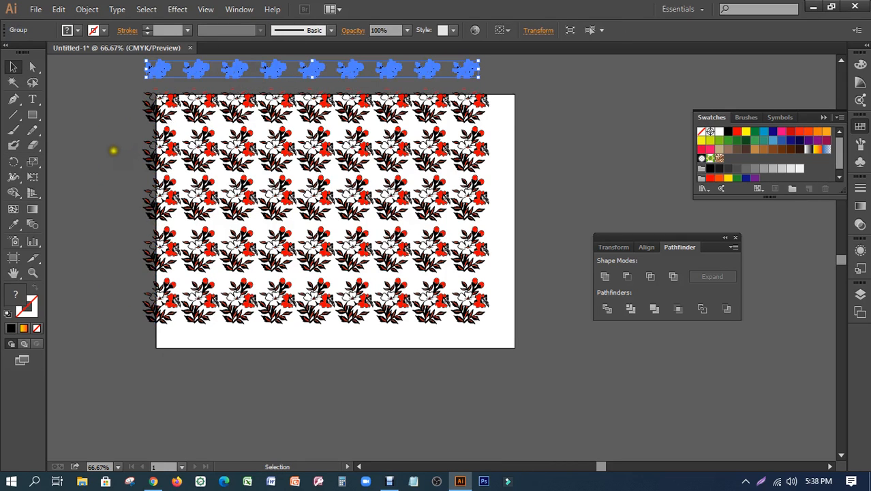
click(597, 86)
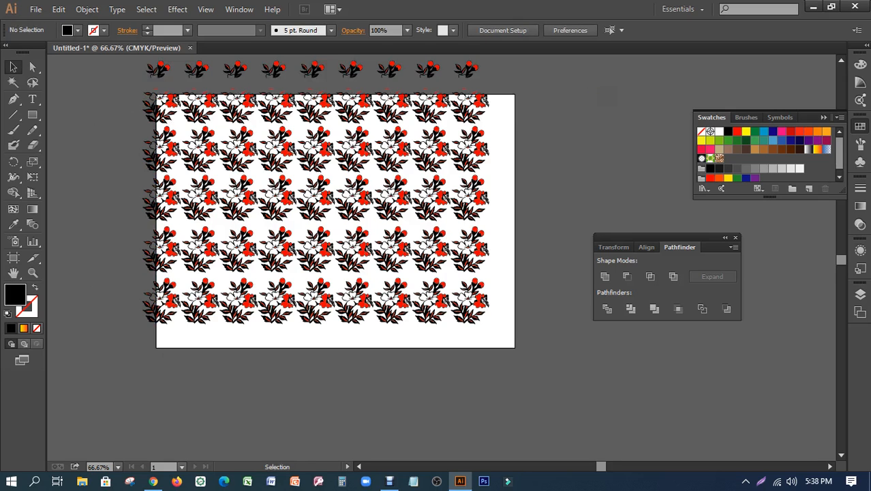
key(ctrl+z)
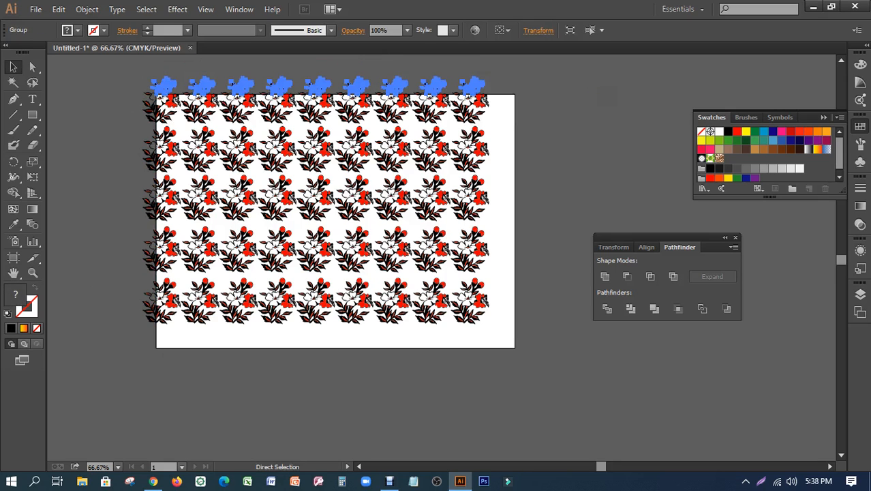
Check the strip groups outside the artboard's left and top edges by selecting each in turn
key(ctrl+1)
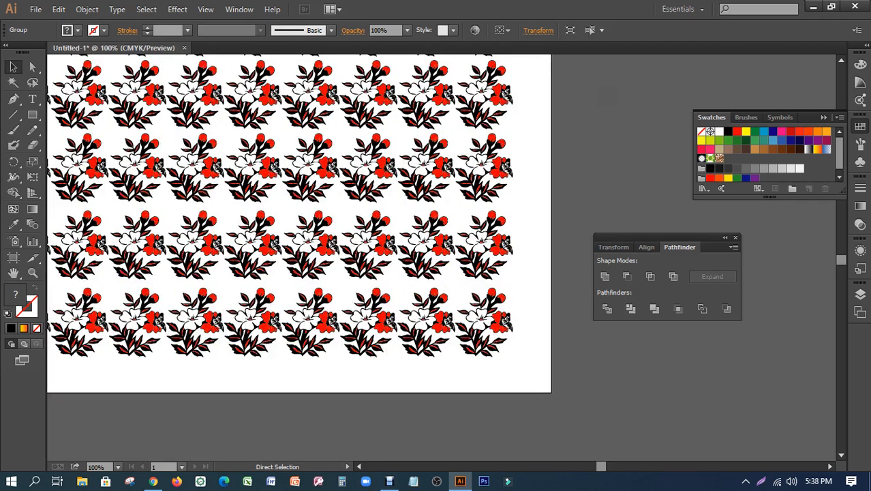
drag(393, 121, 458, 277)
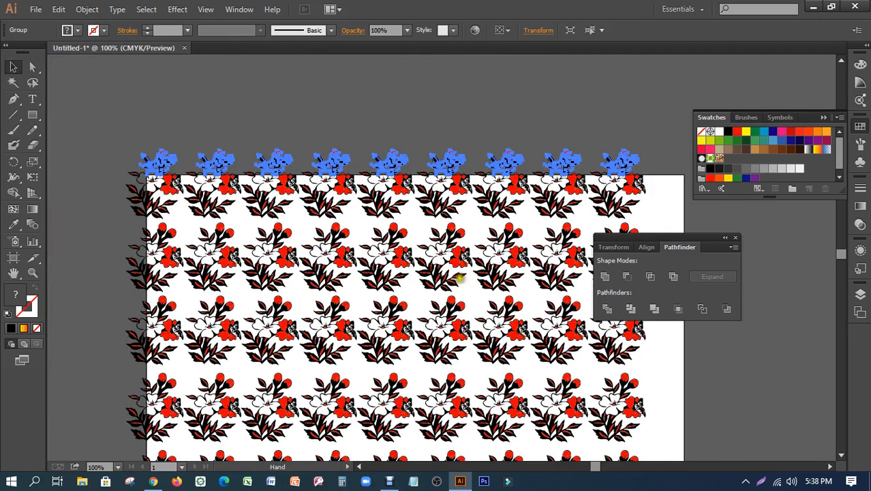
click(143, 136)
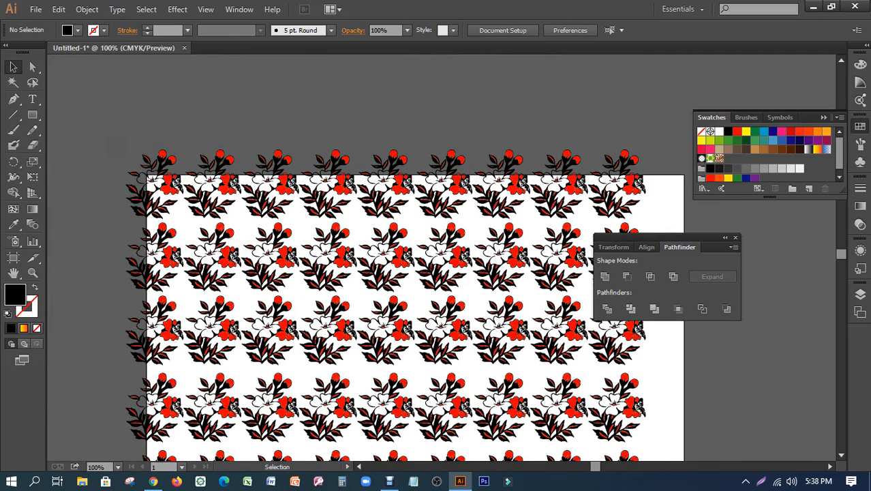
click(139, 196)
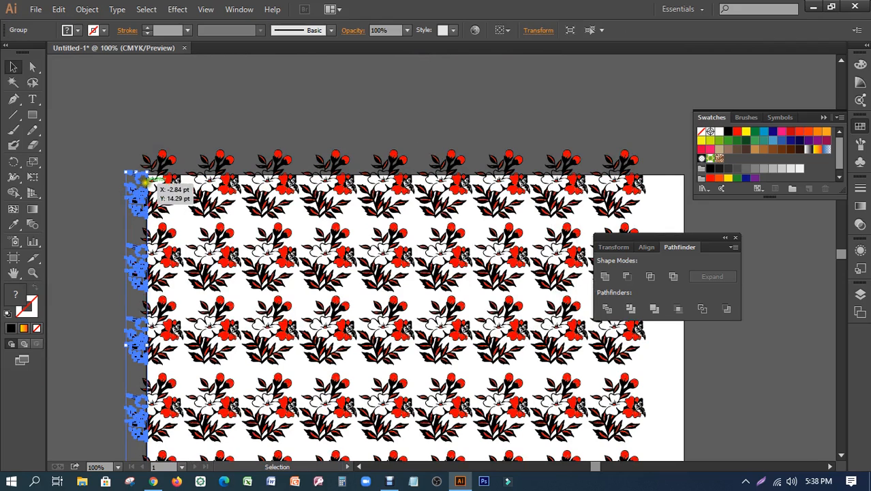
drag(143, 181, 140, 179)
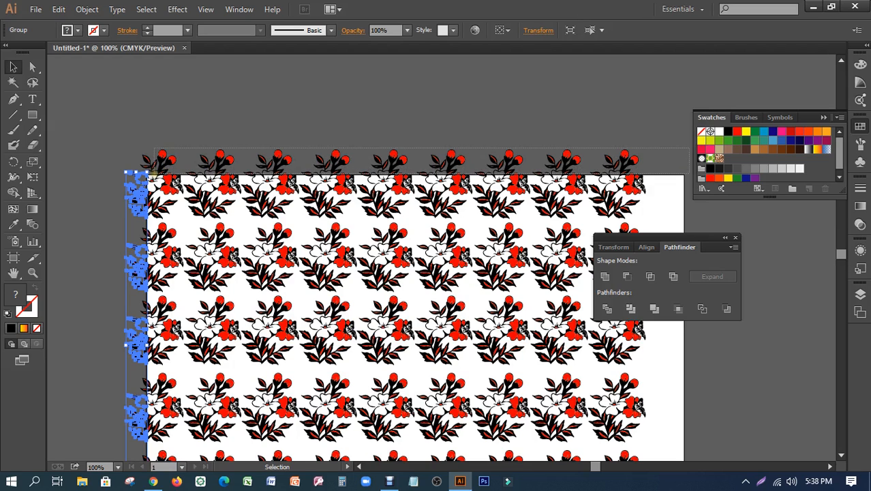
drag(154, 173, 152, 172)
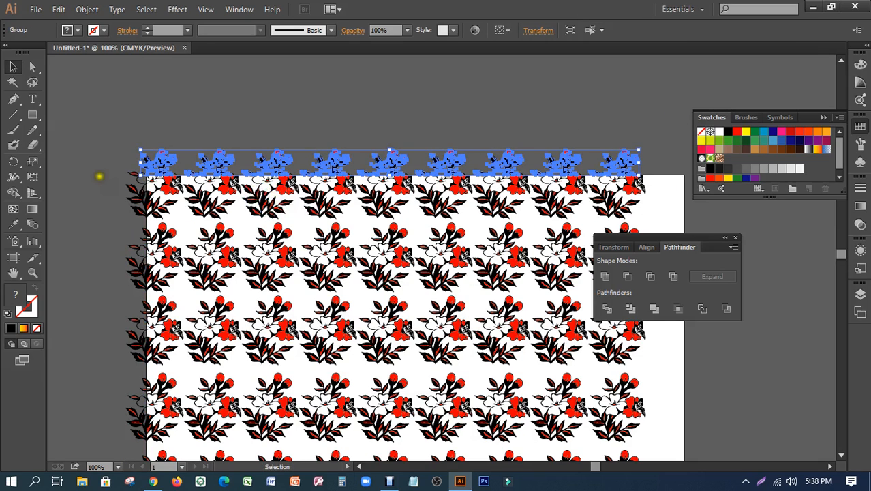
key(Delete)
Select every cut motif piece outside the artboard's left edge and group them into one strip
drag(226, 248, 314, 124)
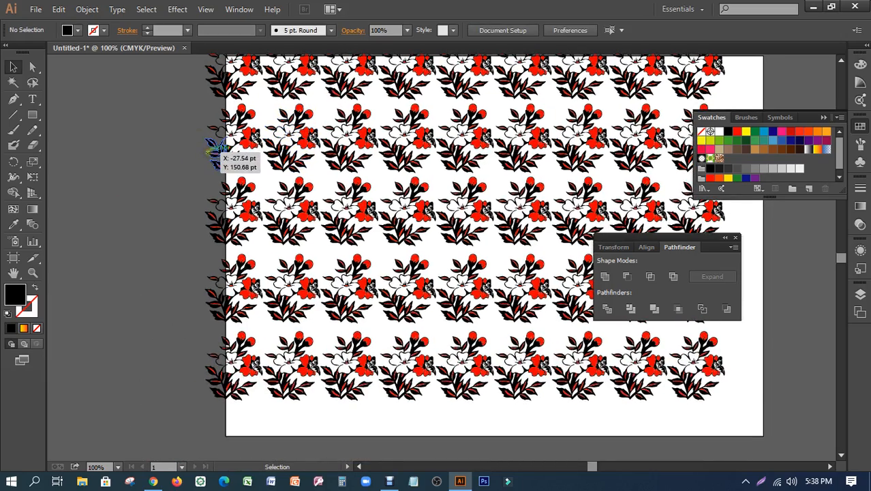
drag(223, 143, 216, 203)
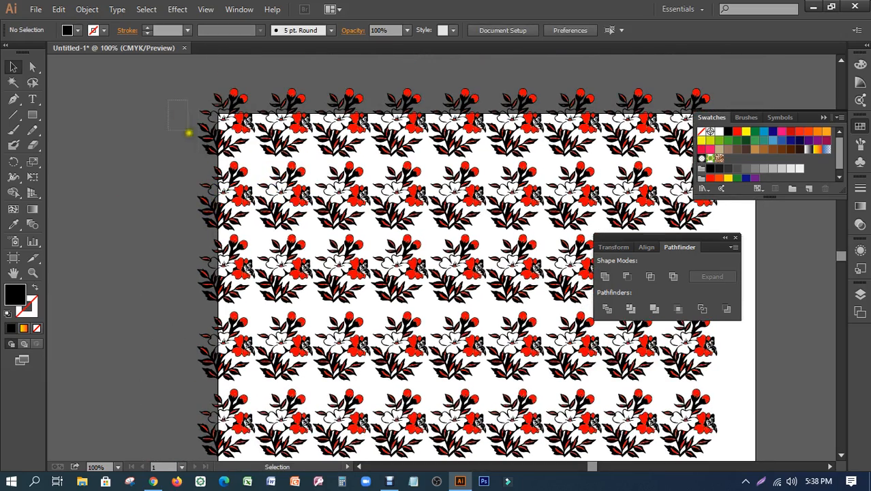
drag(188, 133, 180, 186)
drag(204, 144, 215, 431)
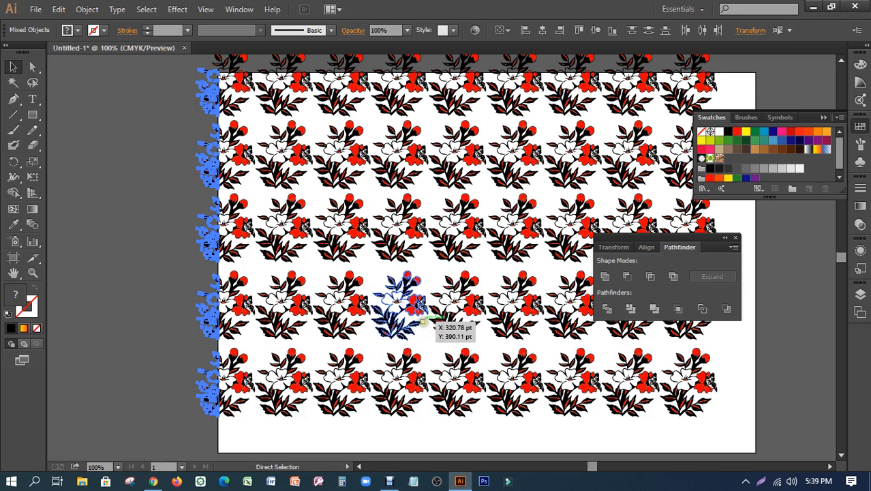
key(ctrl+g)
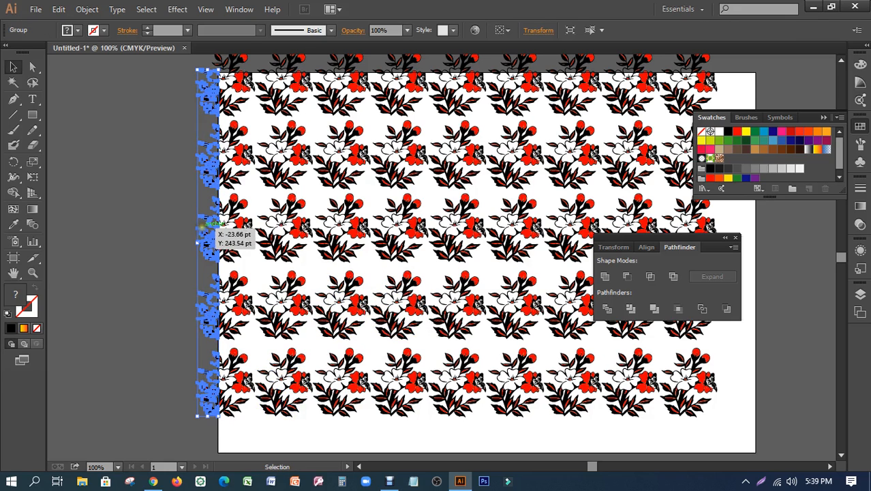
Try moving the left strip group and the top strip group away from the artboard, and undo both moves
drag(204, 235, 117, 240)
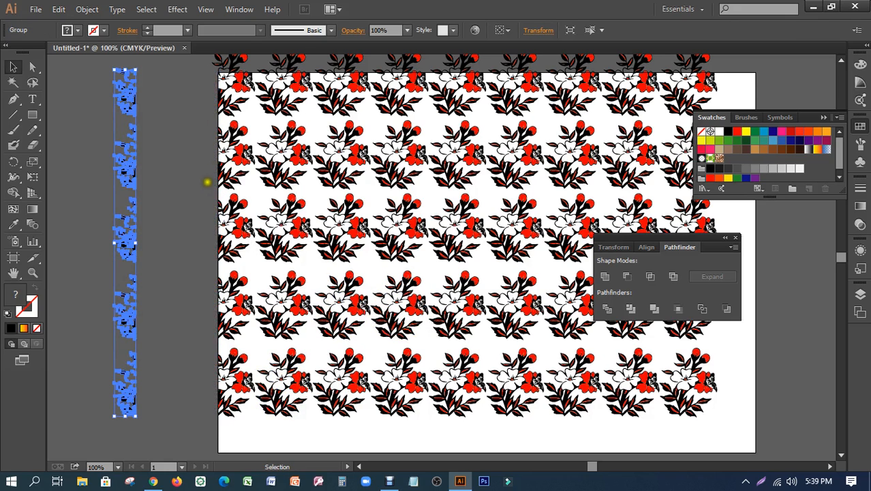
scroll(349, 140, up, 5)
drag(378, 253, 362, 197)
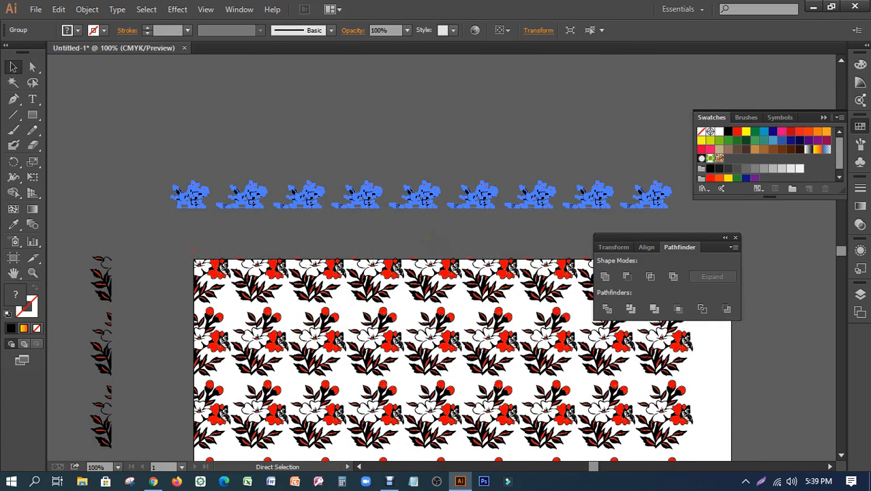
key(ctrl+z)
key(ctrl+z)
Move the top strip group straight down to just inside the artboard's bottom edge, below the last flower row
drag(459, 275, 378, 177)
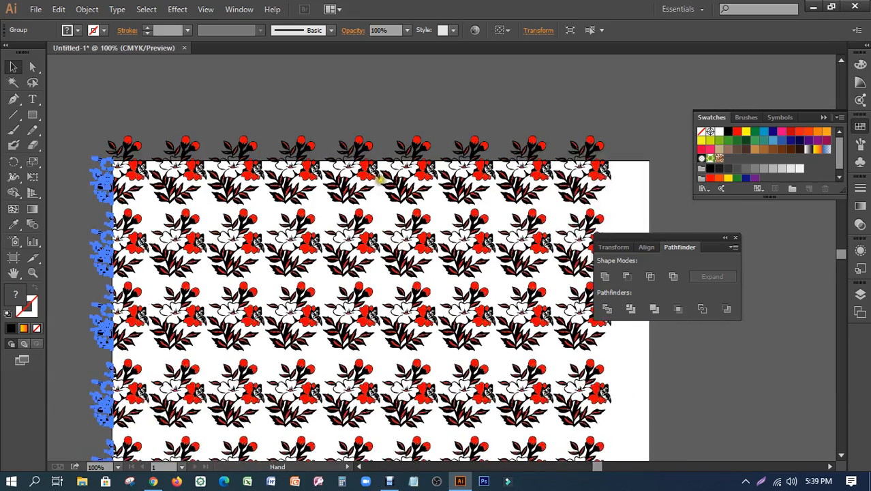
drag(694, 231, 819, 229)
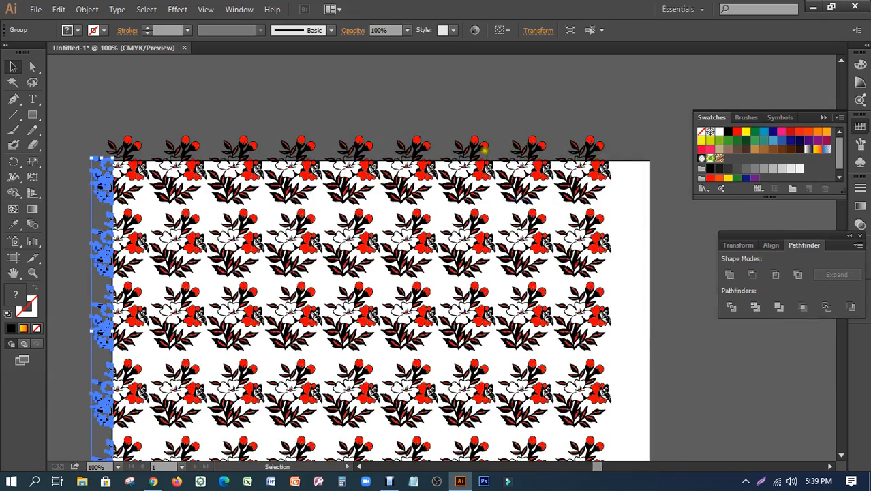
click(489, 145)
drag(499, 306, 506, 212)
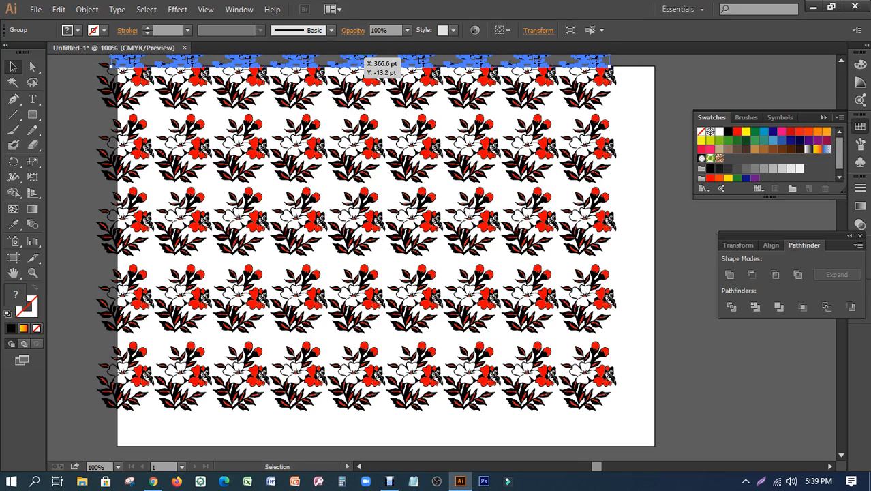
click(363, 67)
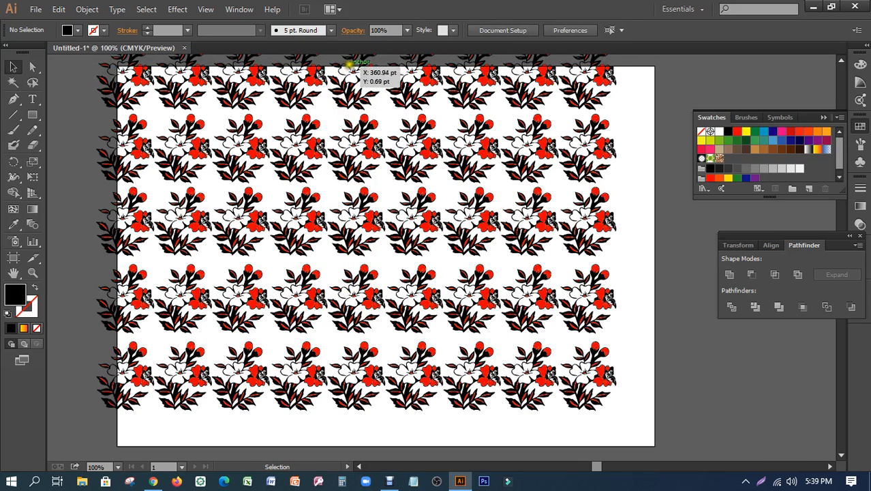
click(353, 60)
drag(363, 65, 373, 436)
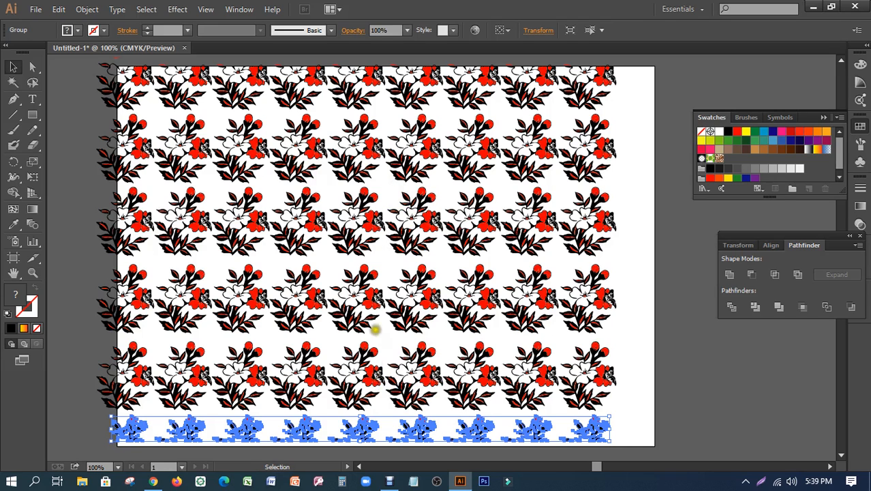
Move the left strip group horizontally by about 814 pt, placing it beside the last flower column near the artboard's right edge
click(112, 161)
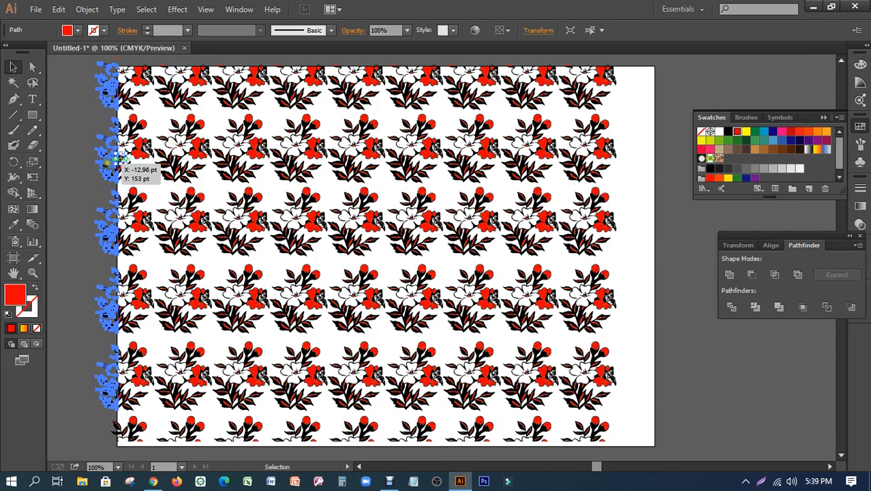
drag(112, 162, 629, 175)
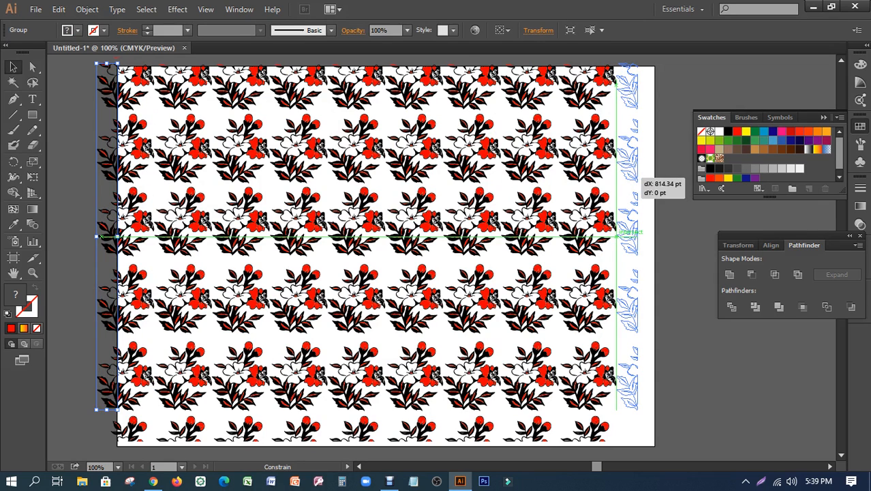
drag(629, 175, 634, 174)
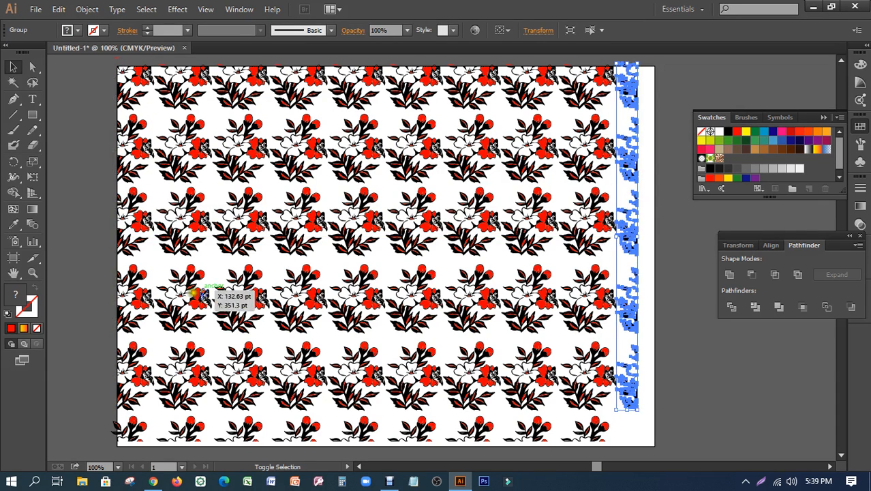
Check the relocated strips near the artboard's right and bottom edges by selecting each one
click(93, 432)
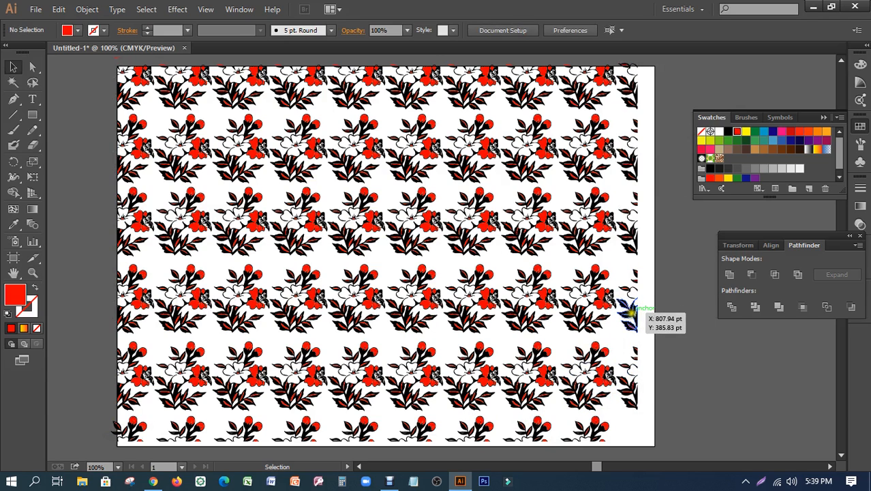
click(633, 308)
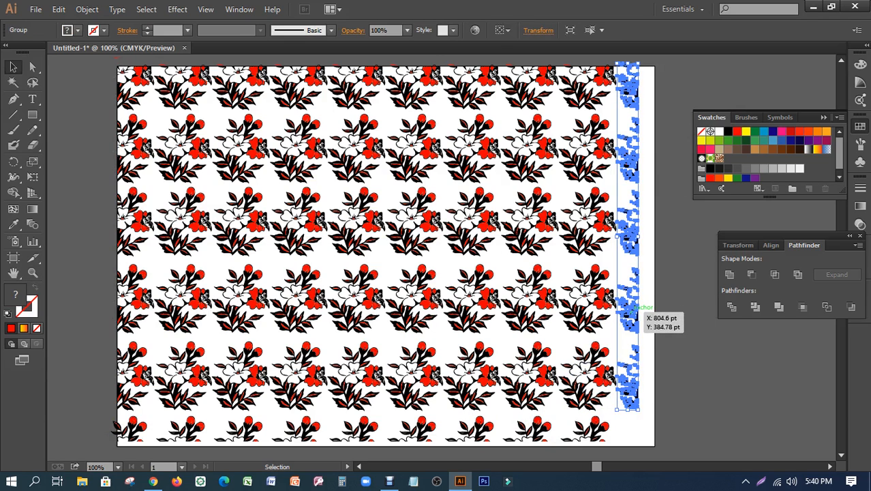
key(Delete)
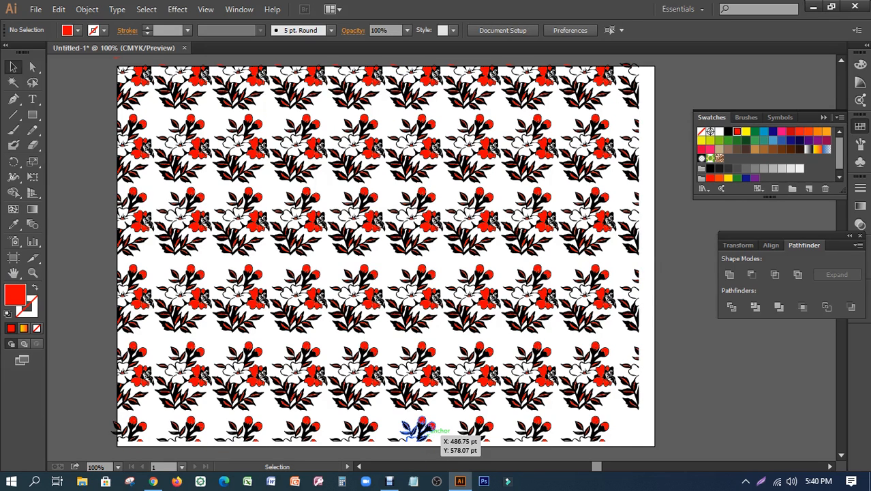
drag(419, 430, 114, 430)
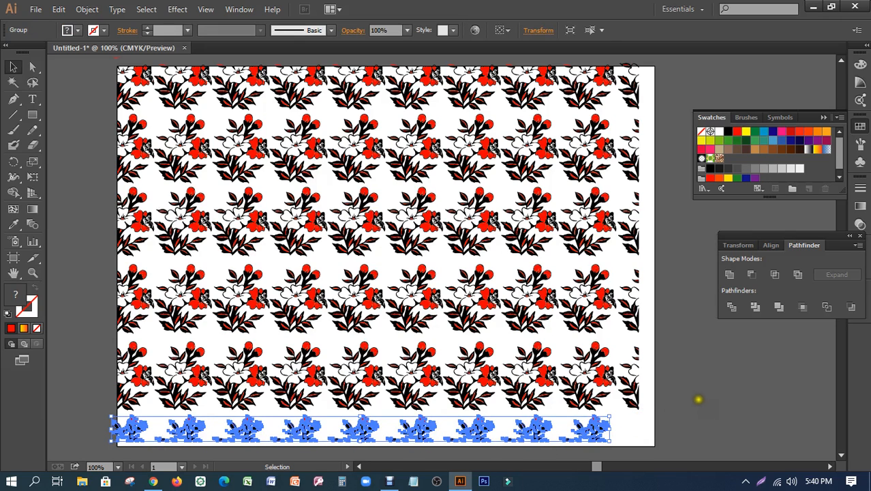
click(697, 400)
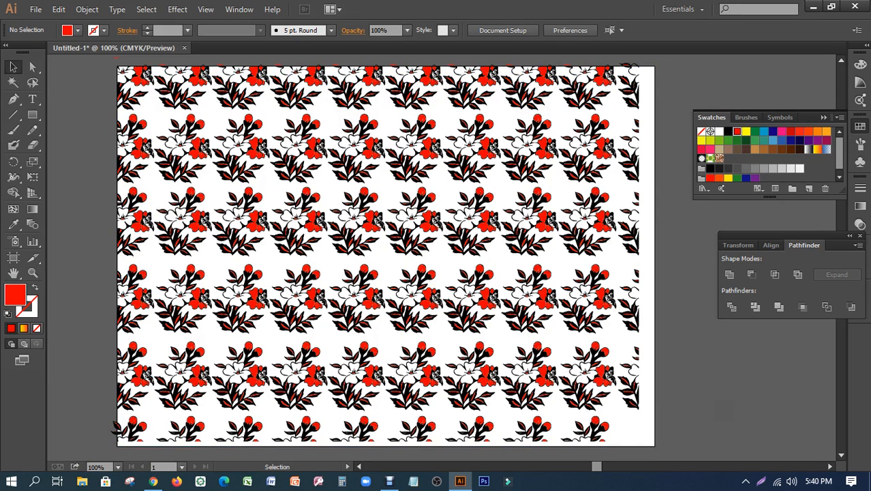
Group the entire artwork, including the relocated strips, into a single pattern group
key(ctrl+minus)
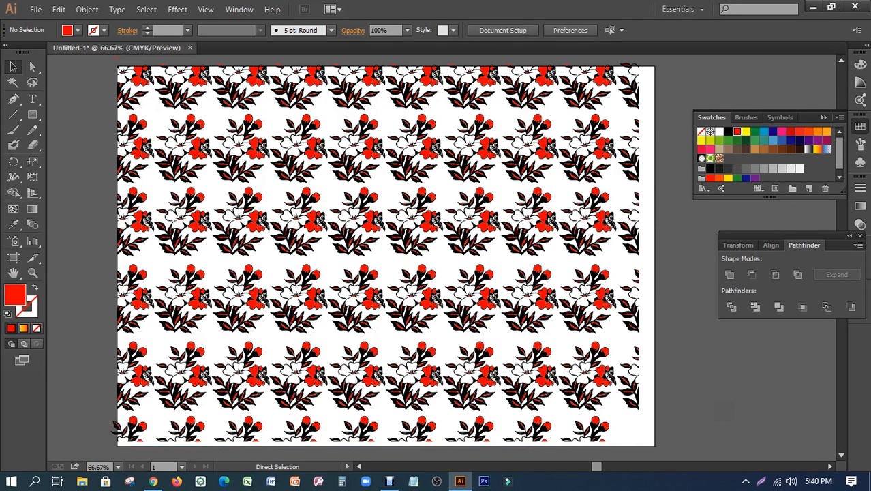
drag(181, 120, 592, 387)
click(613, 415)
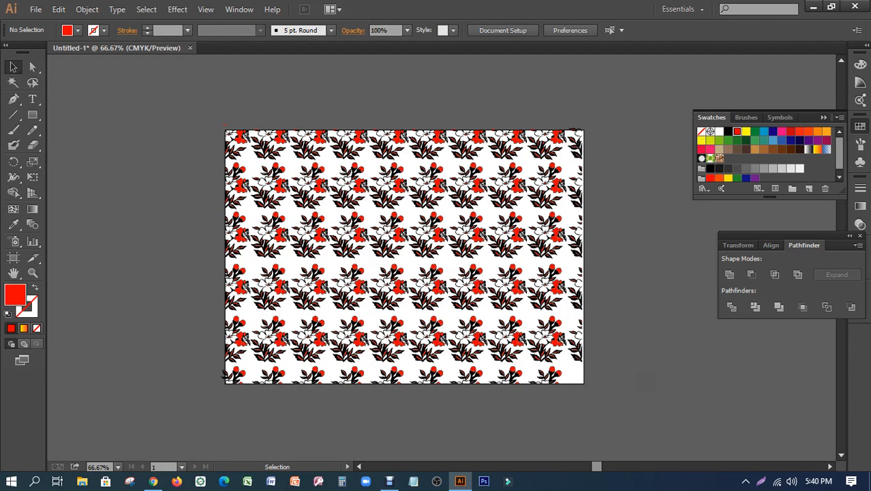
key(ctrl+a)
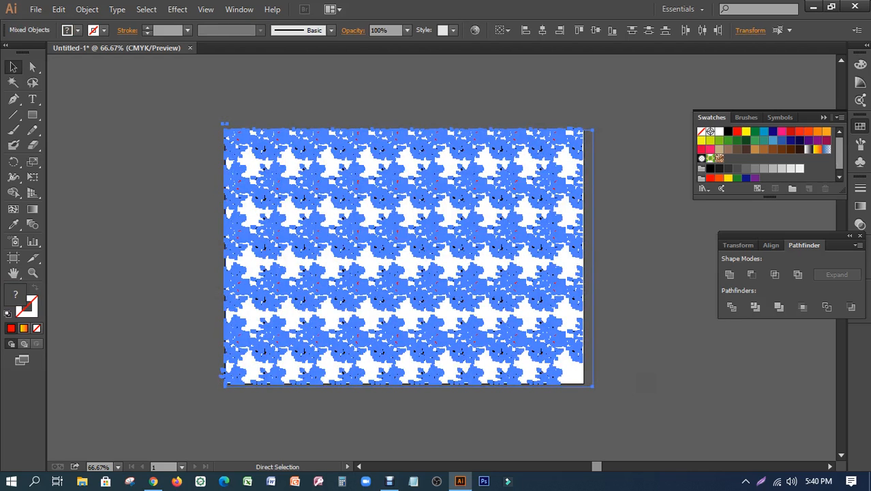
key(ctrl+g)
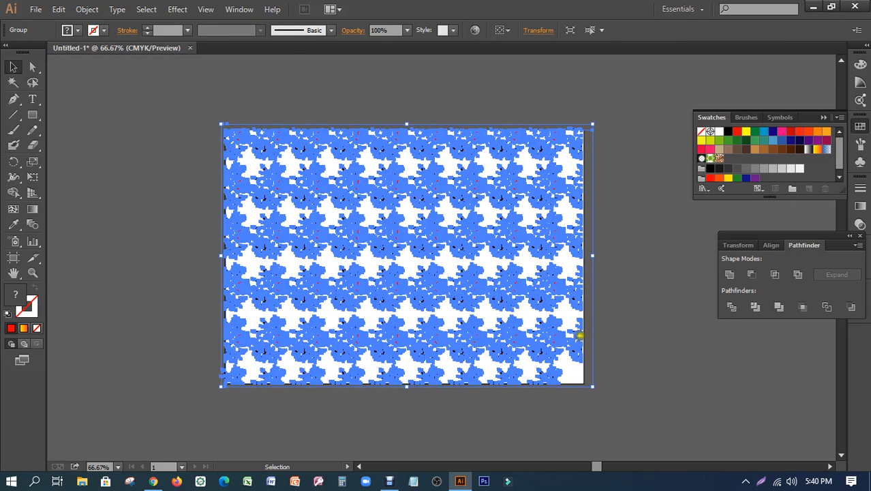
Duplicate the whole pattern group straight down to just below the artboard's bottom edge
click(121, 161)
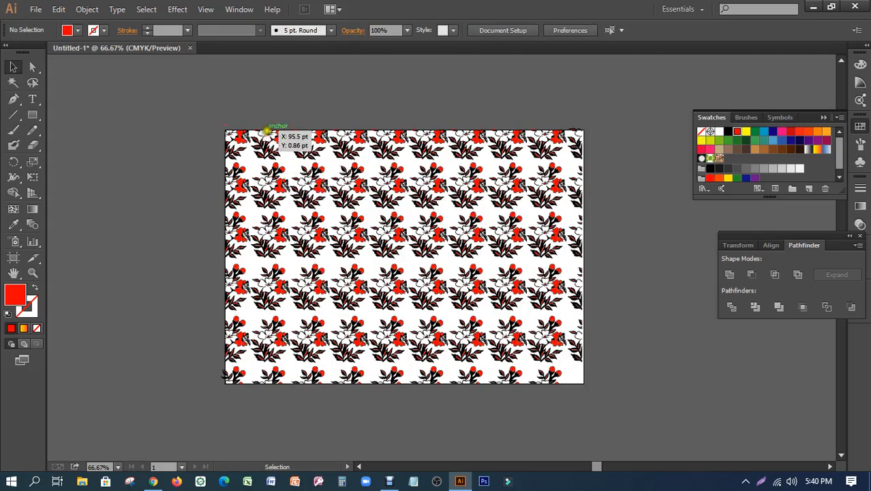
click(266, 130)
drag(266, 131, 277, 394)
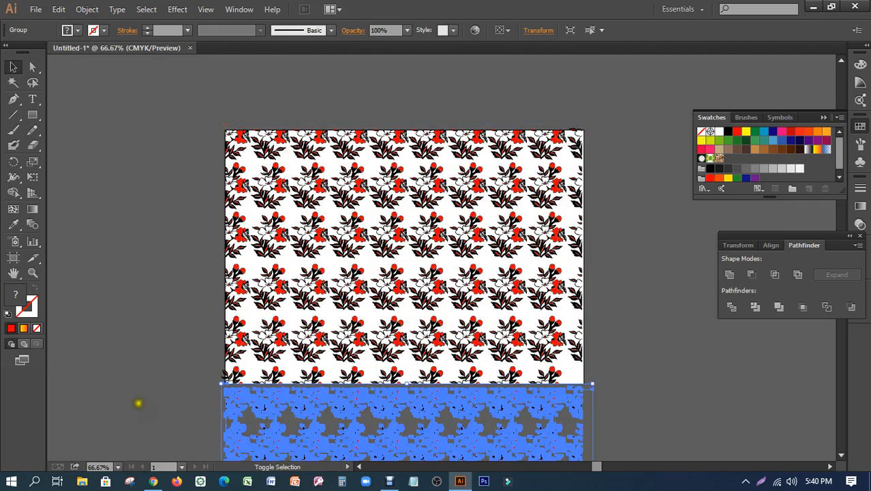
Nudge the duplicated pattern group upward until its cut flowers meet those along the artboard's bottom edge
key(ctrl+plus)
key(ctrl+plus)
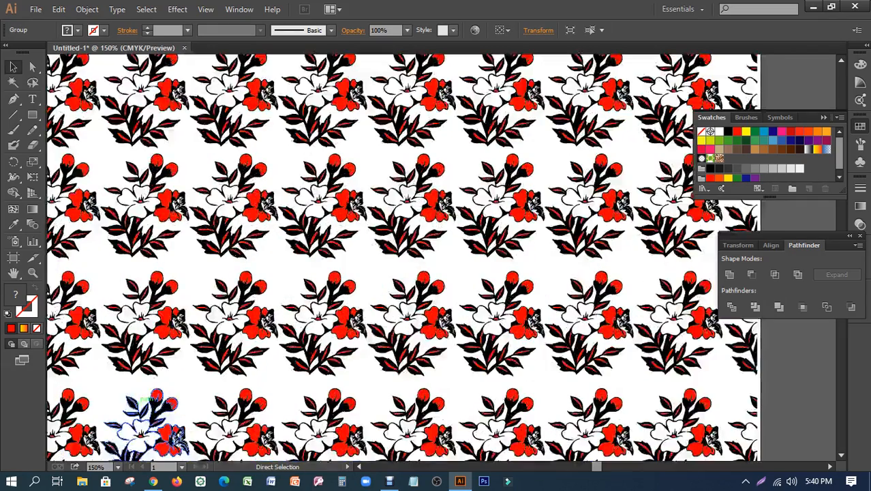
drag(207, 414, 288, 141)
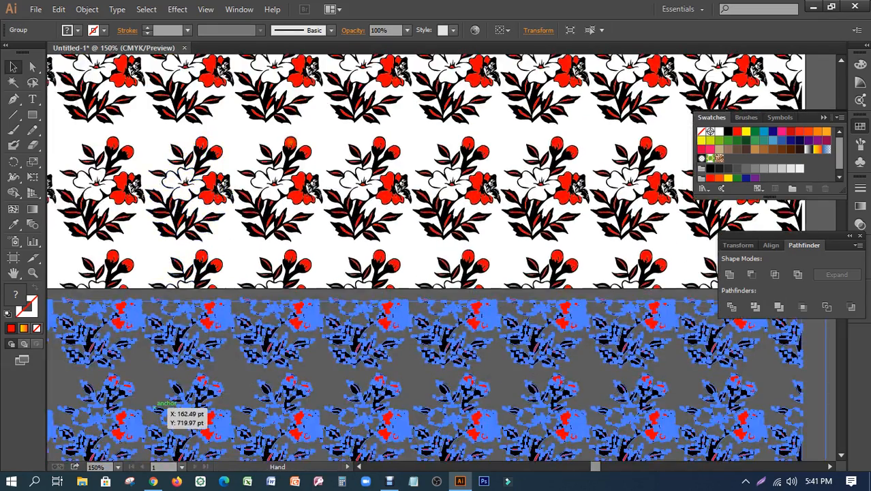
key(Up)
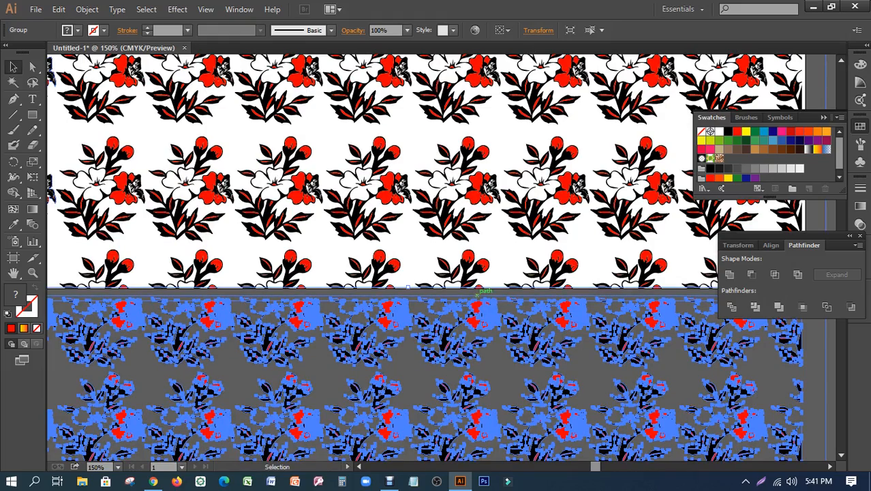
key(Up)
key(Up)
key(Up)
key(Up)
key(Up)
key(Up)
key(Up)
key(Up)
key(Up)
key(Up)
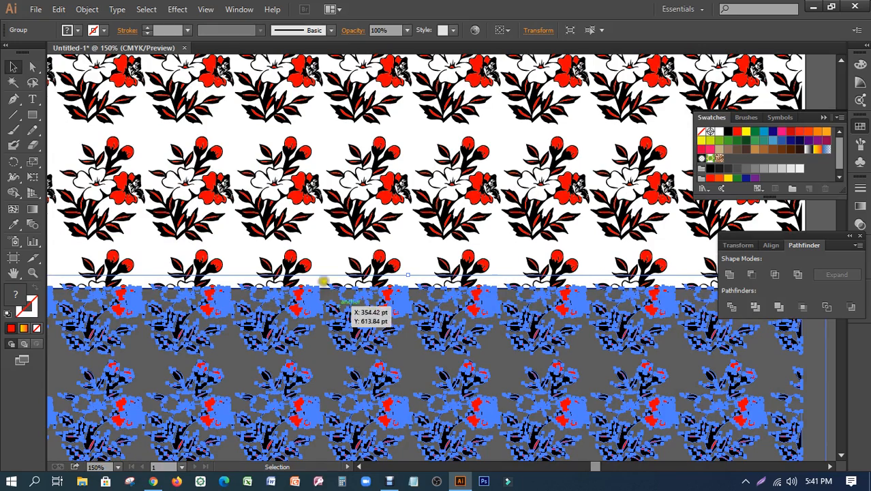
Duplicate the two stacked pattern groups together horizontally so the copies butt against the right edge of the originals
click(336, 247)
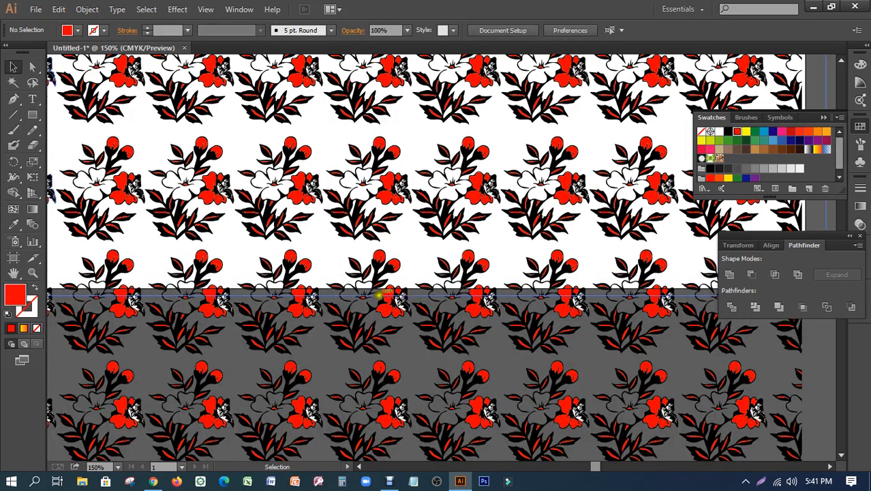
key(a)
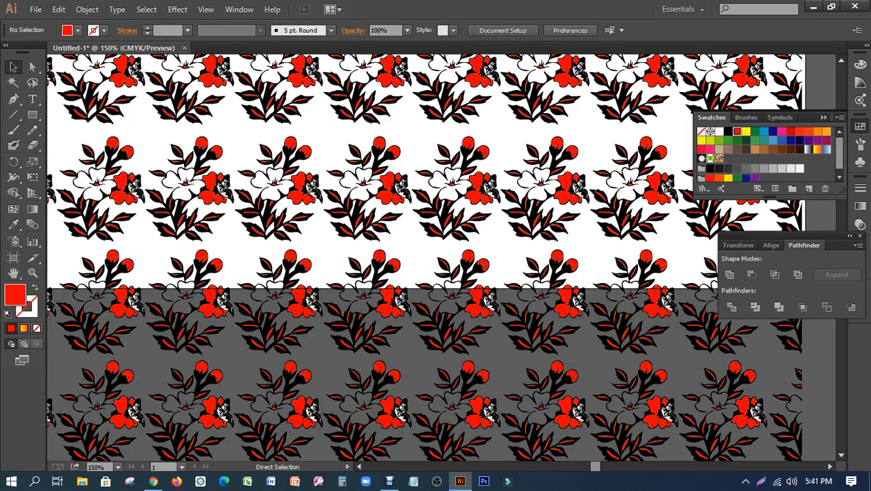
key(ctrl+minus)
key(space)
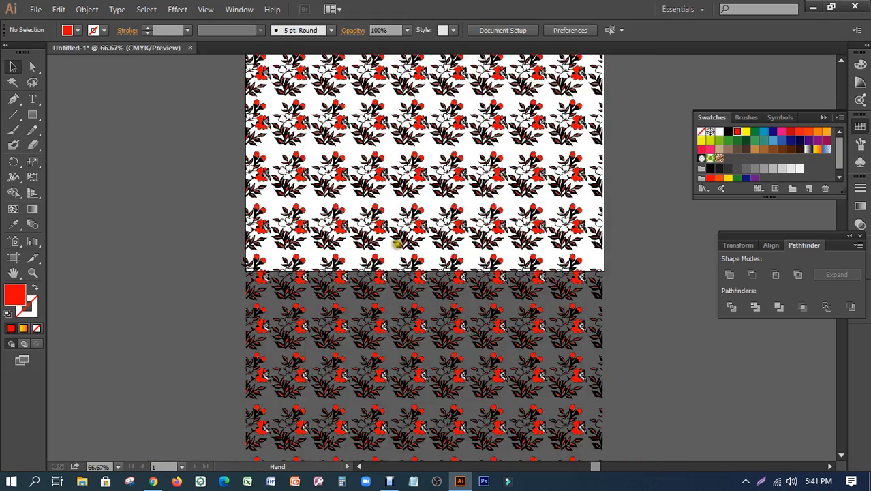
drag(396, 243, 341, 325)
key(ctrl+minus)
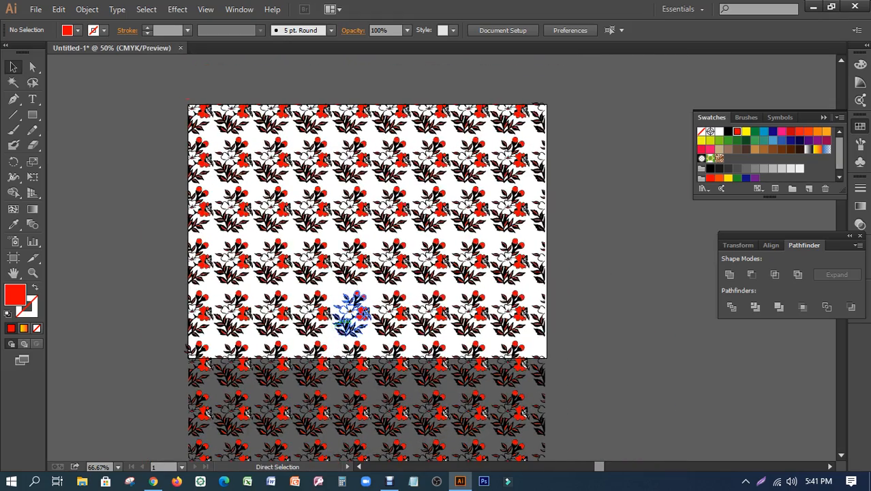
key(space)
drag(391, 339, 376, 275)
scroll(520, 426, down, 3)
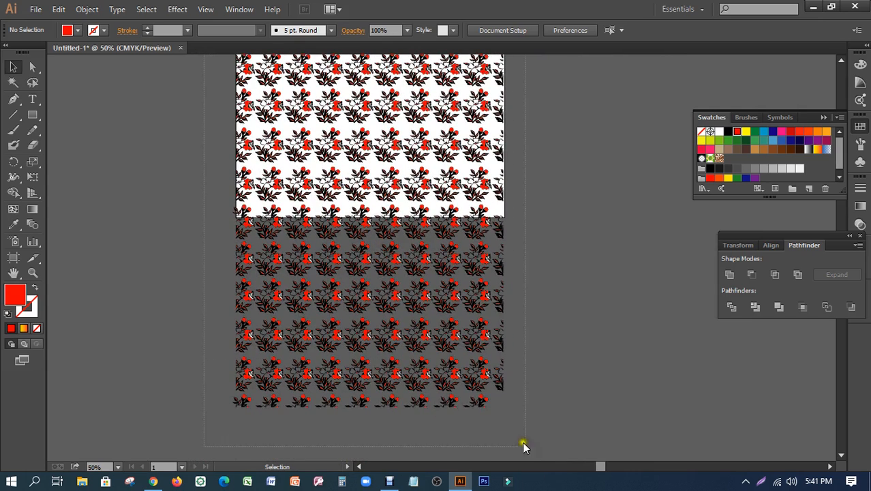
drag(525, 425, 524, 426)
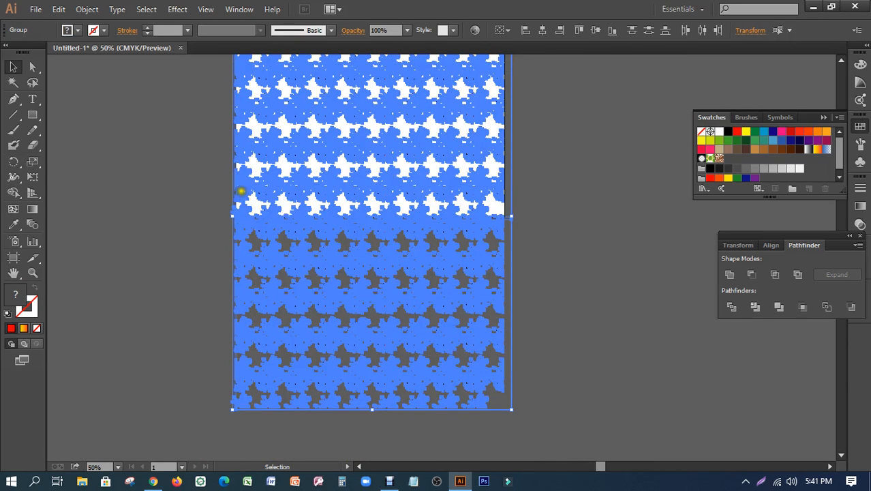
drag(253, 189, 508, 204)
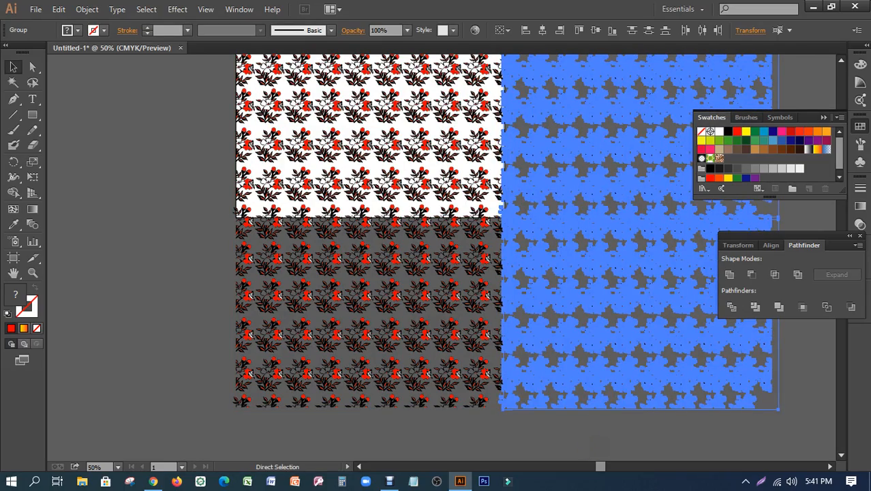
Examine the vertical and horizontal seams where the duplicated pattern groups meet the originals
key(ctrl+equal)
key(ctrl+equal)
key(ctrl+equal)
key(space)
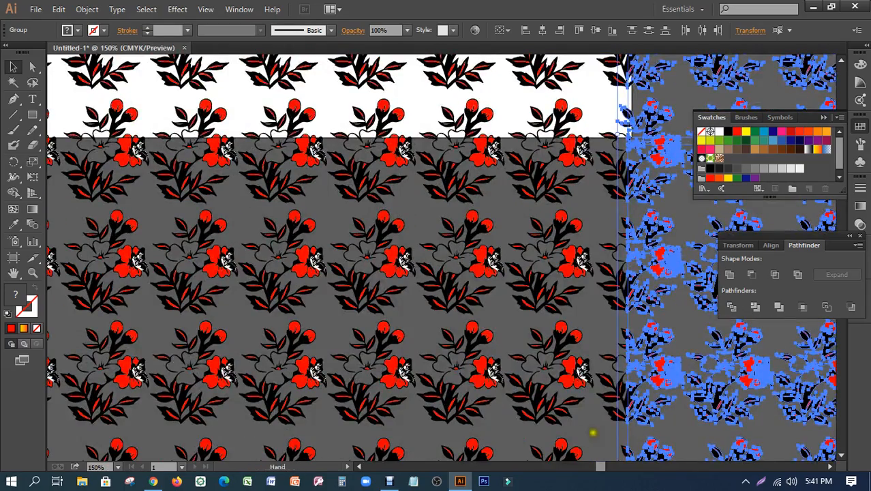
drag(474, 306, 292, 312)
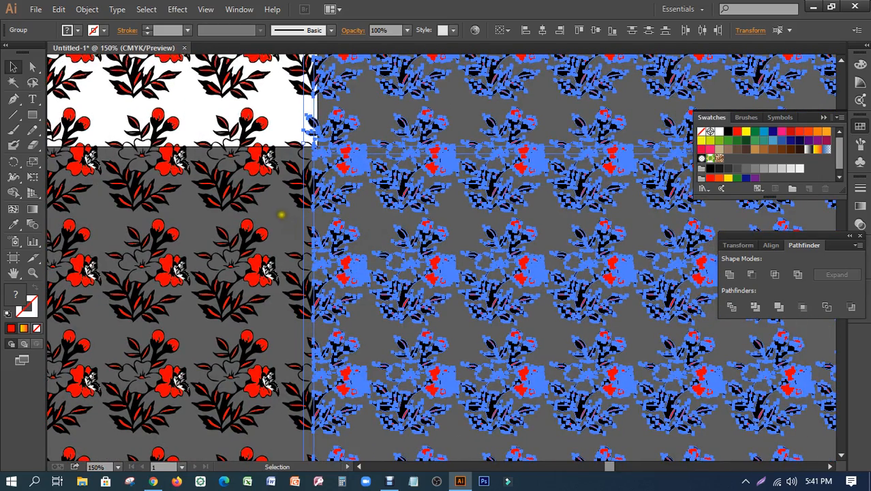
key(ctrl+shift+a)
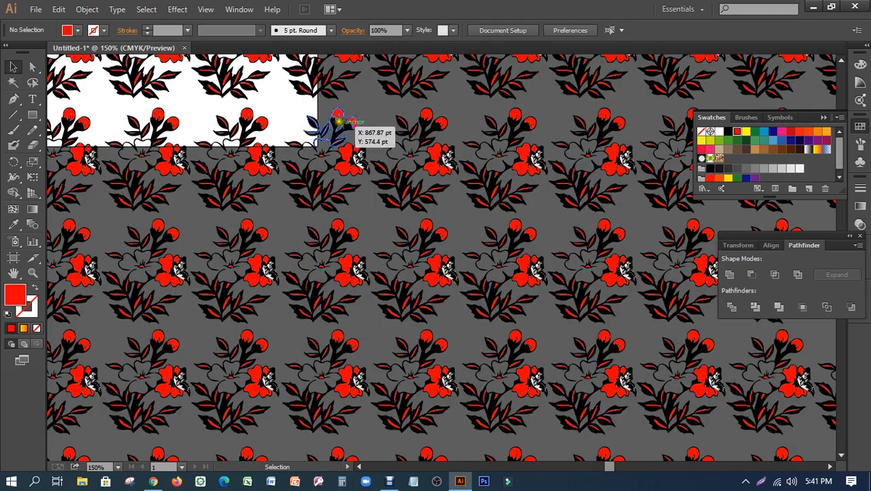
drag(321, 152, 675, 350)
key(ctrl+minus)
key(ctrl+minus)
key(ctrl+minus)
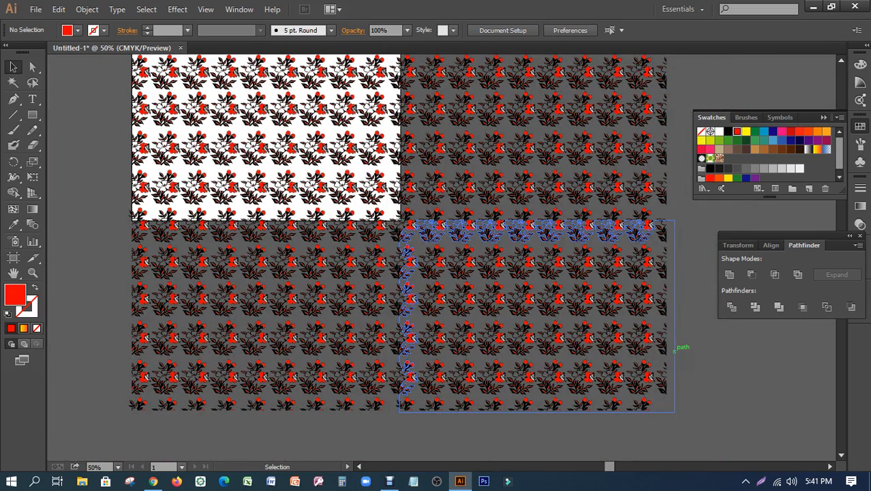
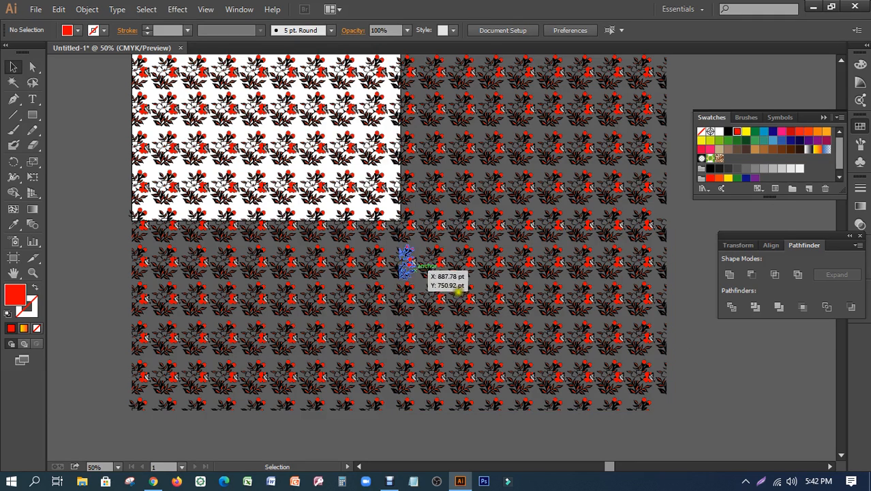
Draw a rectangle covering all four pattern tiles and send it to the back as a background
key(ctrl+minus)
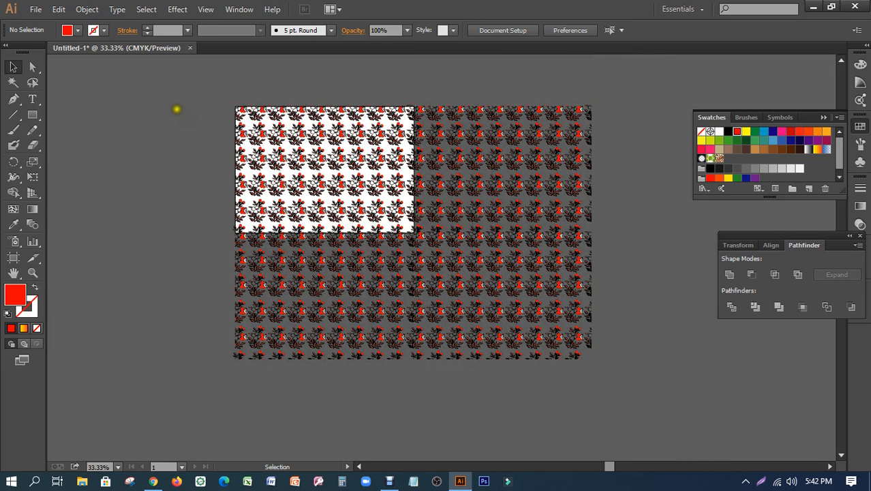
click(32, 115)
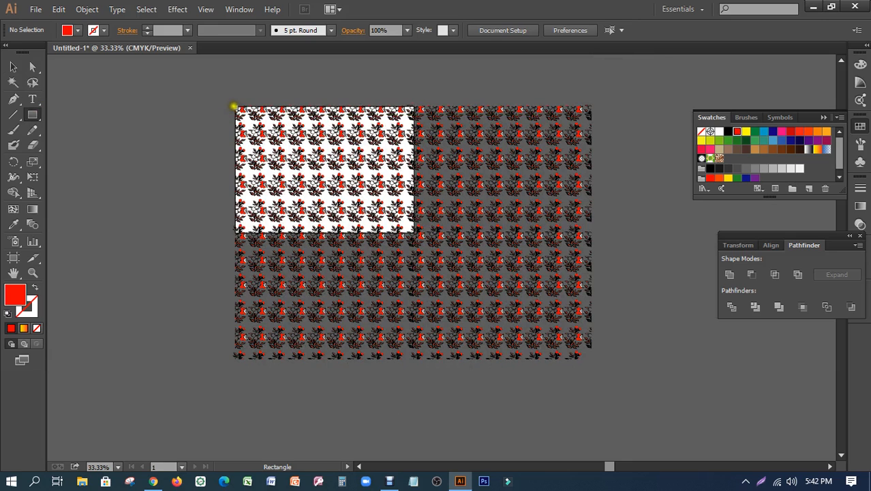
drag(234, 107, 592, 358)
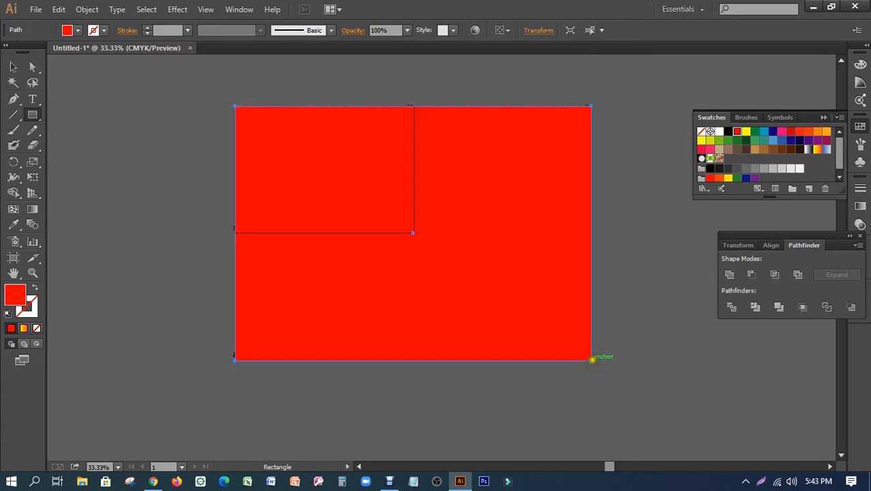
right_click(408, 157)
mouse_move(464, 337)
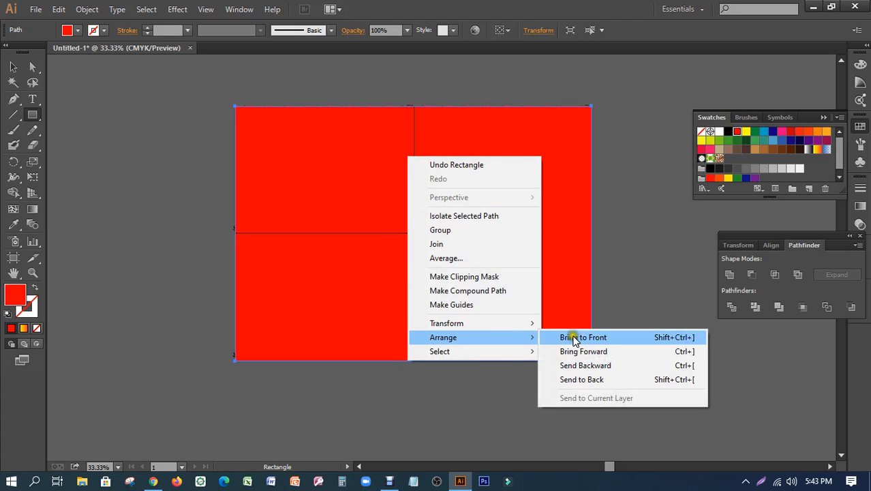
click(581, 379)
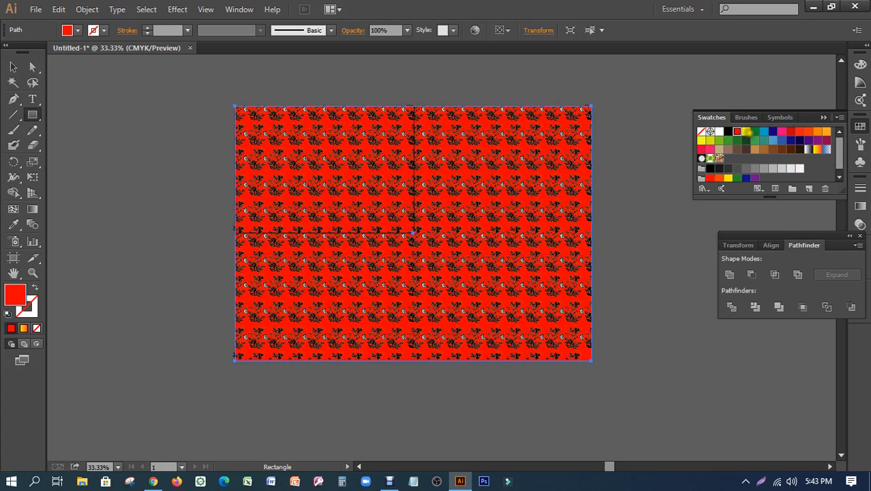
Fill the background rectangle with CMYK Yellow and inspect the repeat against it
click(746, 132)
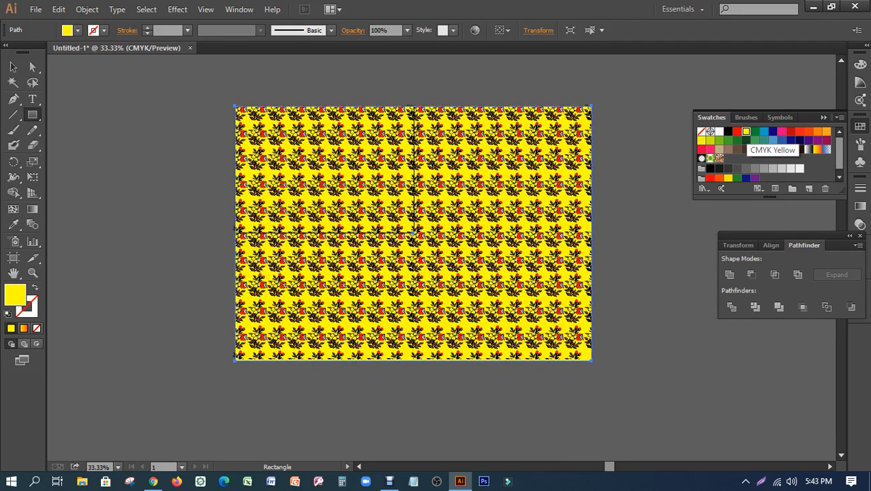
click(13, 66)
click(111, 125)
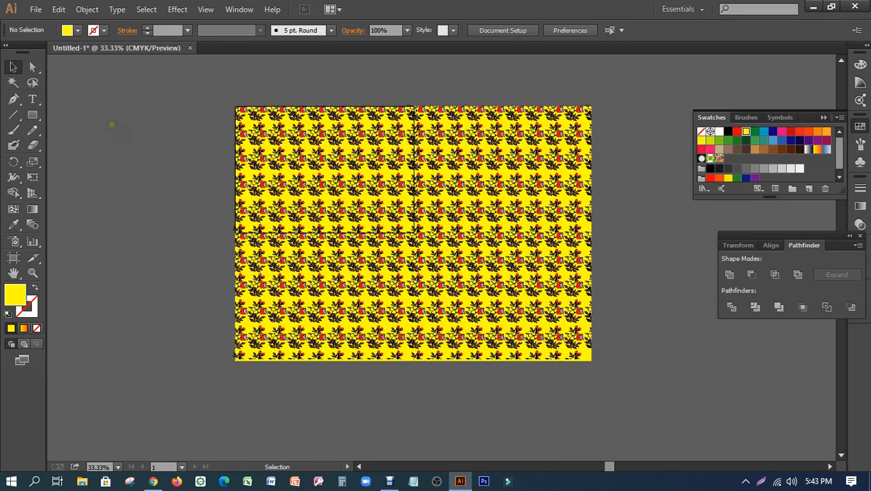
key(ctrl+plus)
key(ctrl+plus)
key(ctrl+plus)
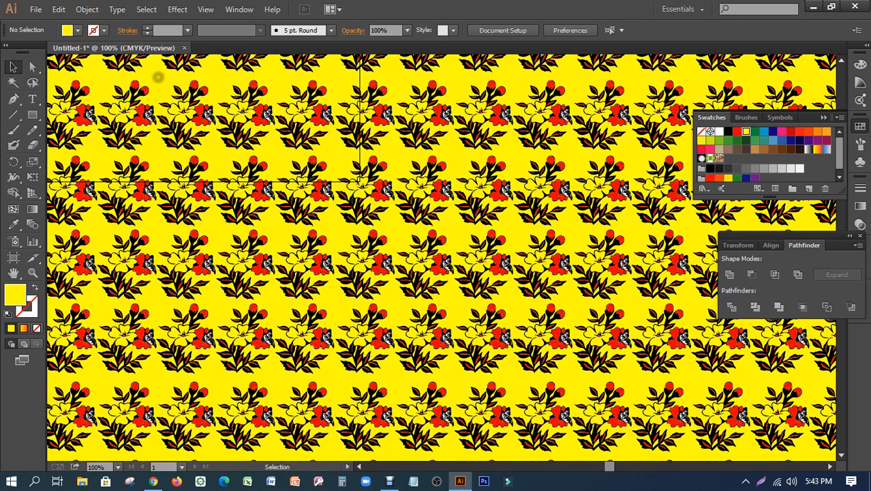
Try green, CMYK Cyan and dark red fills on the background rectangle
click(158, 75)
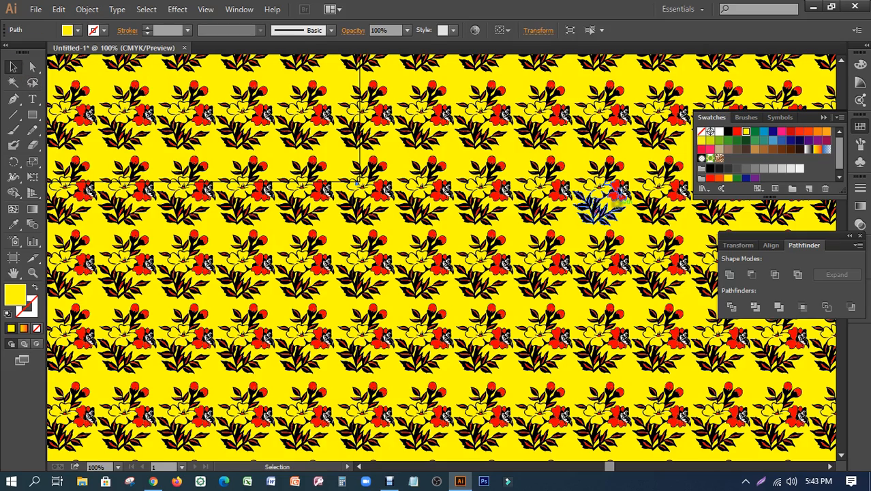
click(728, 140)
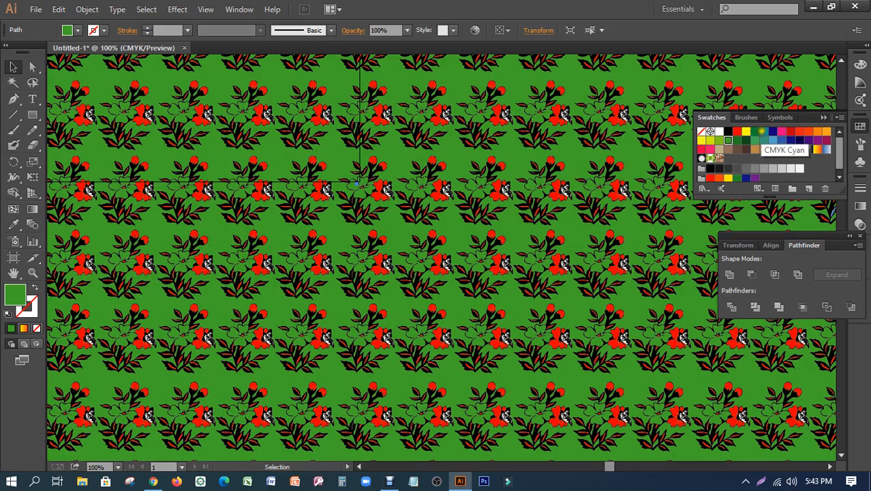
click(763, 132)
click(791, 132)
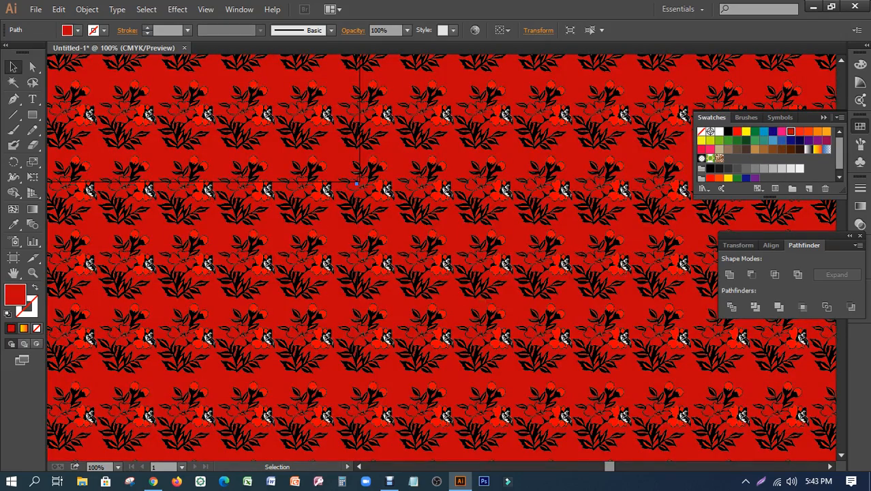
Try dark blue (C=100 M=90 Y=0 K=0) and purple fills on the background rectangle
key(ctrl+minus)
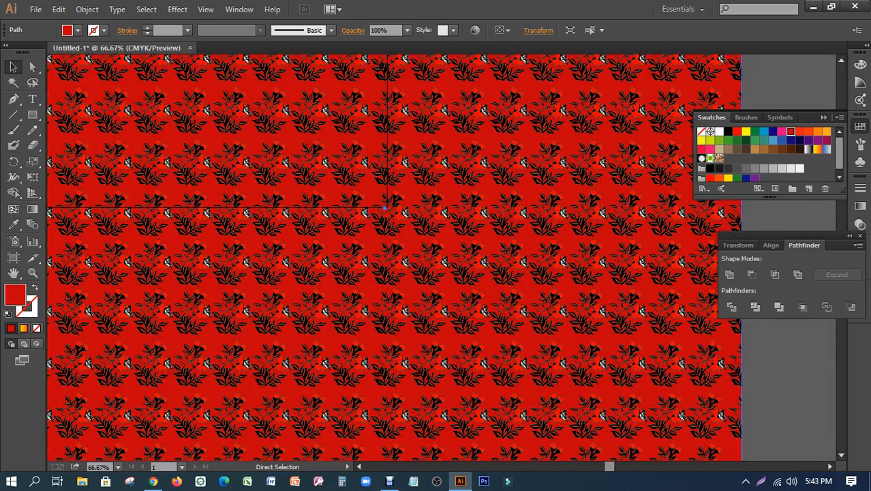
key(ctrl+minus)
key(v)
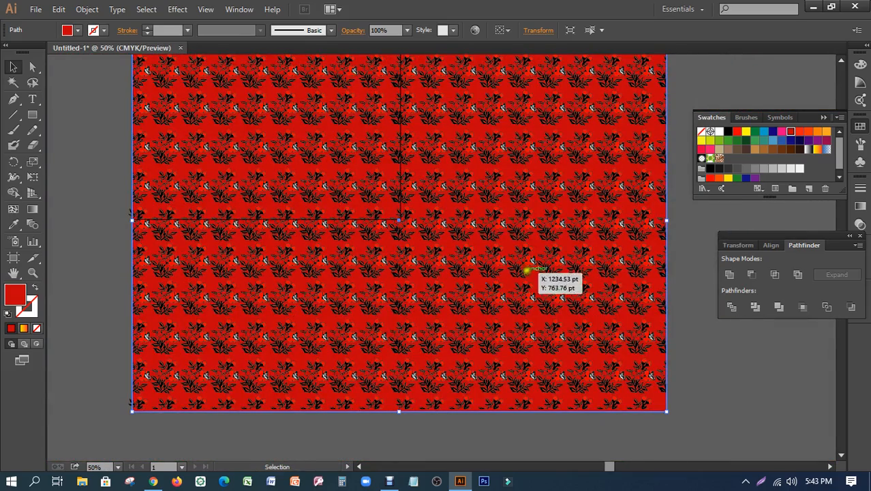
click(747, 178)
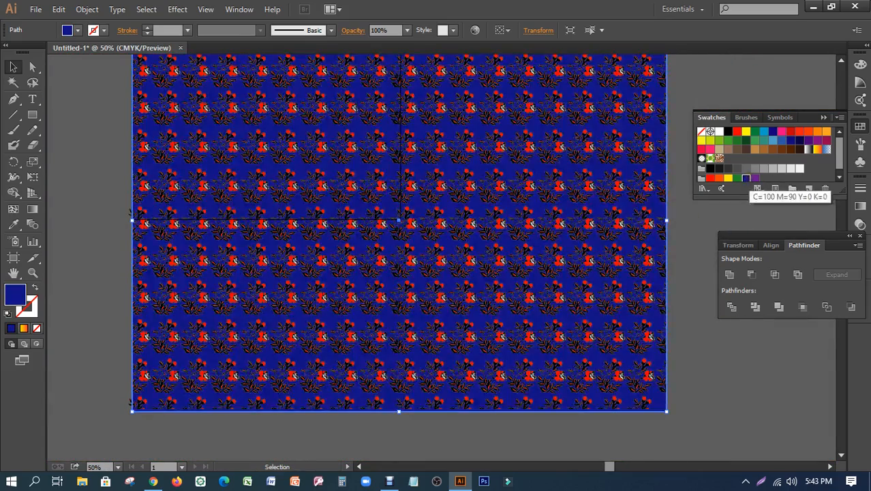
click(756, 178)
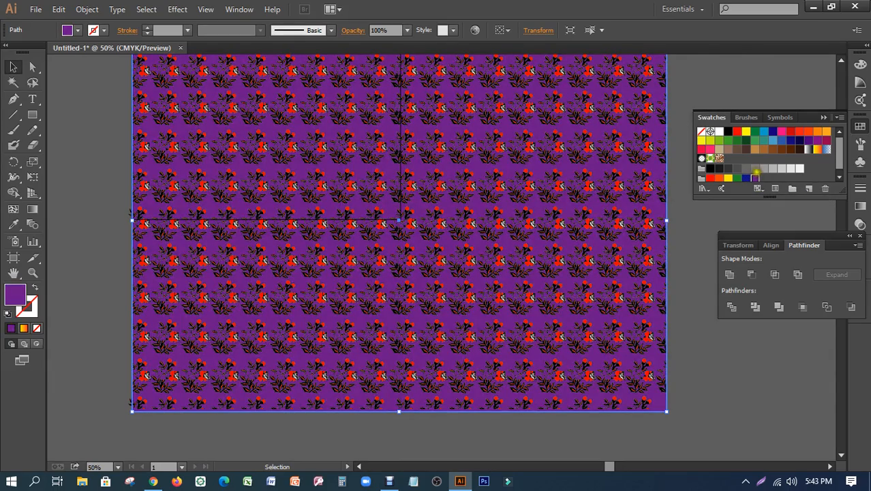
Try a range of beige and brown swatches on the background rectangle, from C=40 M=45 Y=50 K=5 to very dark brown
click(719, 149)
click(728, 149)
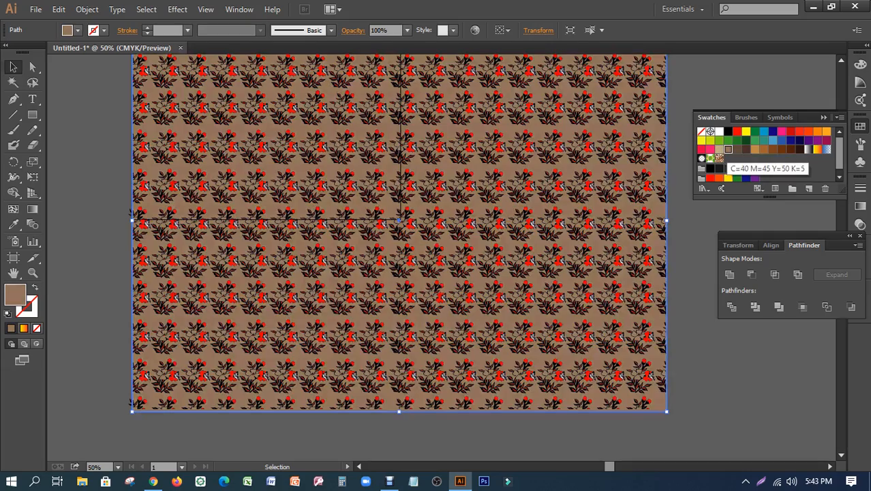
click(737, 150)
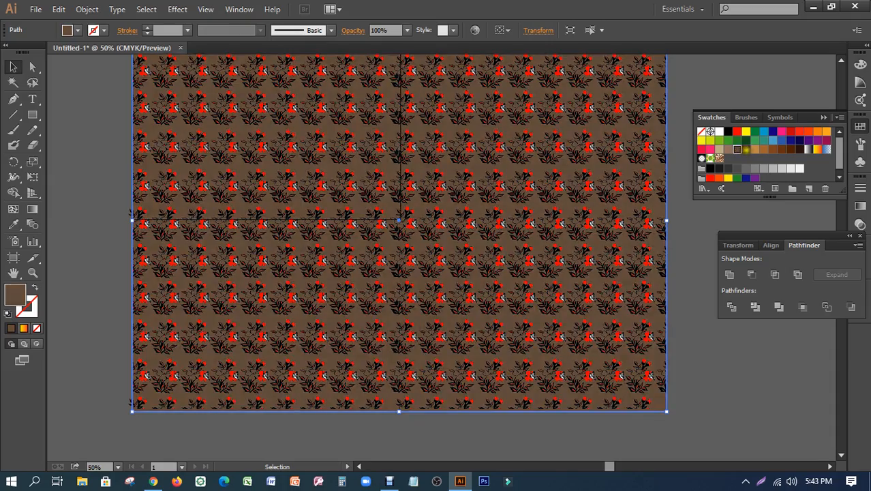
click(747, 149)
click(755, 149)
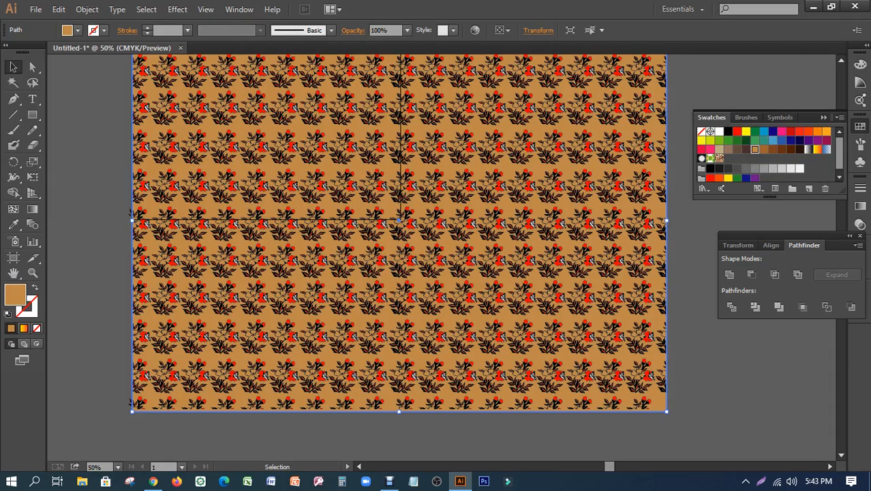
click(773, 149)
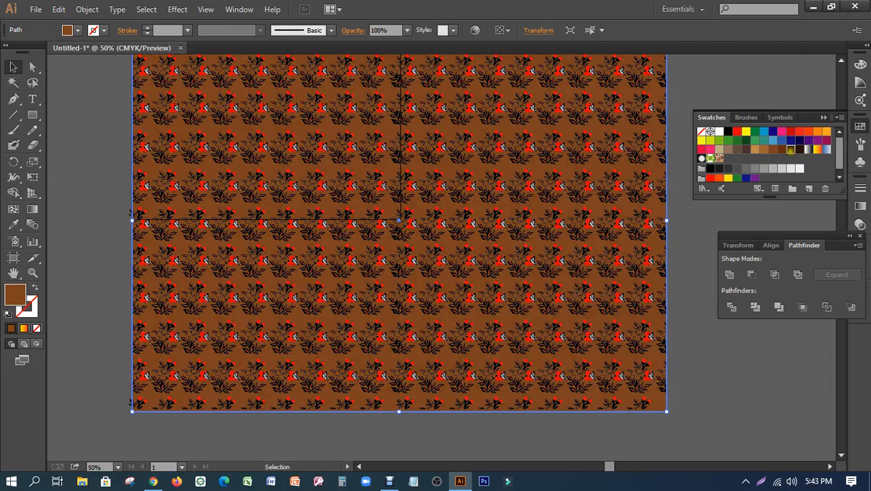
click(791, 150)
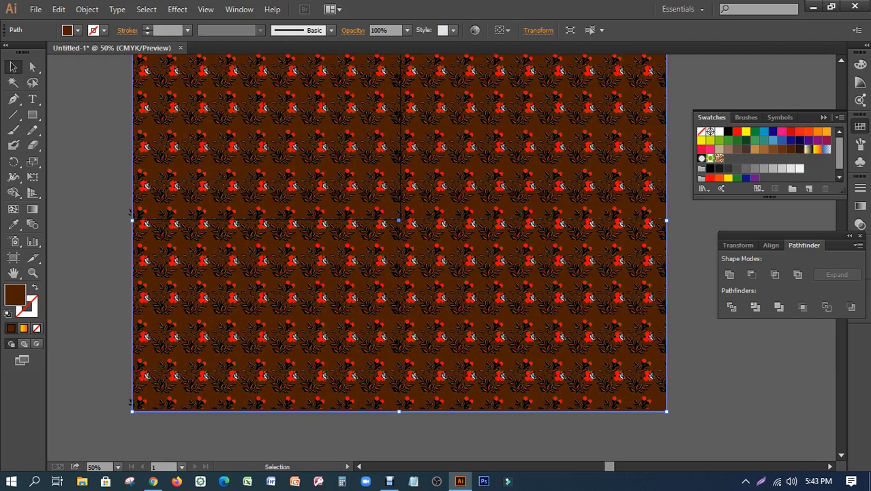
Try a black fill on the background rectangle, settle on white, and deselect it
click(728, 132)
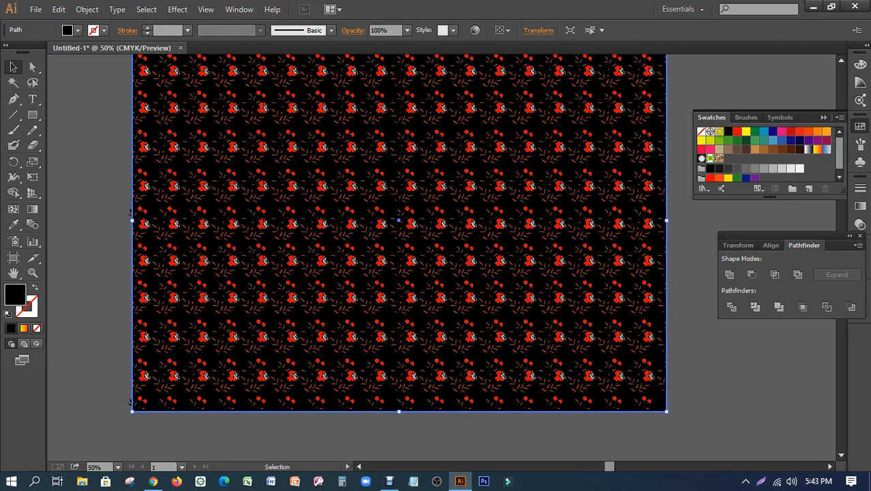
click(719, 132)
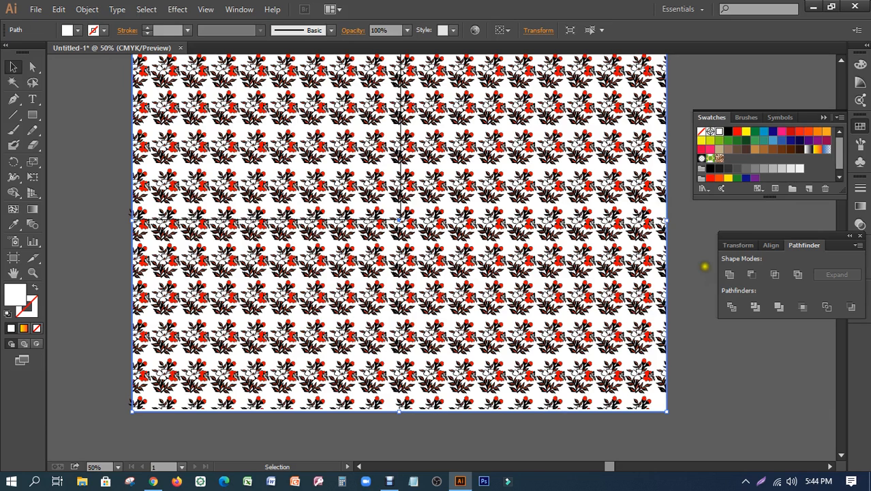
click(707, 270)
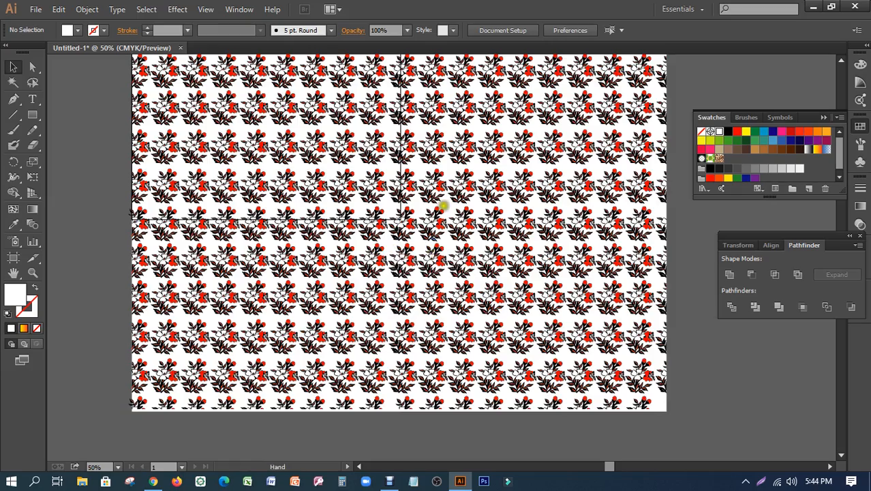
Select all the red areas of the pattern with the Magic Wand and try green and brown fills on them
drag(444, 203, 408, 254)
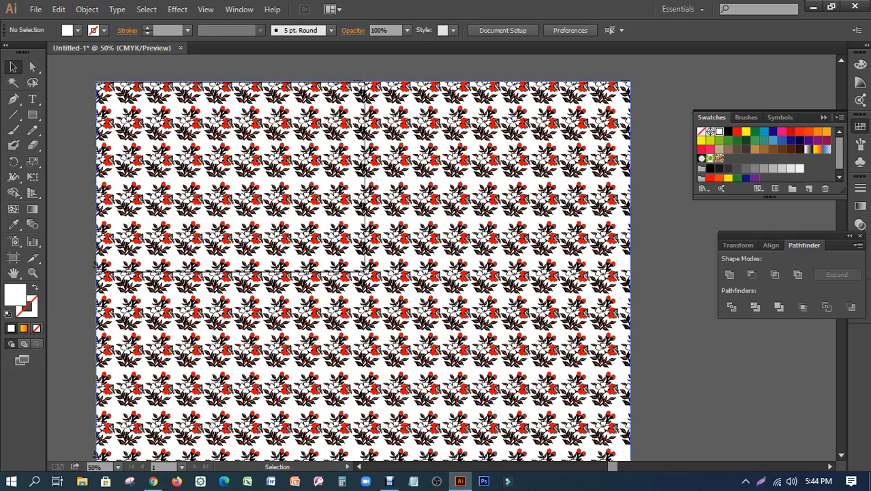
key(ctrl+plus)
key(ctrl+plus)
key(ctrl+plus)
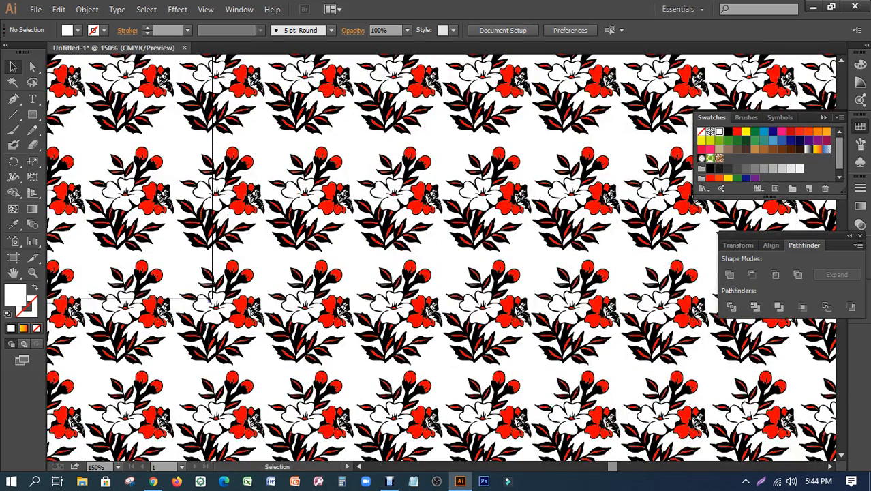
drag(276, 229, 481, 304)
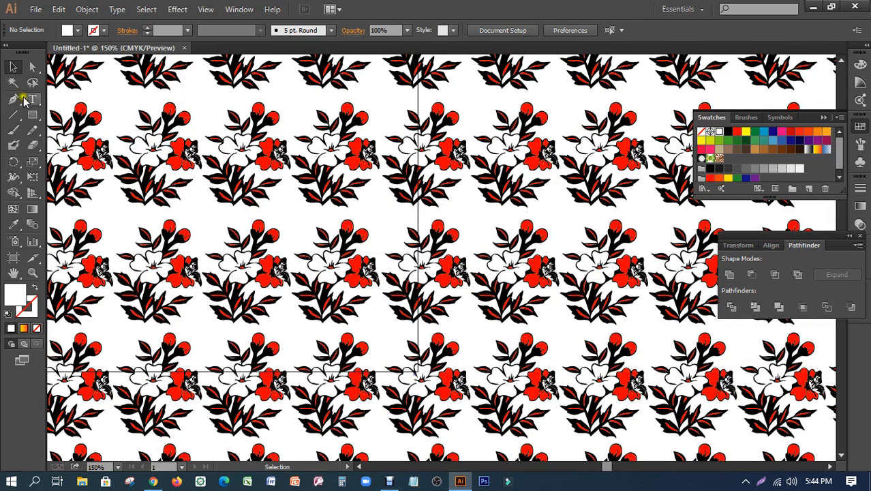
click(14, 82)
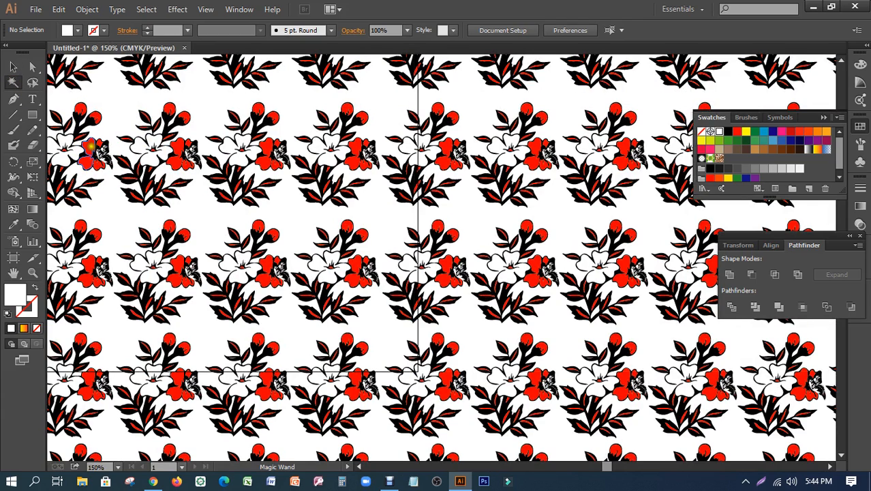
click(89, 146)
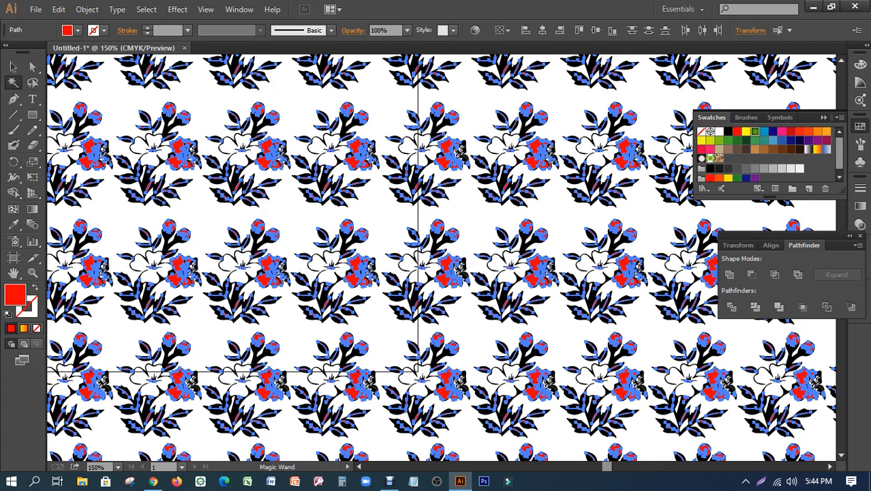
click(755, 131)
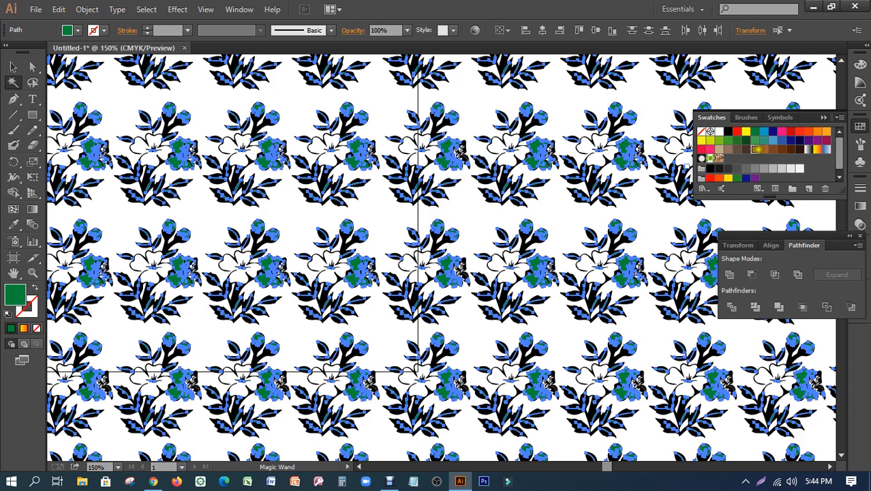
click(756, 148)
click(773, 149)
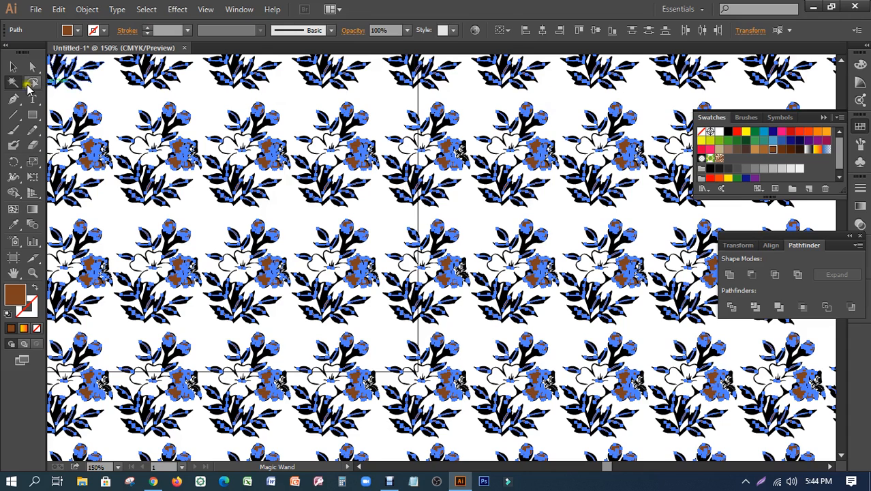
click(13, 66)
click(103, 84)
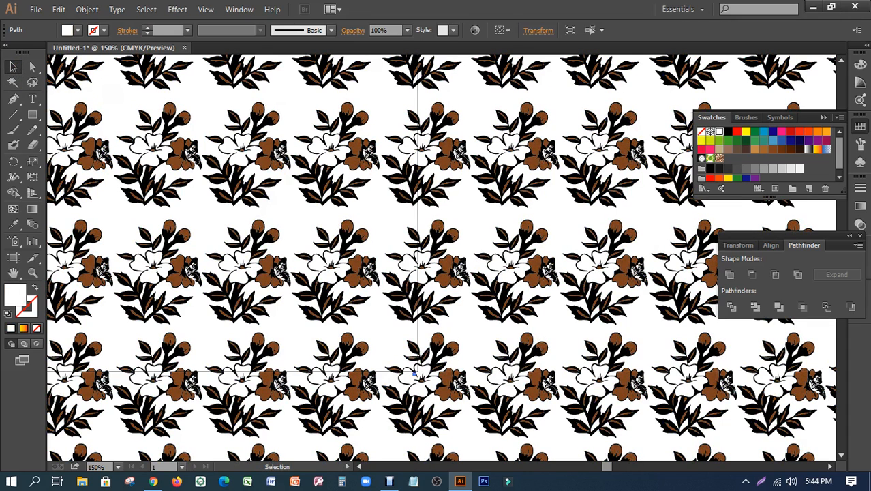
Select all the brown flower, bud and leaf areas with the Magic Wand and fill them with dark grey
click(13, 81)
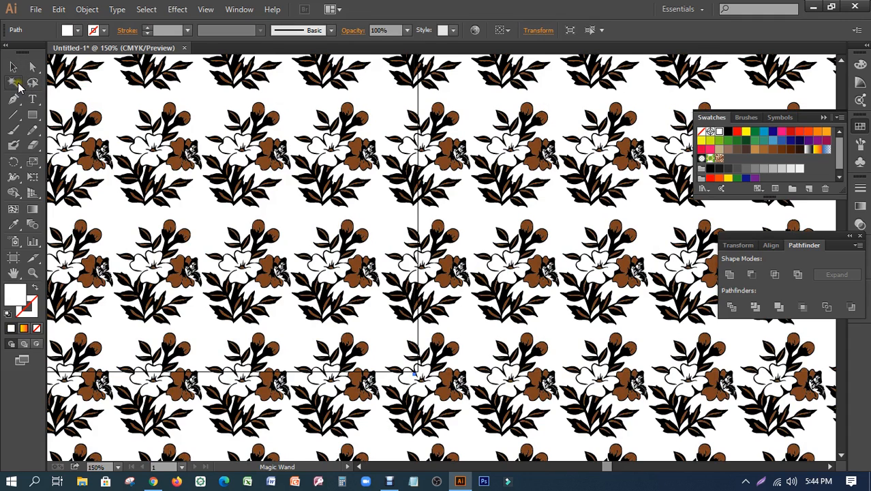
click(91, 144)
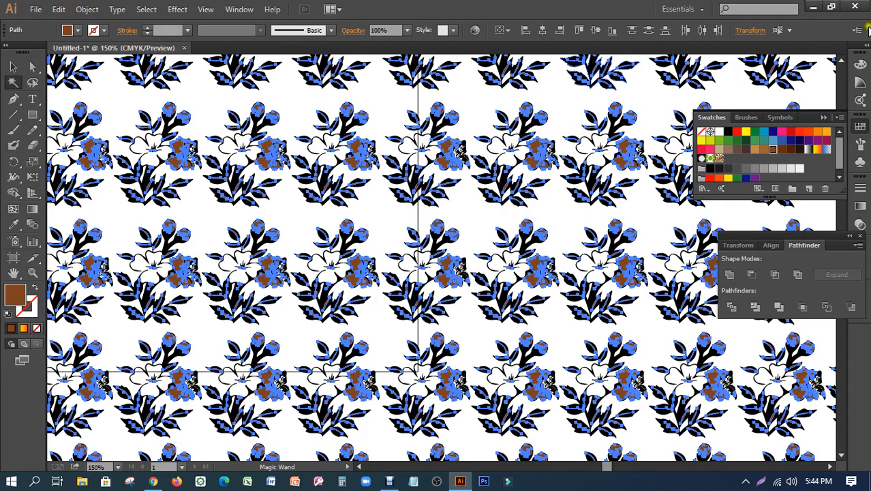
click(746, 169)
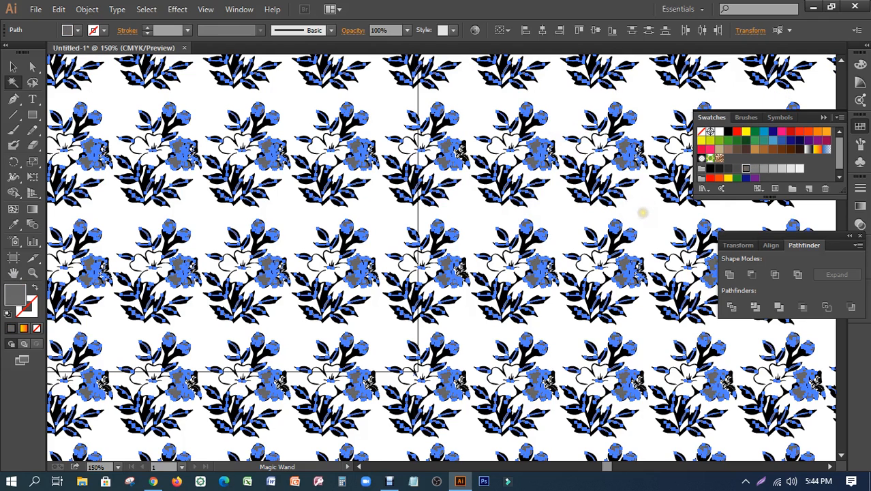
click(13, 66)
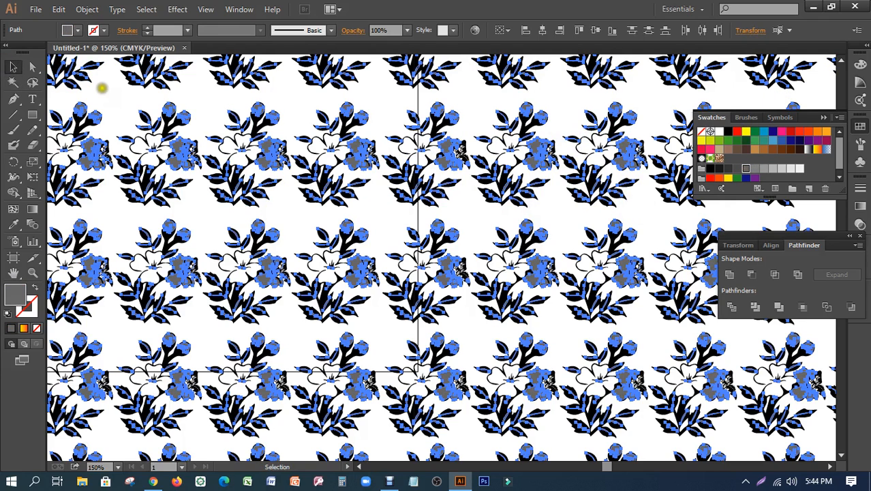
click(101, 88)
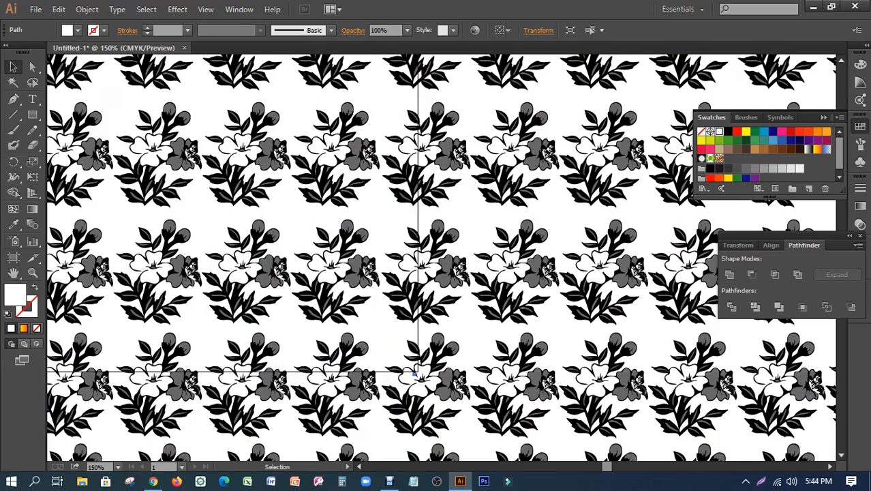
Examine the grey and black pattern as a whole and then the flower and butterfly details close up
key(a)
key(ctrl+minus)
key(ctrl+minus)
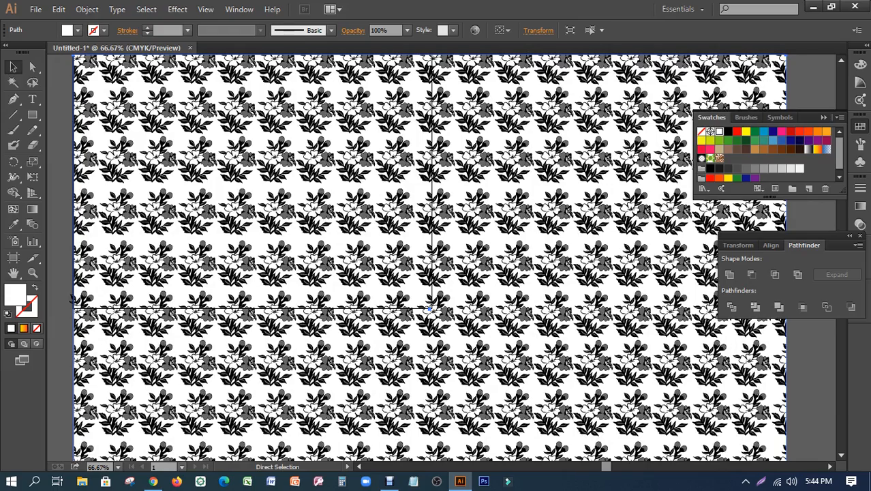
key(ctrl+plus)
key(ctrl+plus)
key(ctrl+plus)
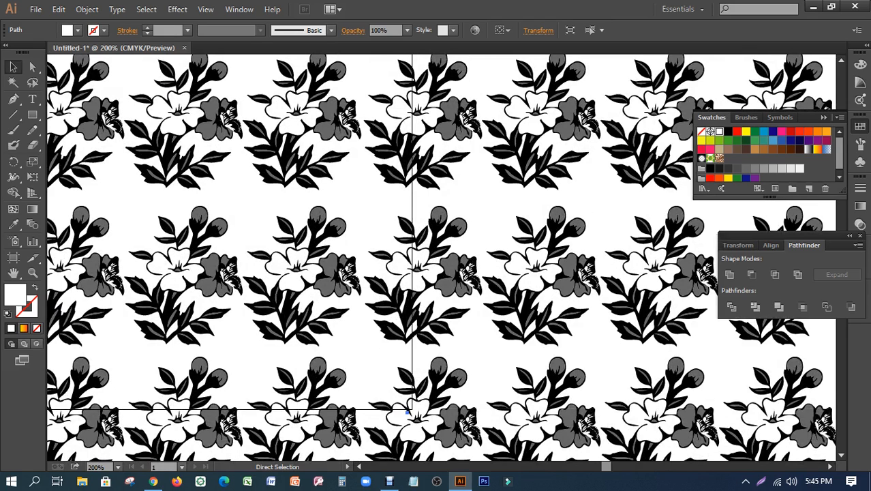
key(ctrl+plus)
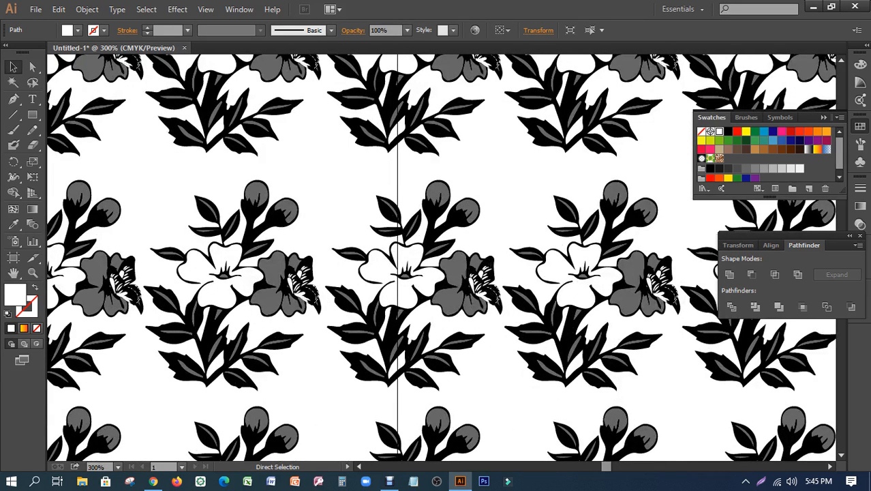
key(v)
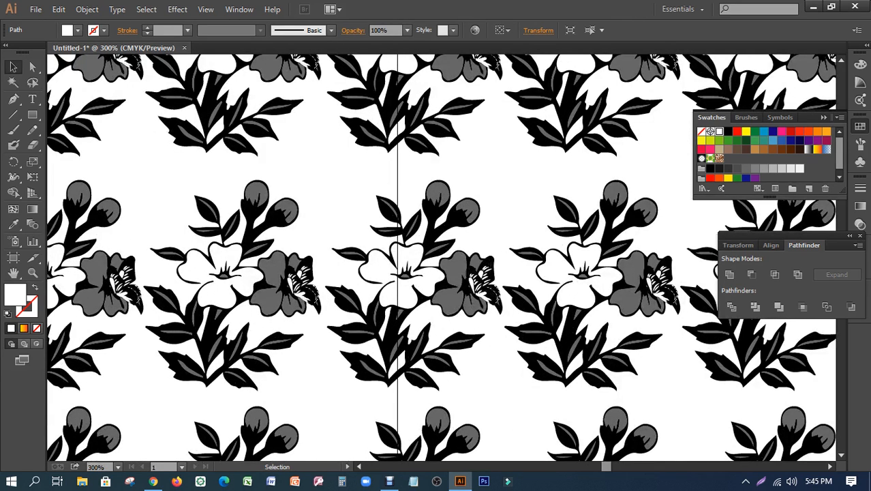